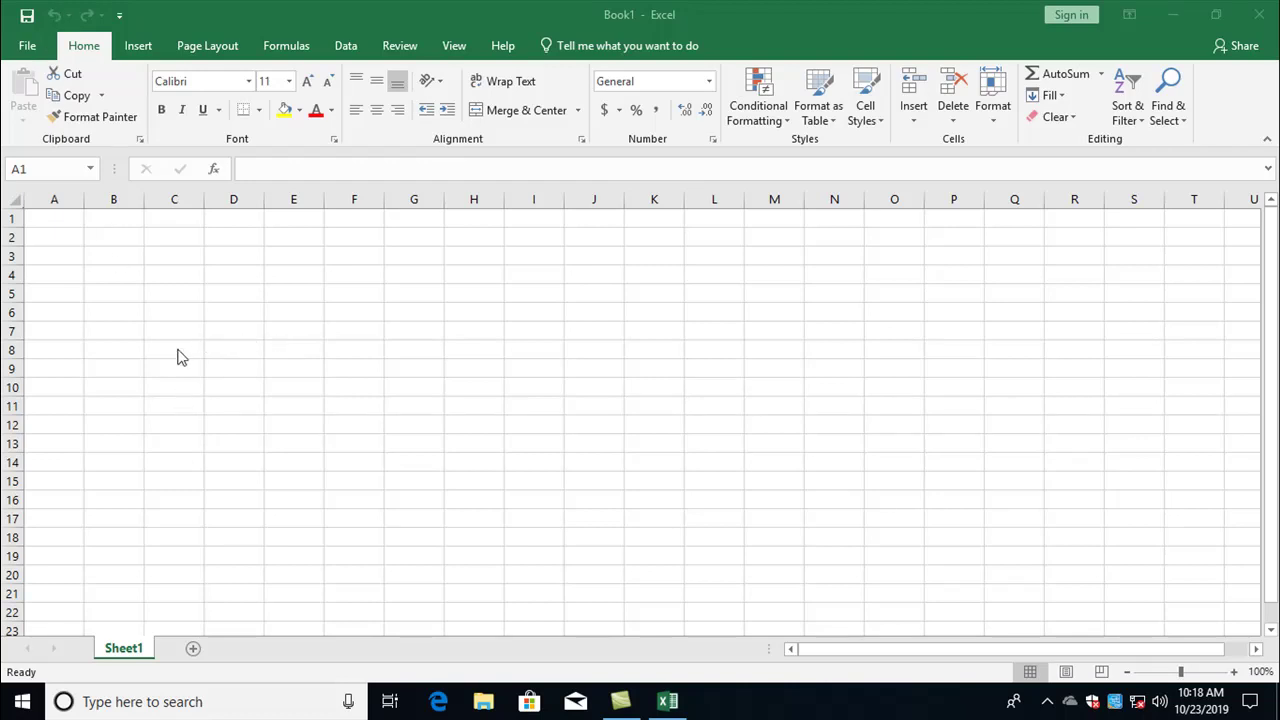
- View the Office account and product information, then return to the blank worksheet
click(40, 46)
click(56, 476)
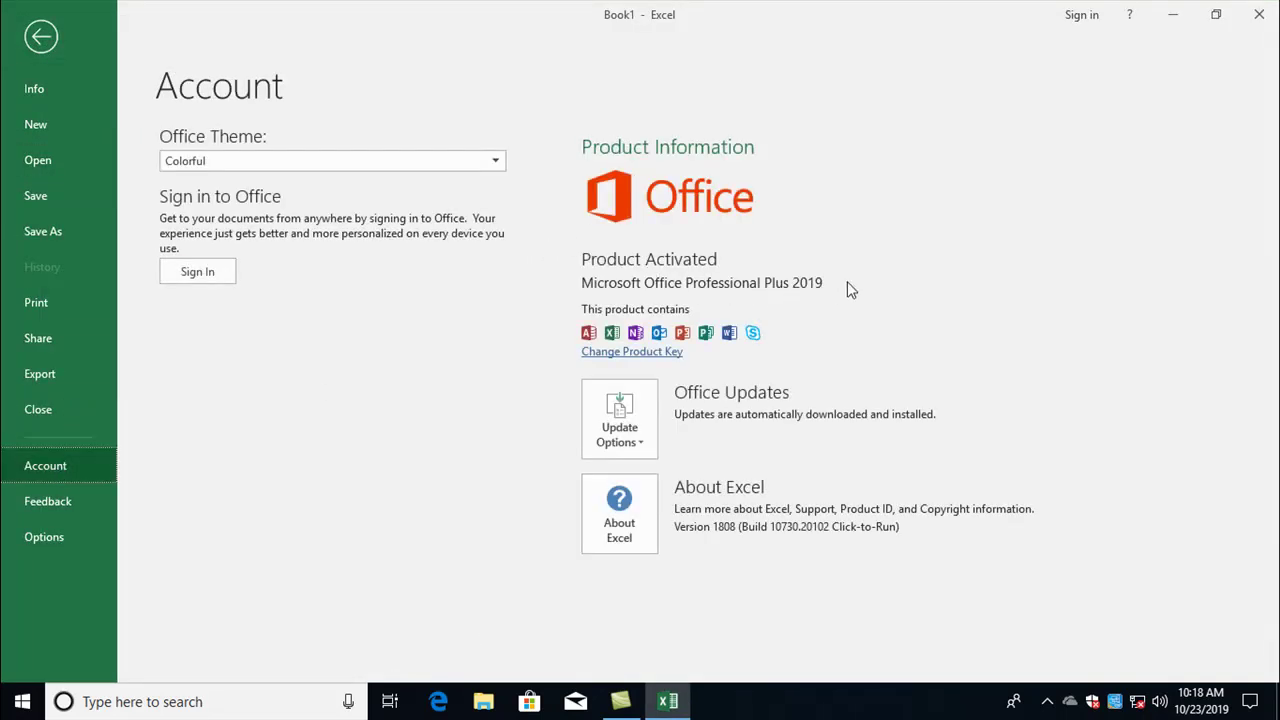
click(41, 37)
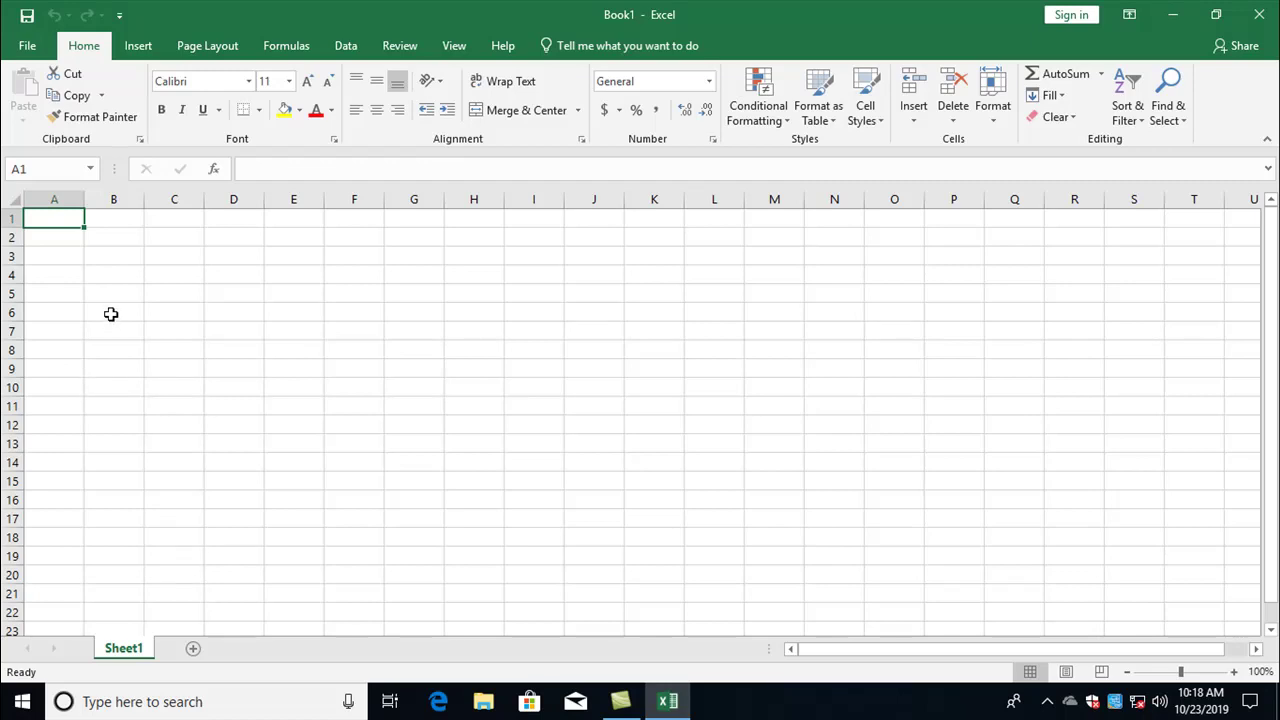
- Select cells C9, E5 and then A1 on the empty sheet
click(180, 366)
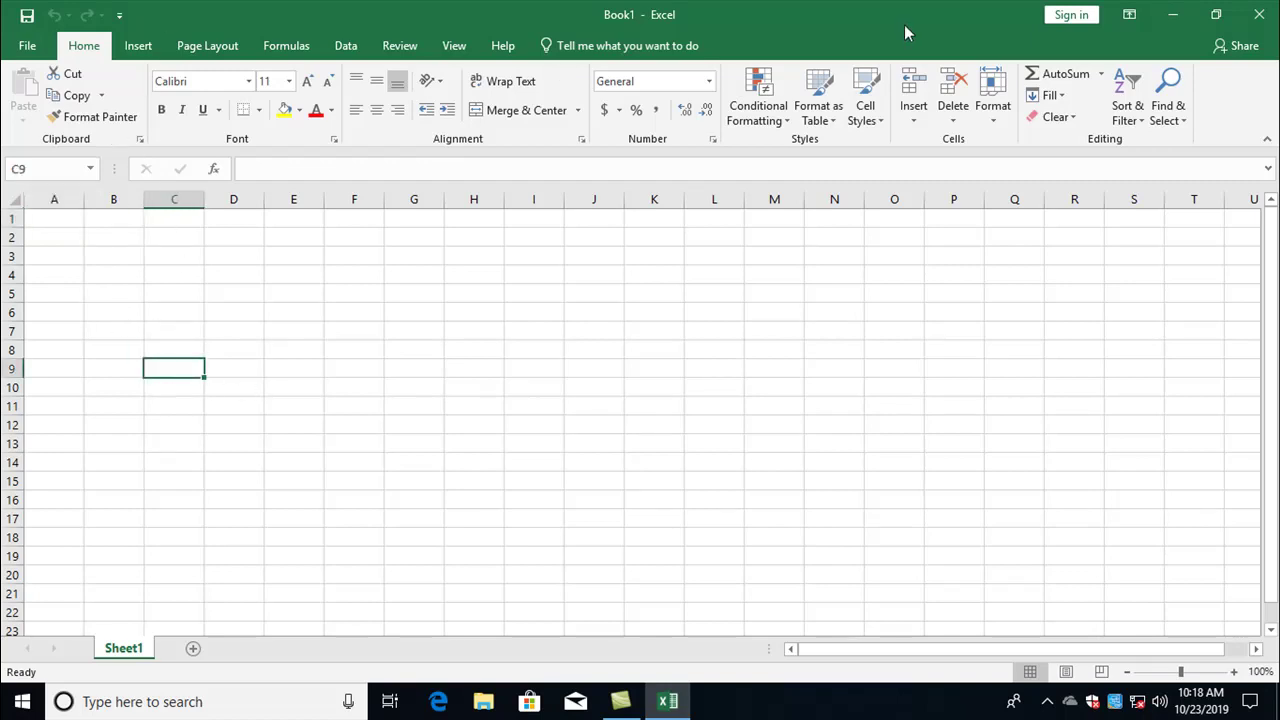
click(305, 296)
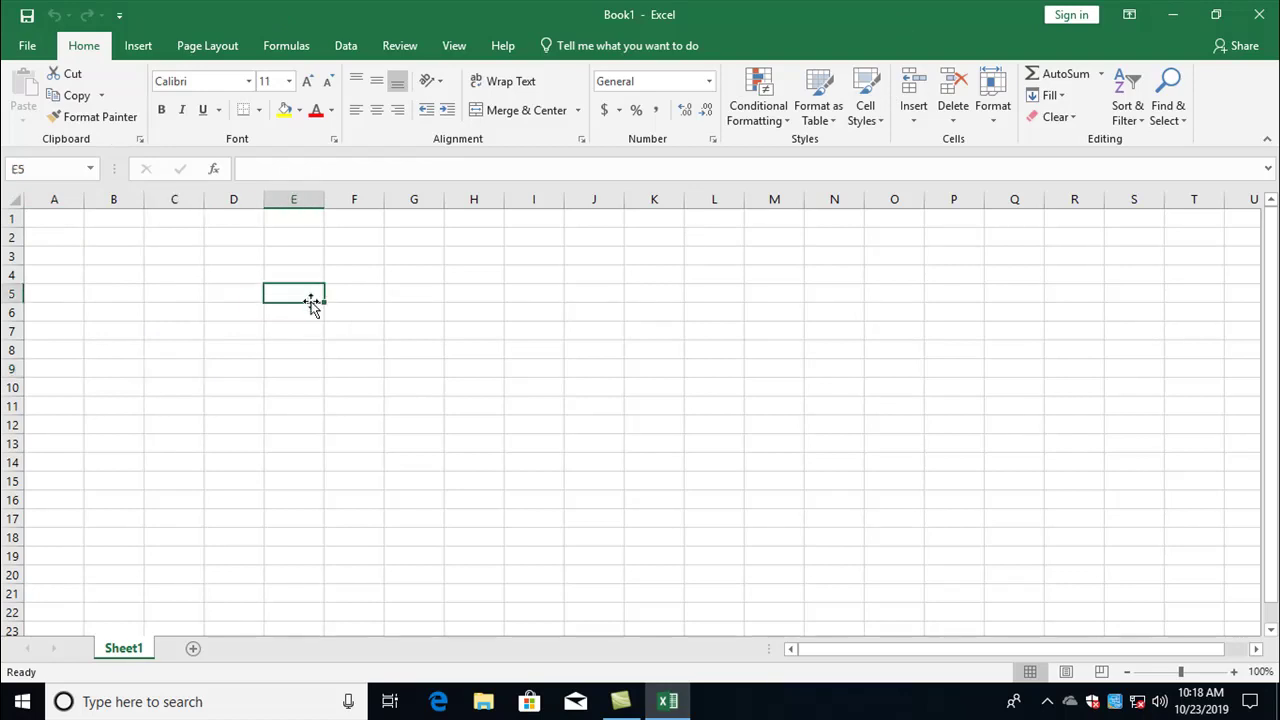
click(46, 222)
- Close Excel and relaunch it from the Start menu's app list under E
click(1256, 18)
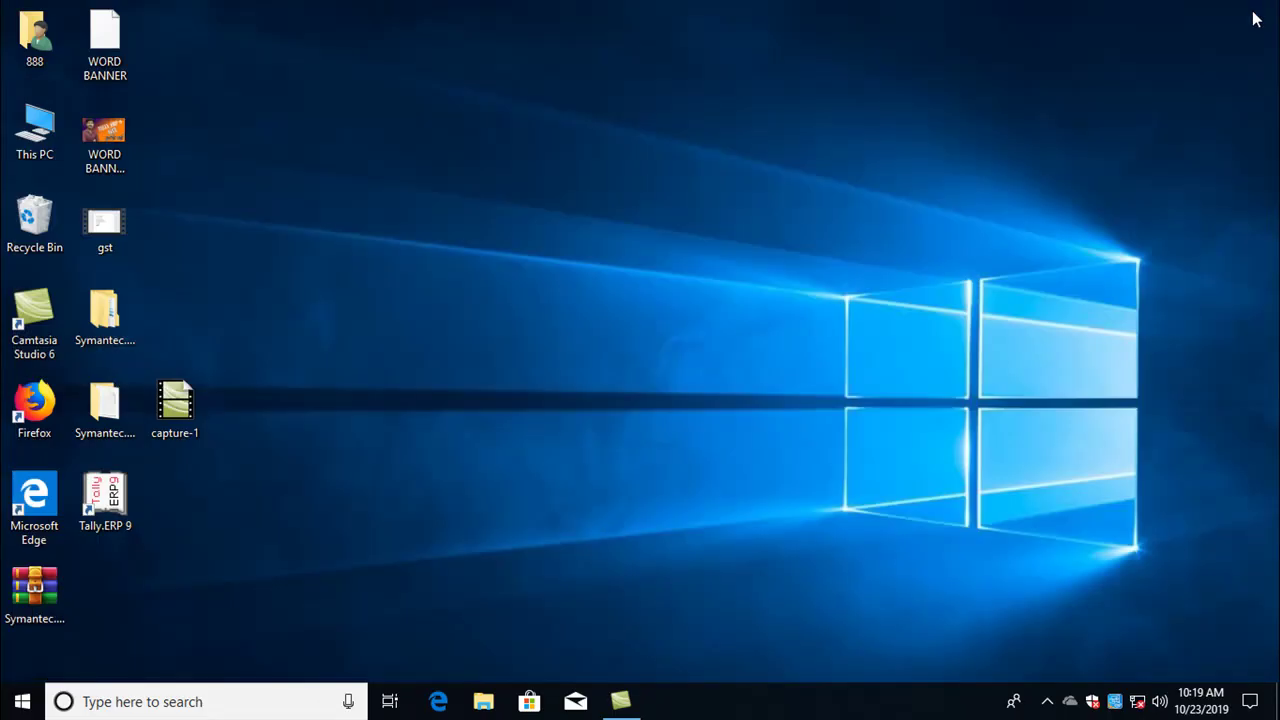
click(14, 708)
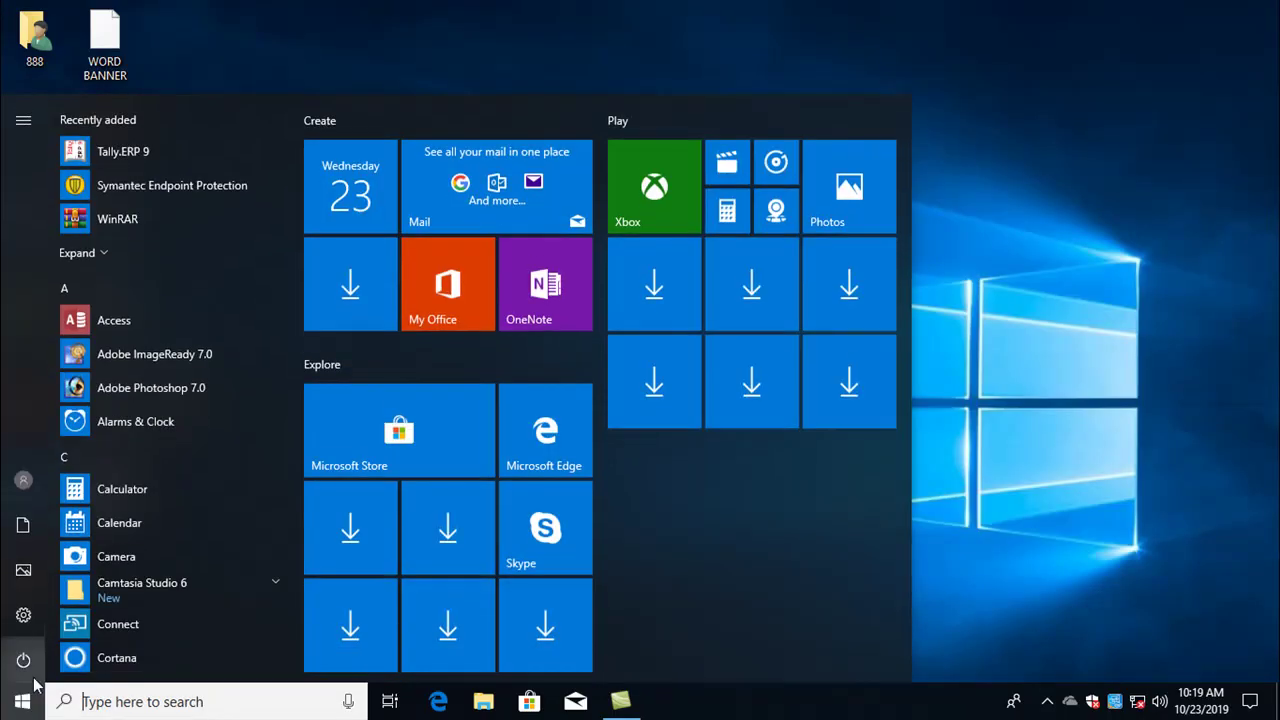
scroll(140, 542, down, 3)
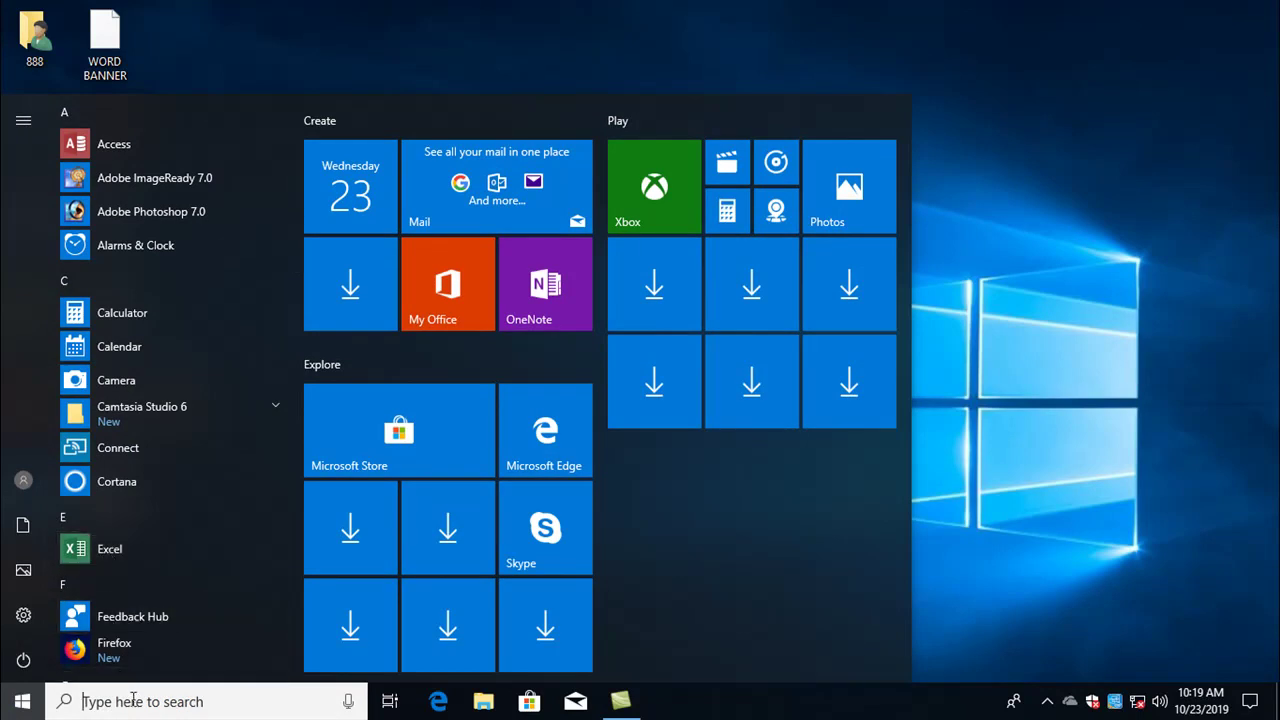
click(101, 562)
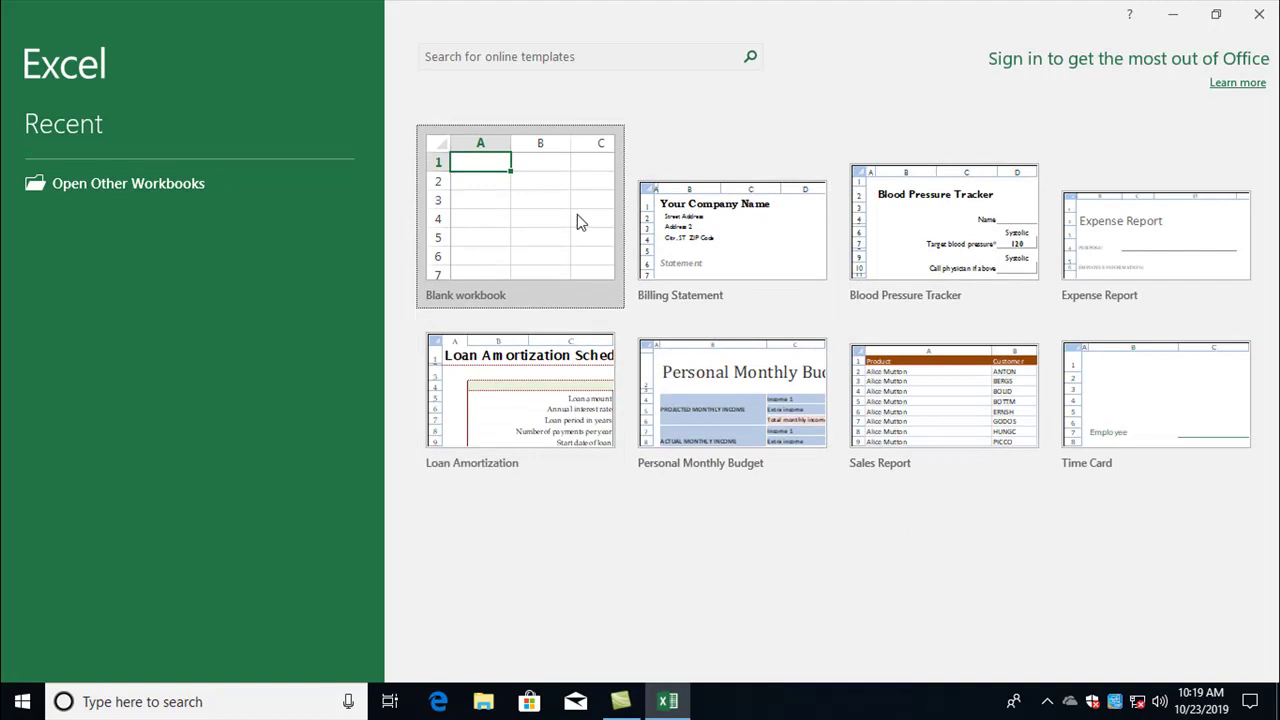
- Close the Excel start screen, try a taskbar search for 'excel', then dismiss the search panel
click(1259, 14)
click(228, 702)
text(e)
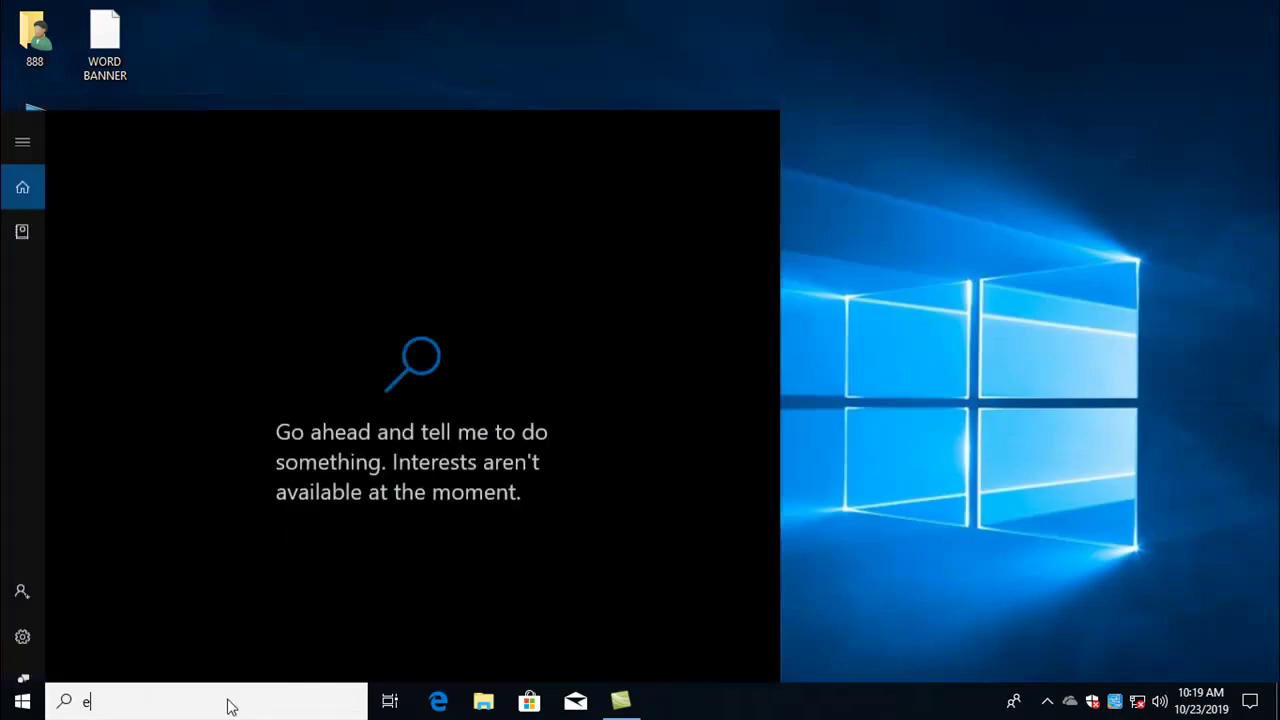
text(c)
key(BackSpace)
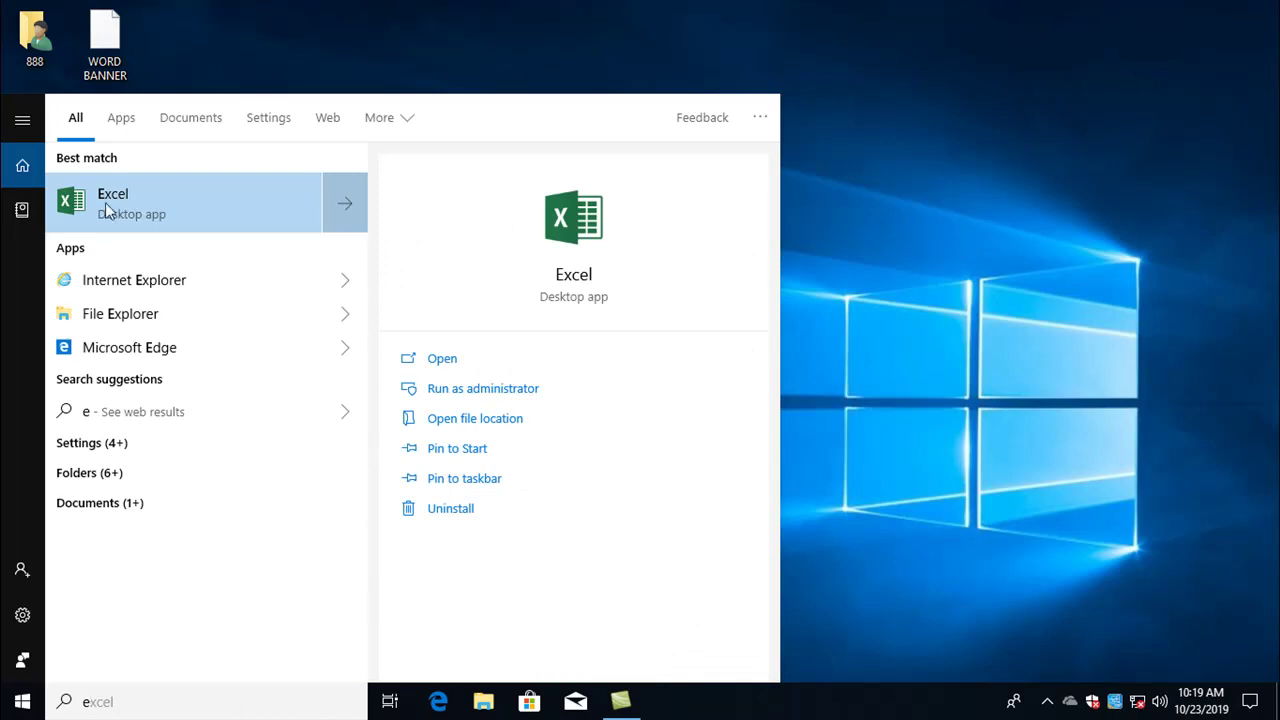
click(1106, 243)
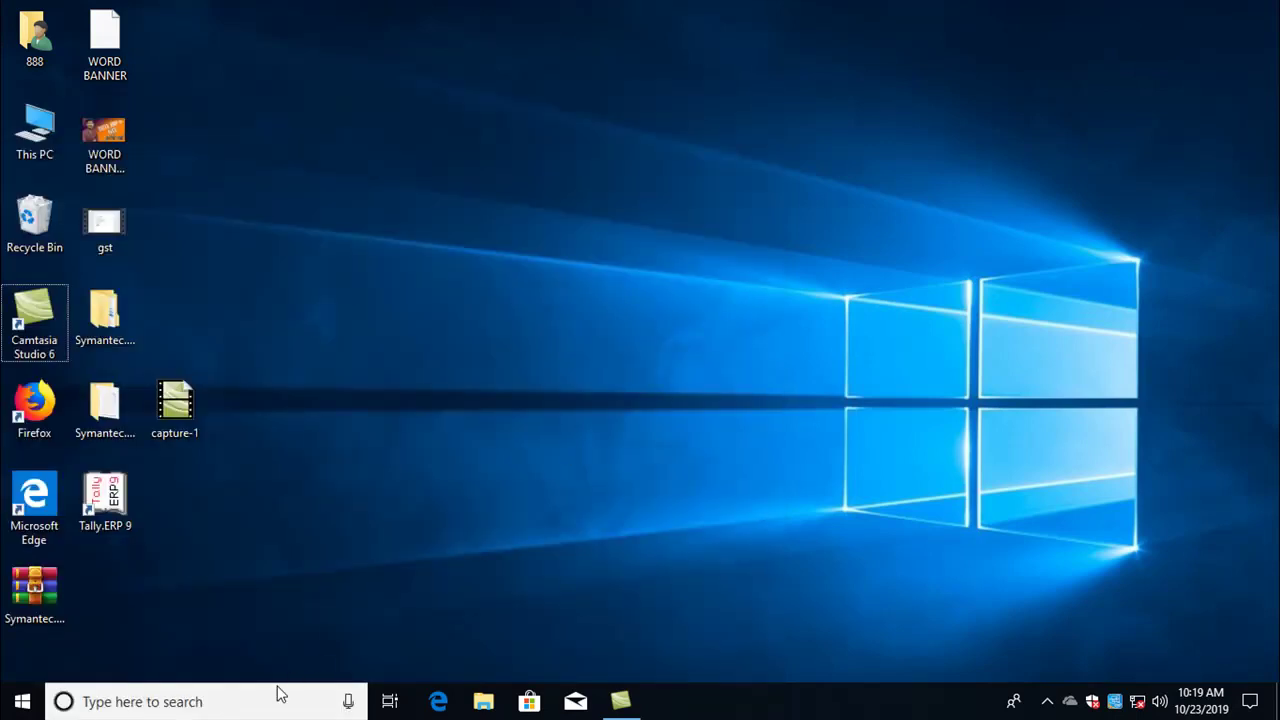
- Launch Excel by running 'excel' from the Windows Run dialog
key(super+r)
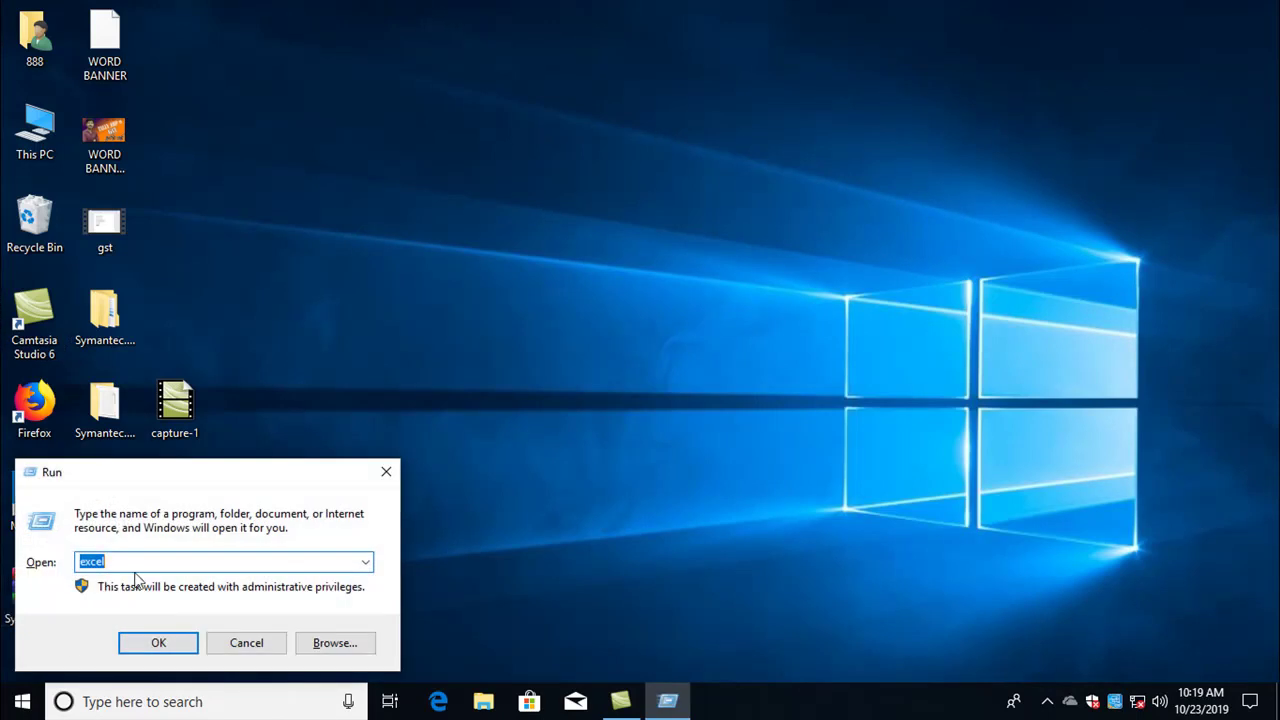
text(excel)
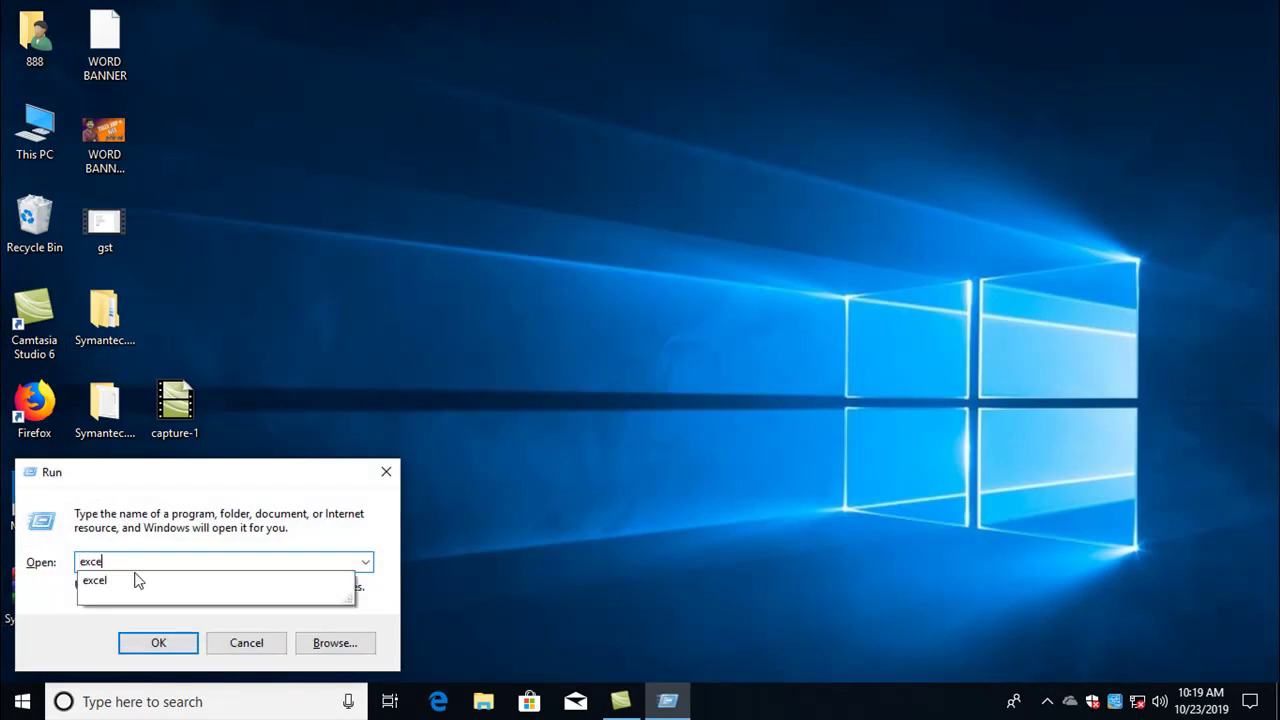
click(155, 642)
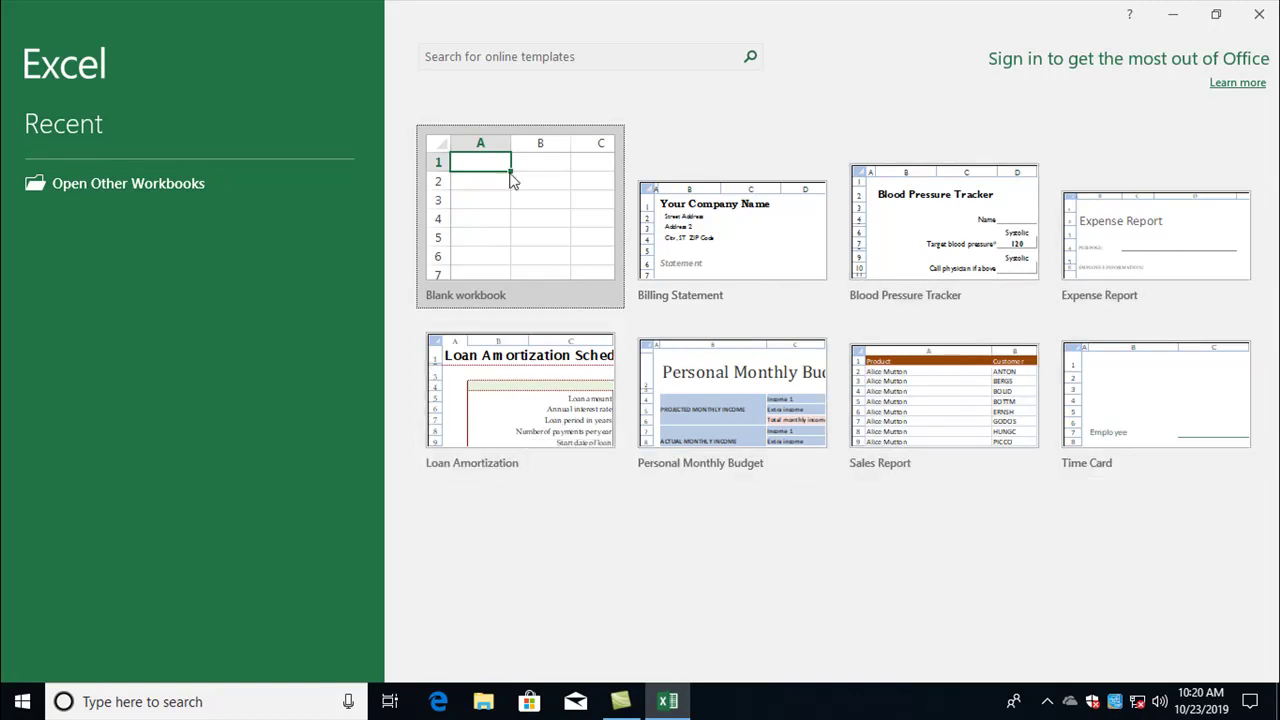
- Create a blank workbook and select cells A2, A3, B6 and A4, returning to A1 each time
click(502, 228)
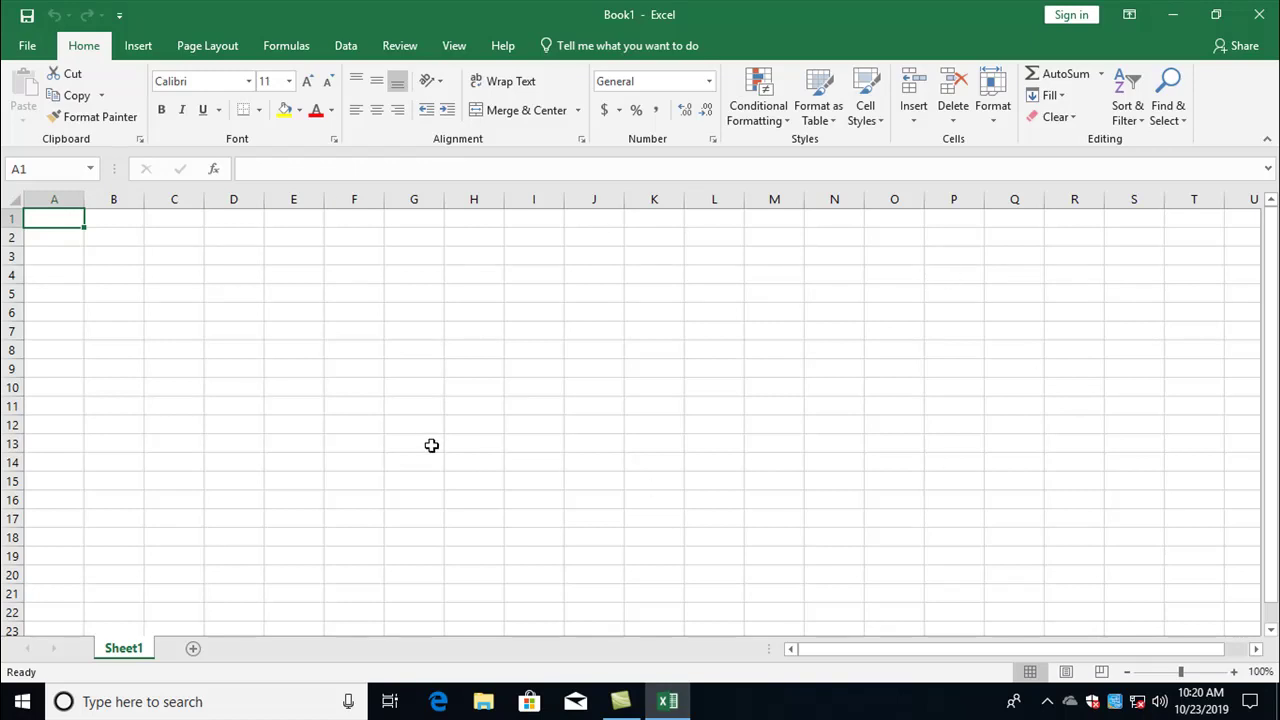
click(52, 244)
click(51, 217)
click(50, 255)
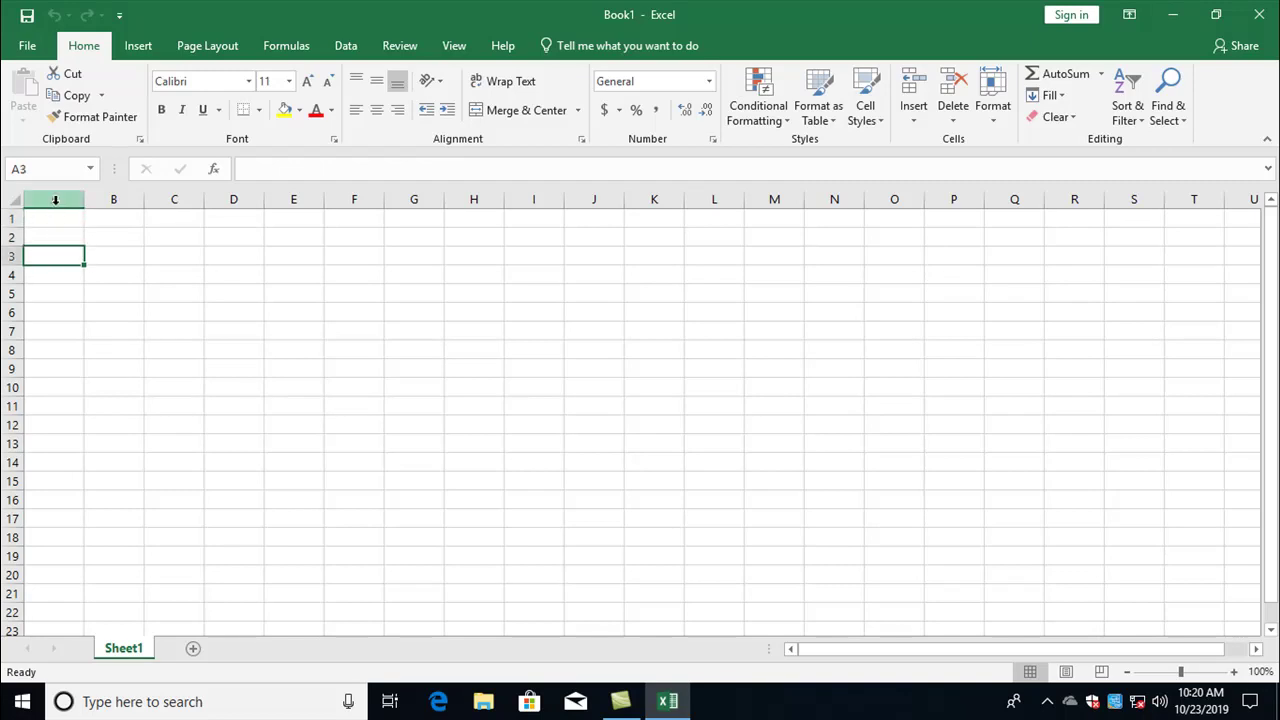
click(54, 216)
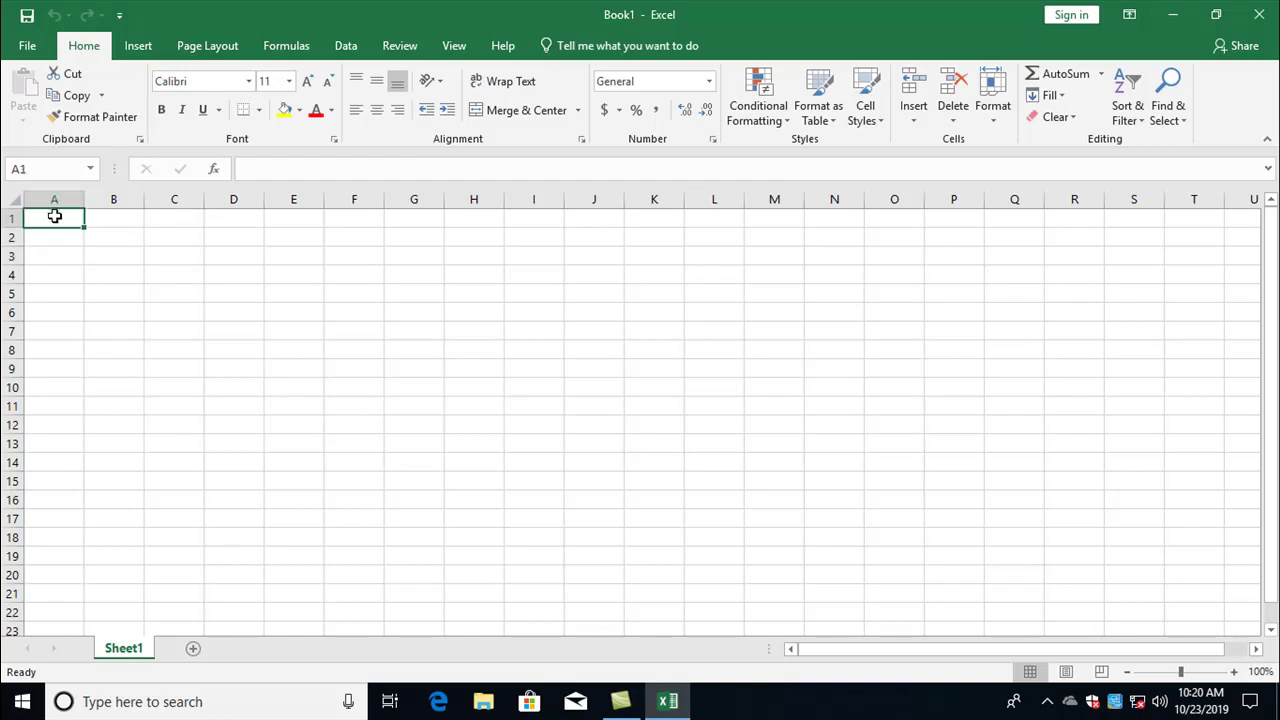
click(98, 309)
click(62, 221)
click(52, 270)
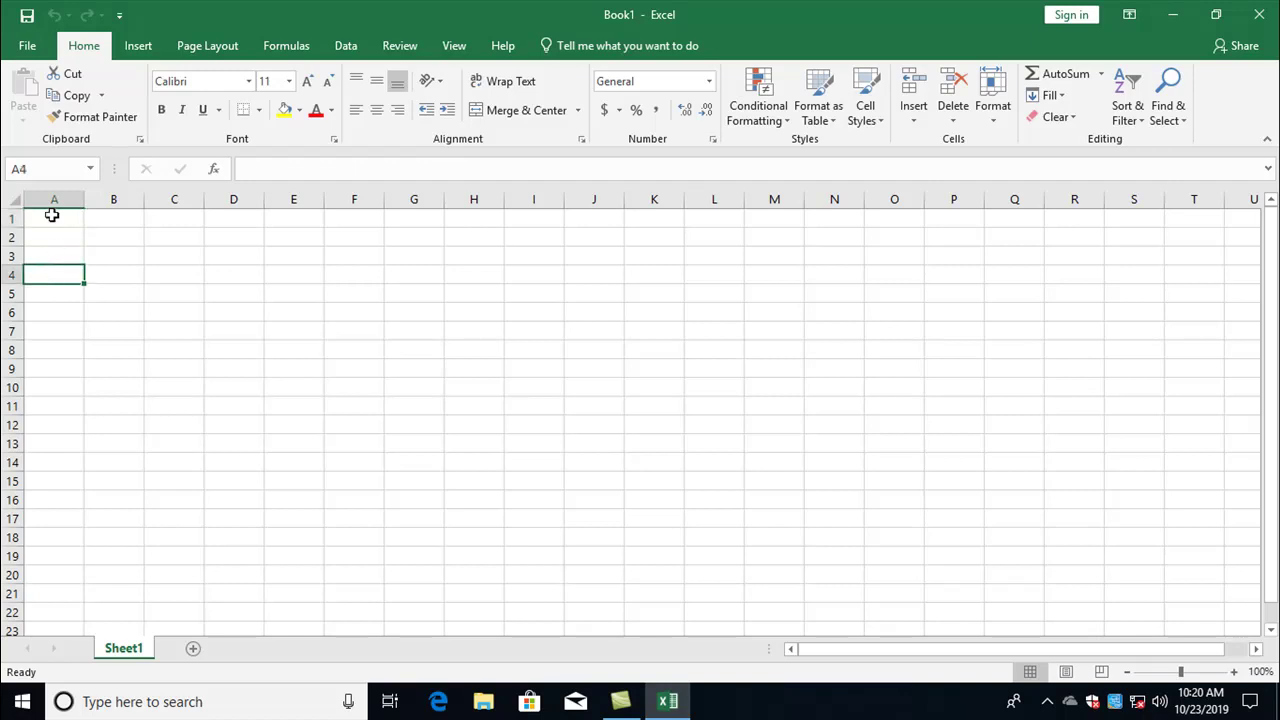
click(52, 222)
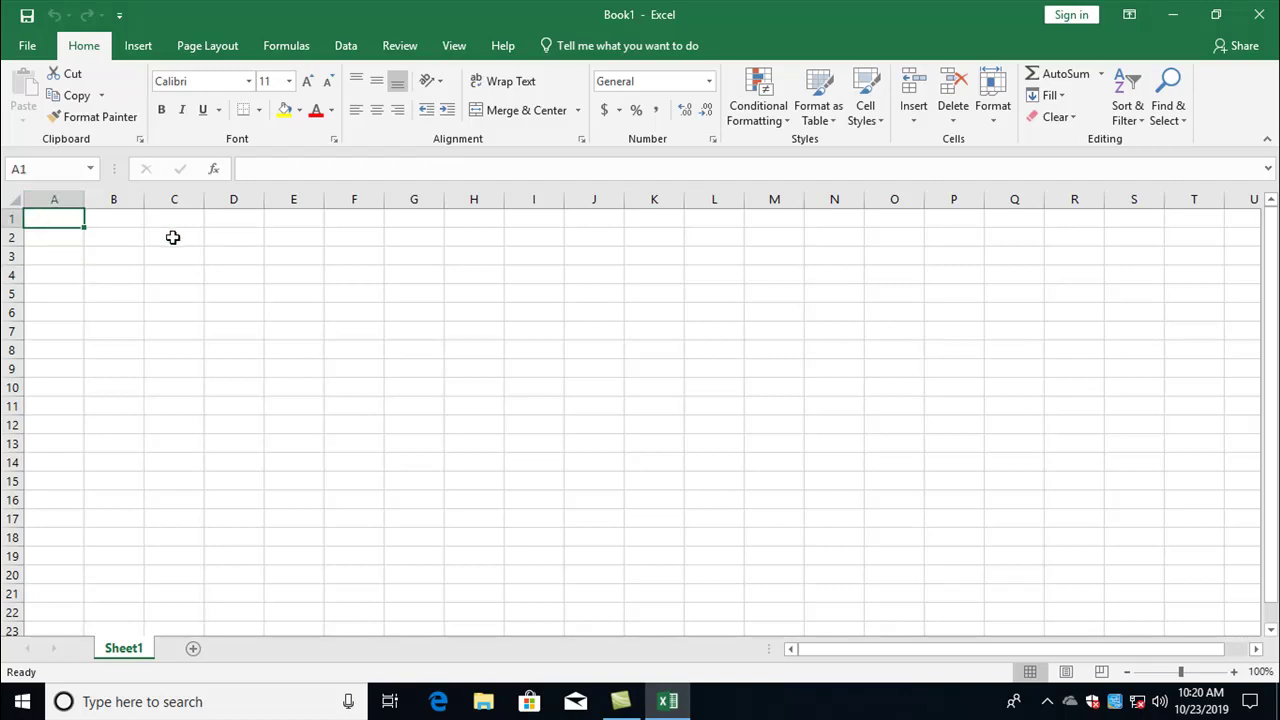
text(selvam)
key(Return)
text(s)
key(Return)
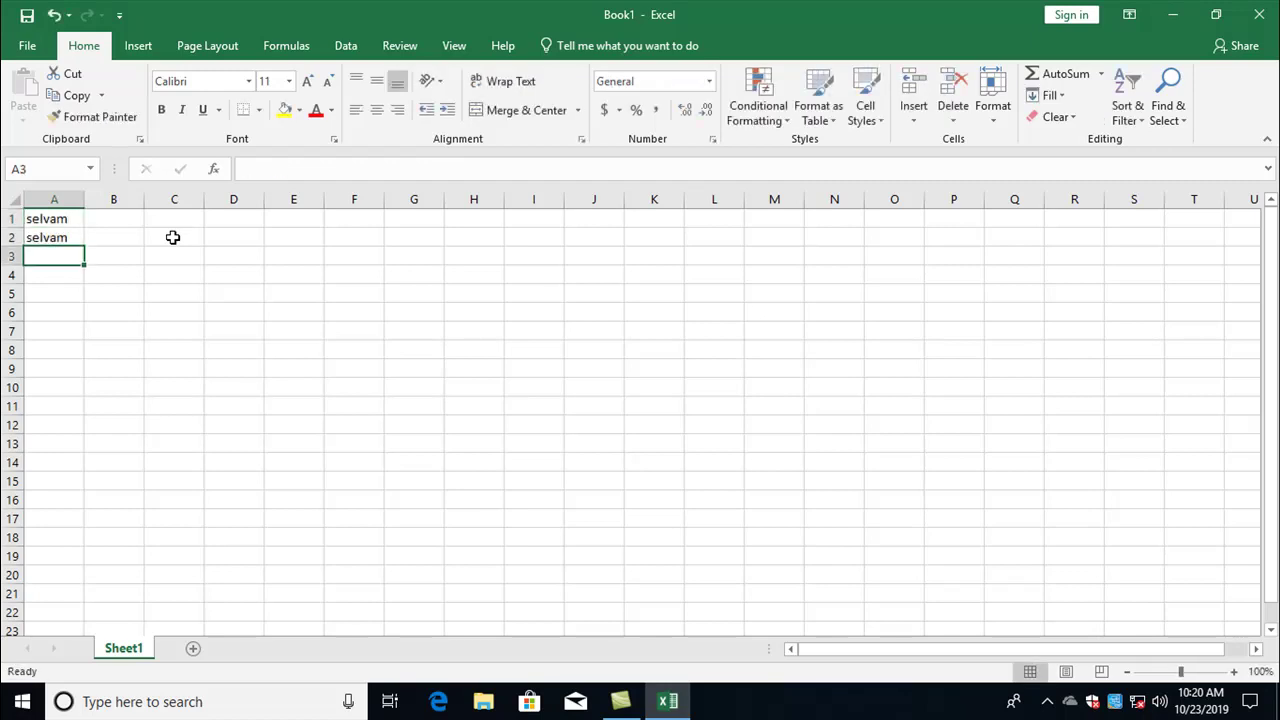
click(57, 220)
drag(57, 222, 56, 231)
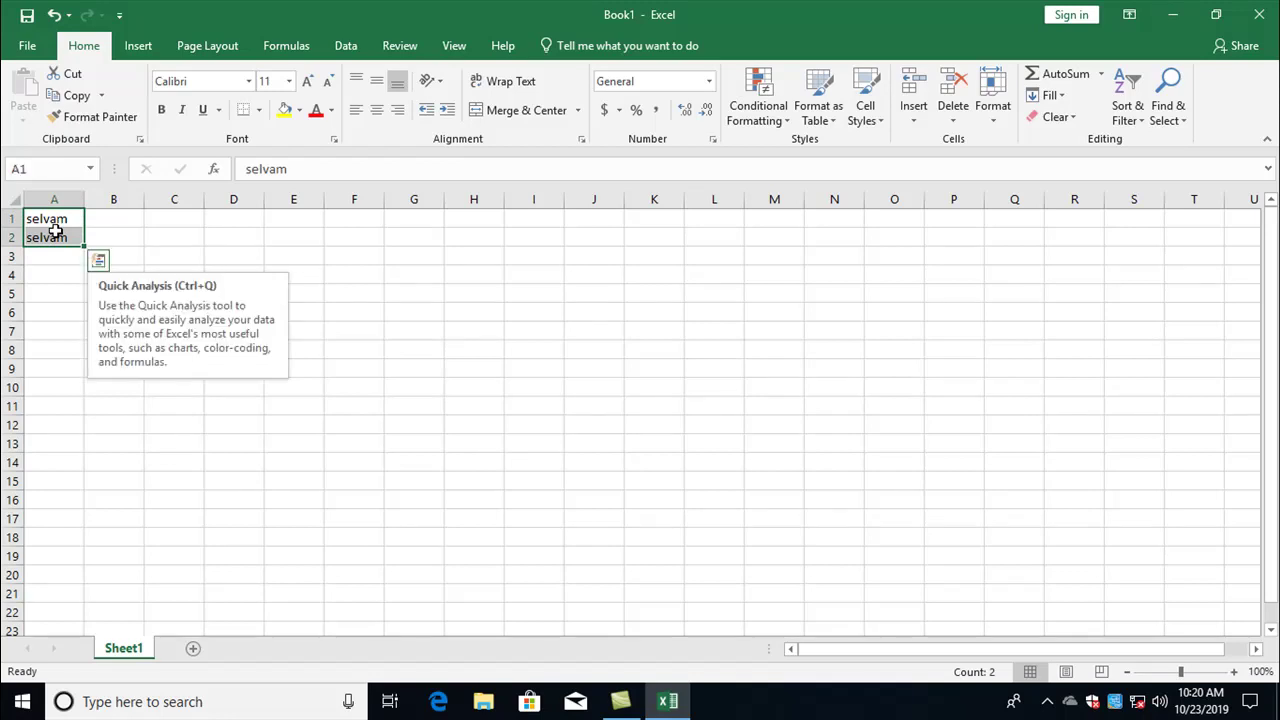
click(50, 260)
drag(51, 218, 53, 230)
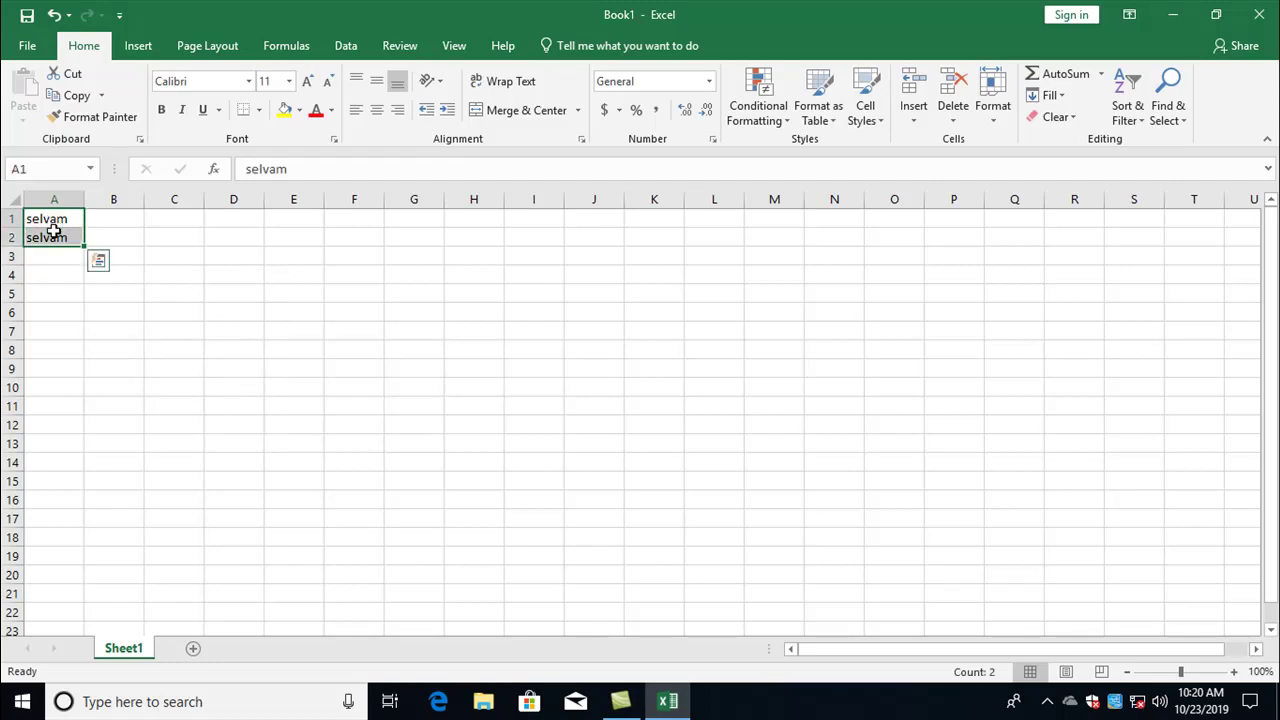
key(Delete)
click(55, 331)
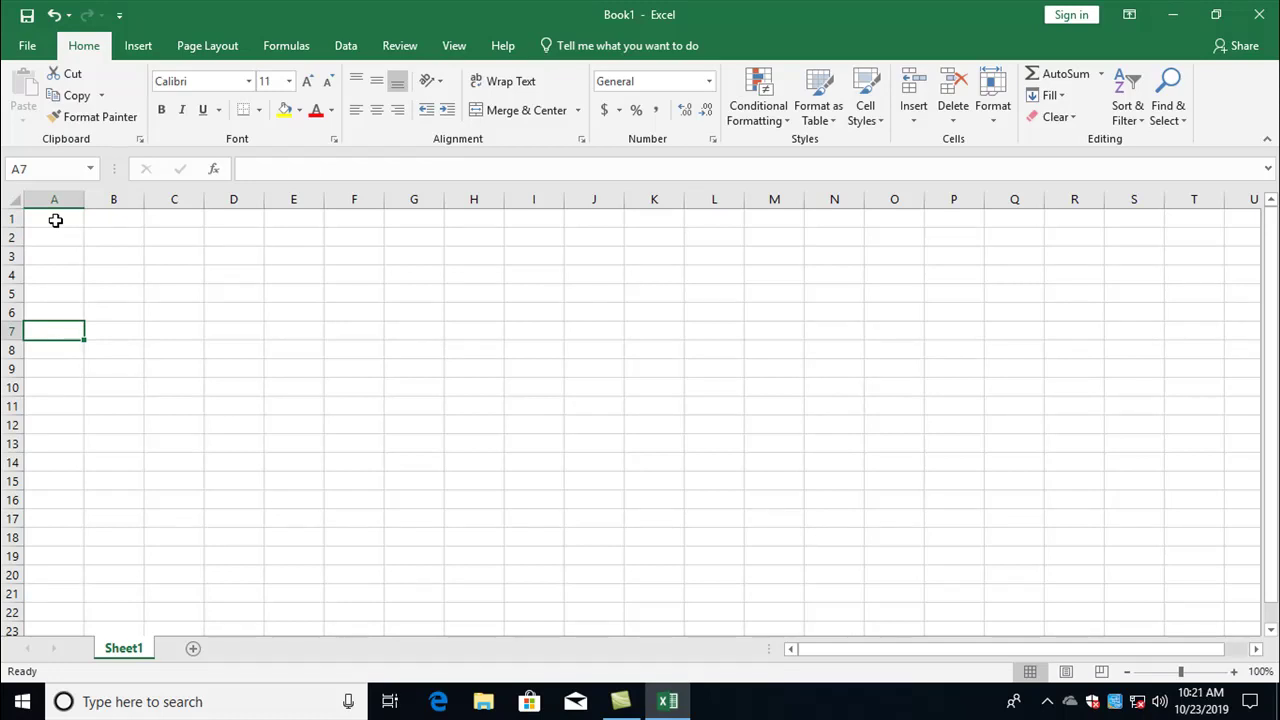
- From cell A1, jump down column A to the sheet's last row, 1048576
click(55, 220)
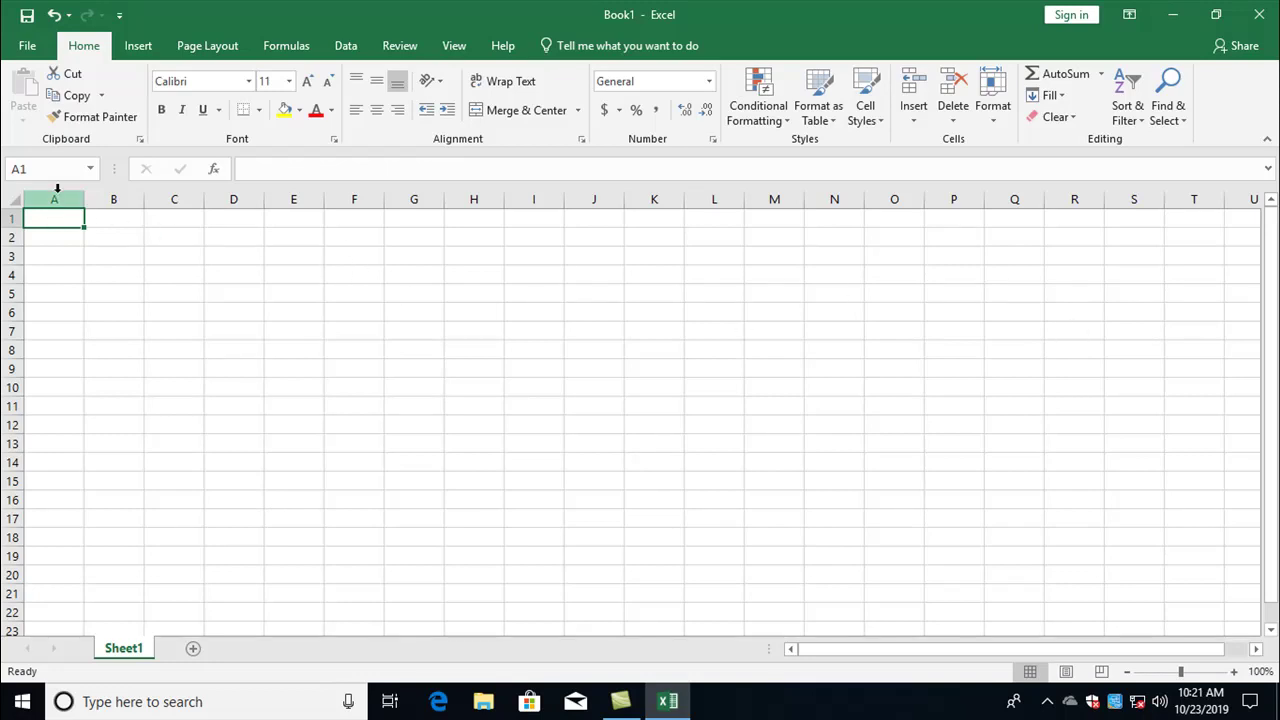
click(58, 296)
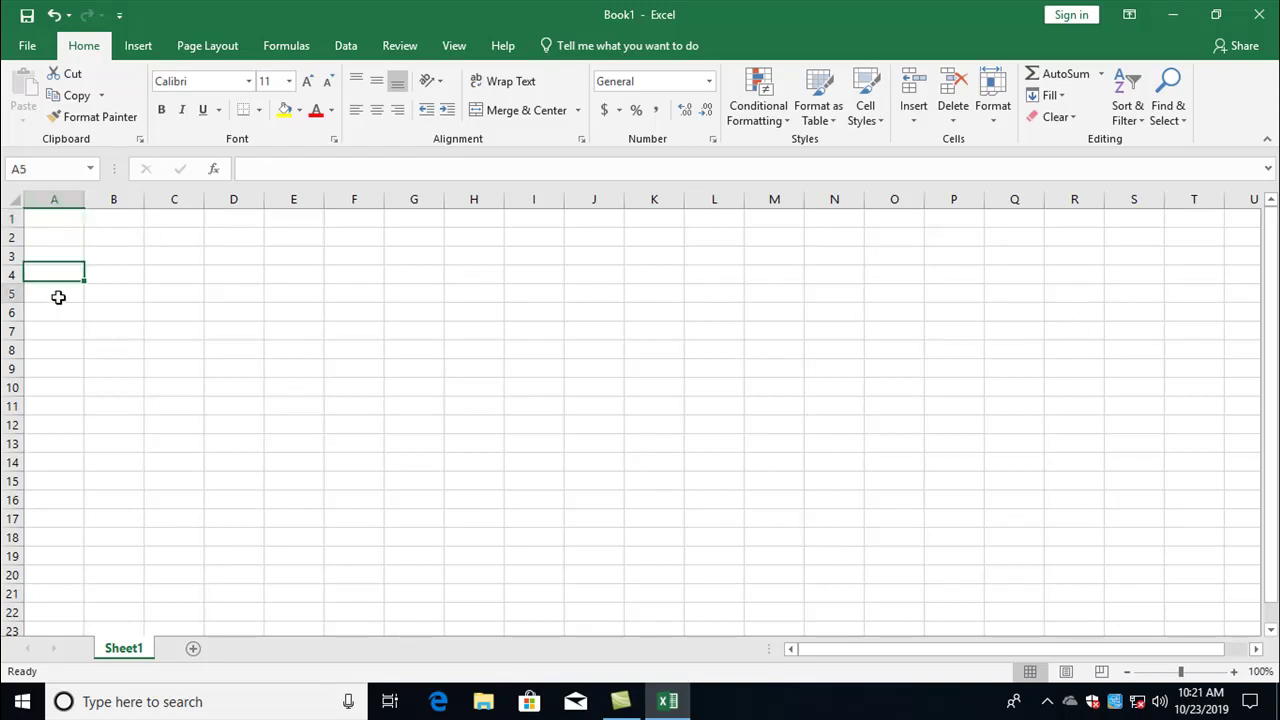
click(45, 218)
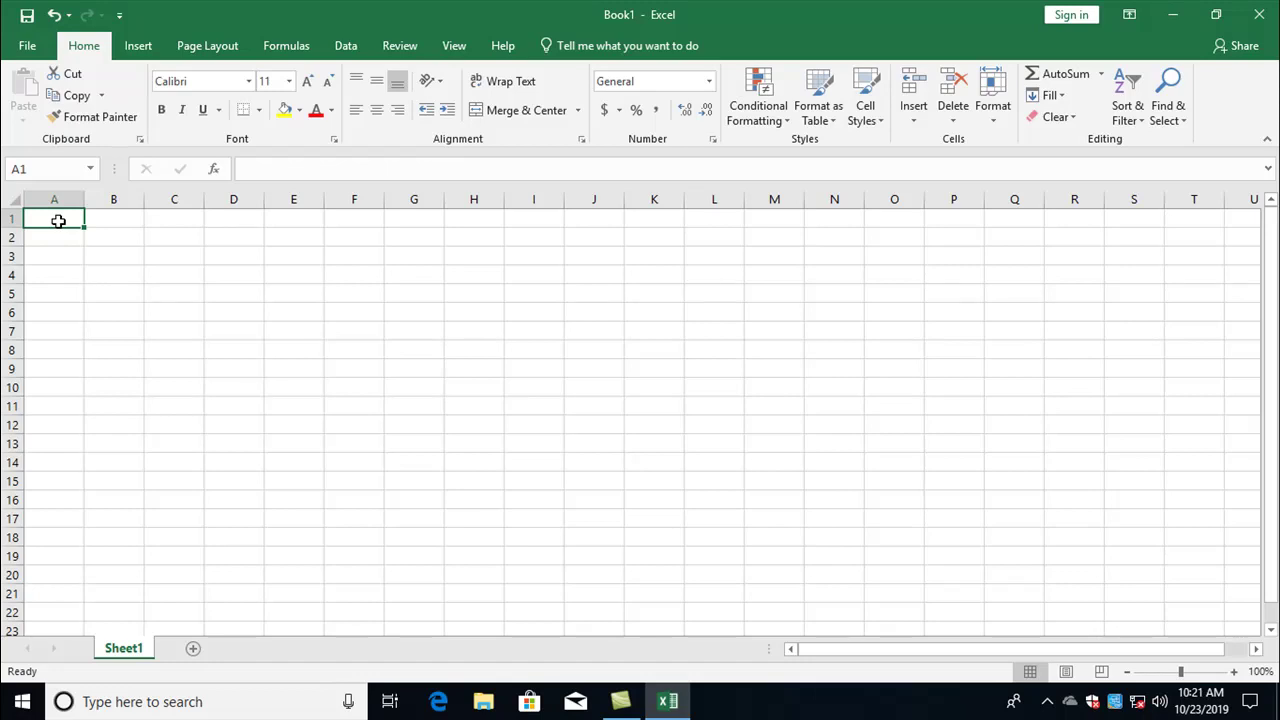
key(ctrl+Down)
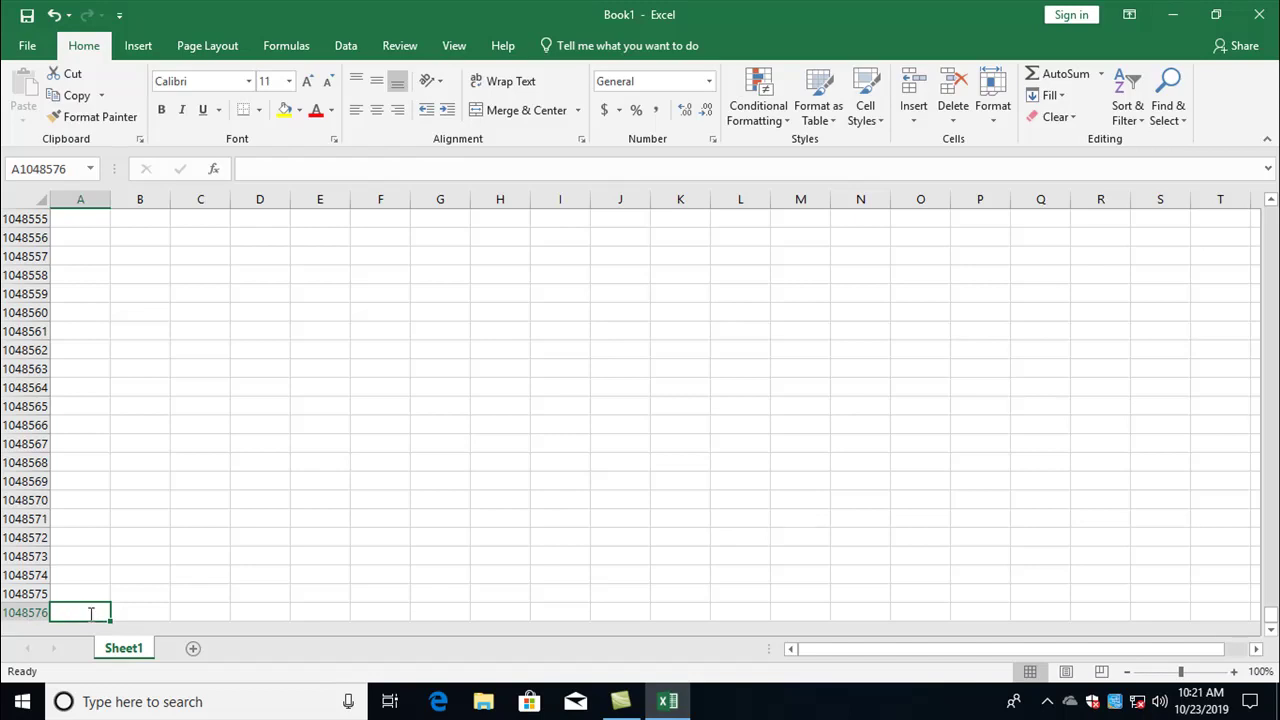
- Enter the note 'ctr Up arrow' in A1048576, then jump back up to A1
text(ctrl)
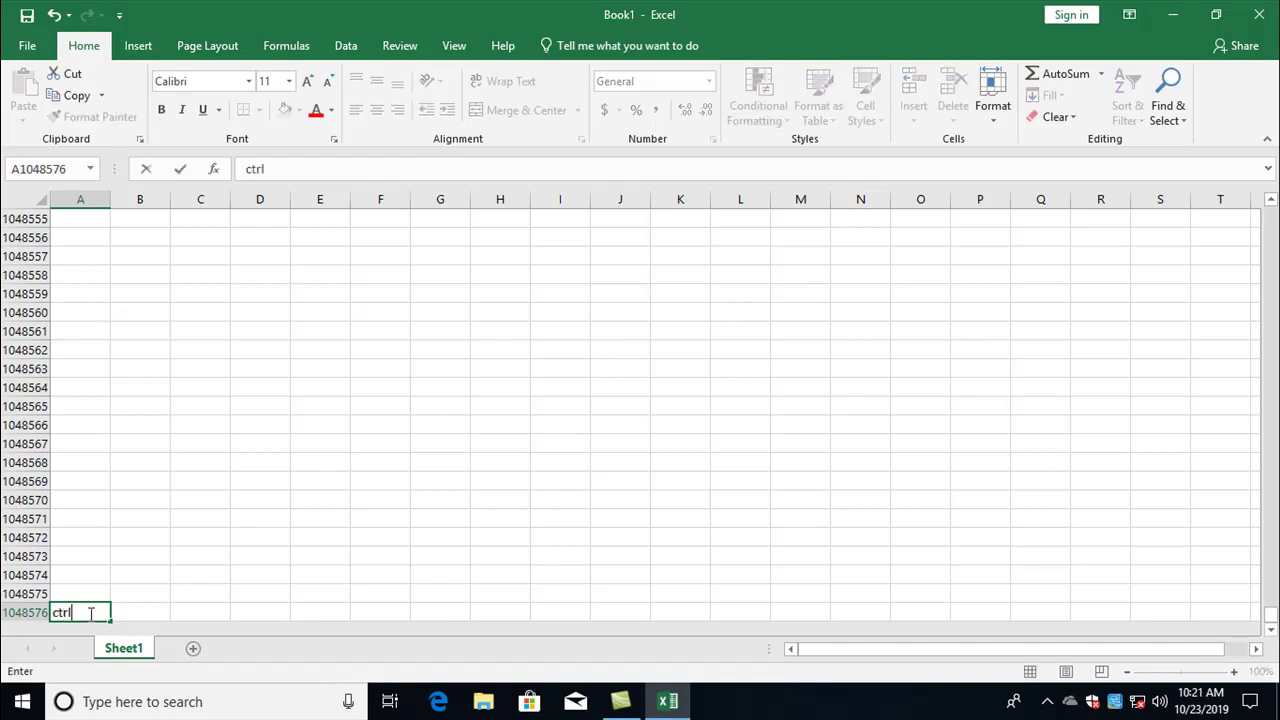
key(BackSpace)
text(Up)
text(ow)
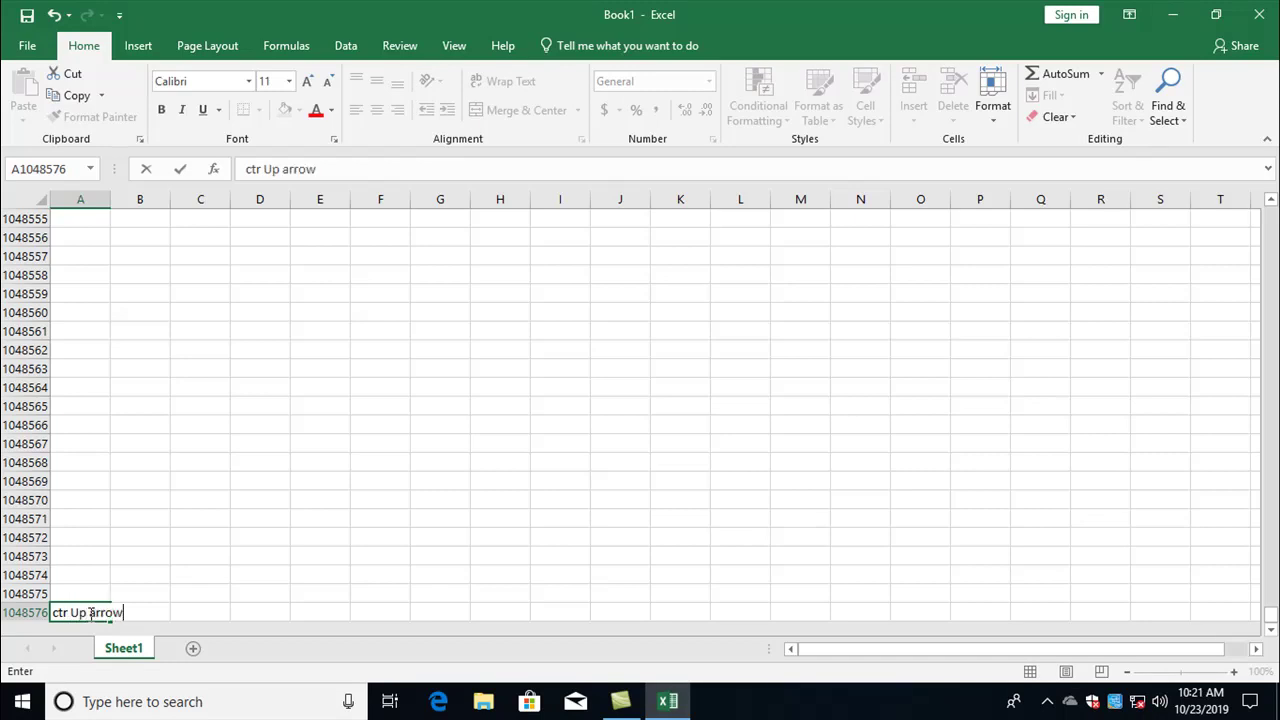
key(Return)
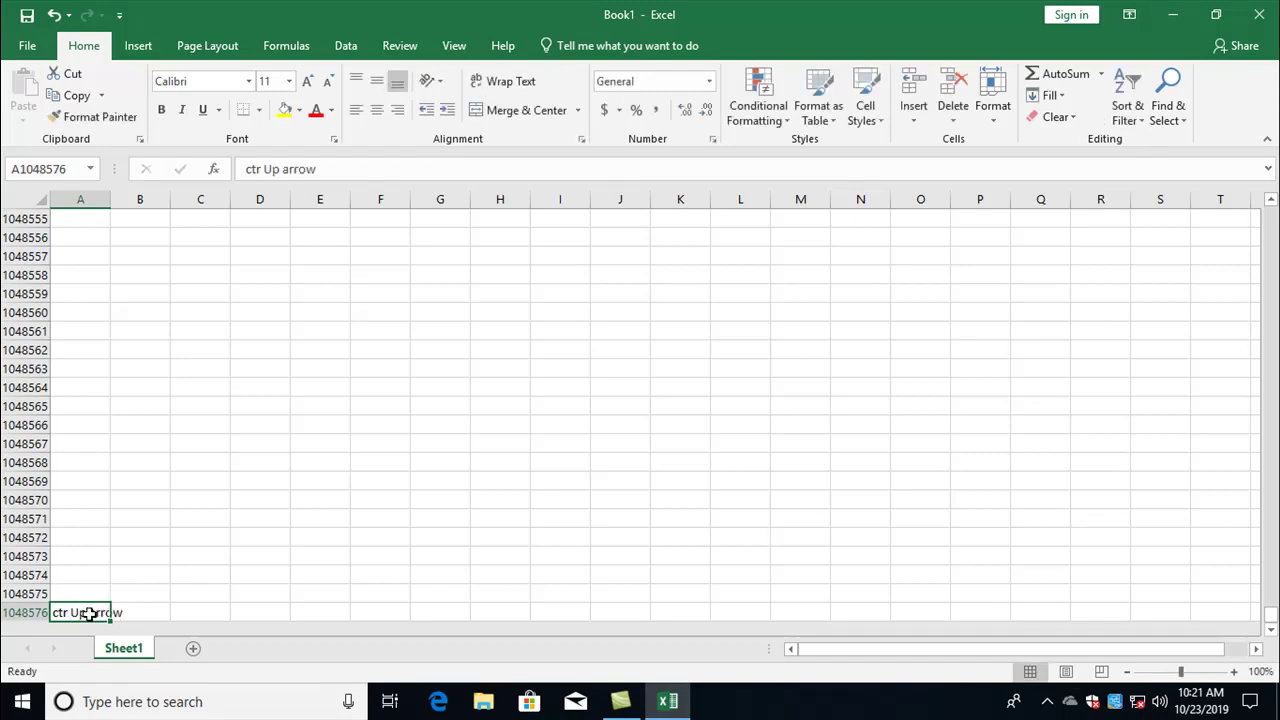
key(ctrl+Up)
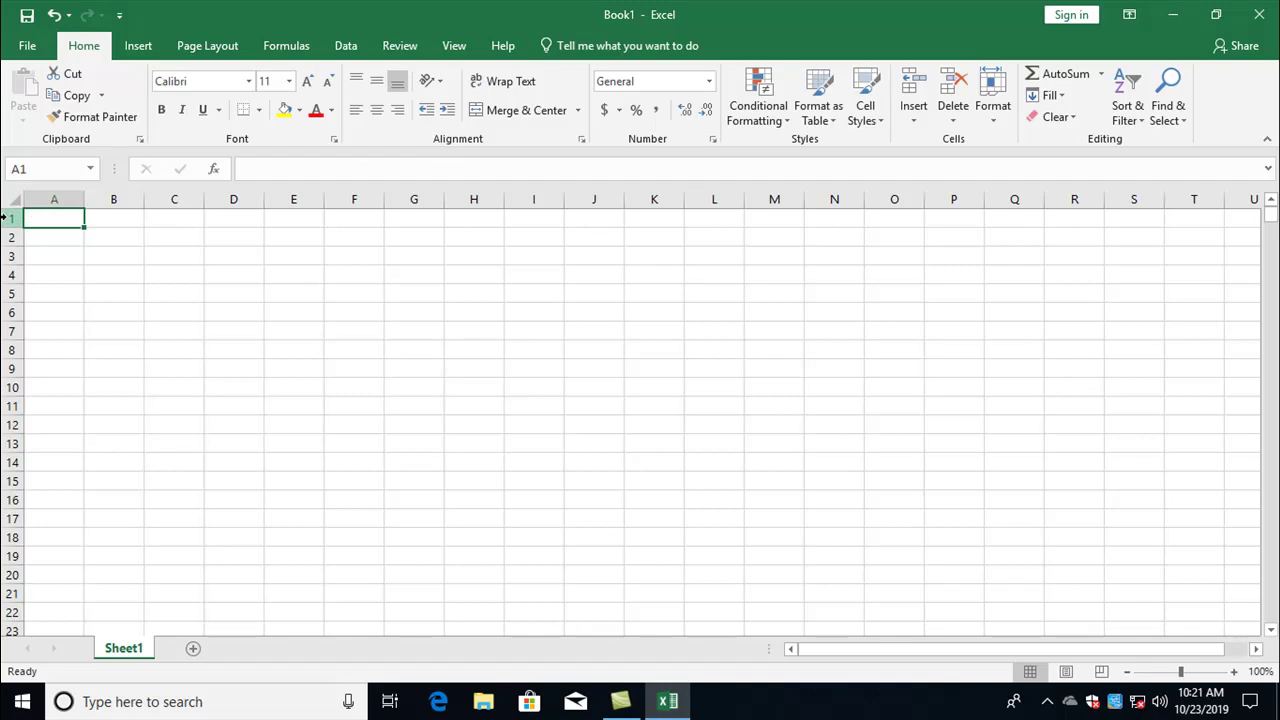
click(57, 201)
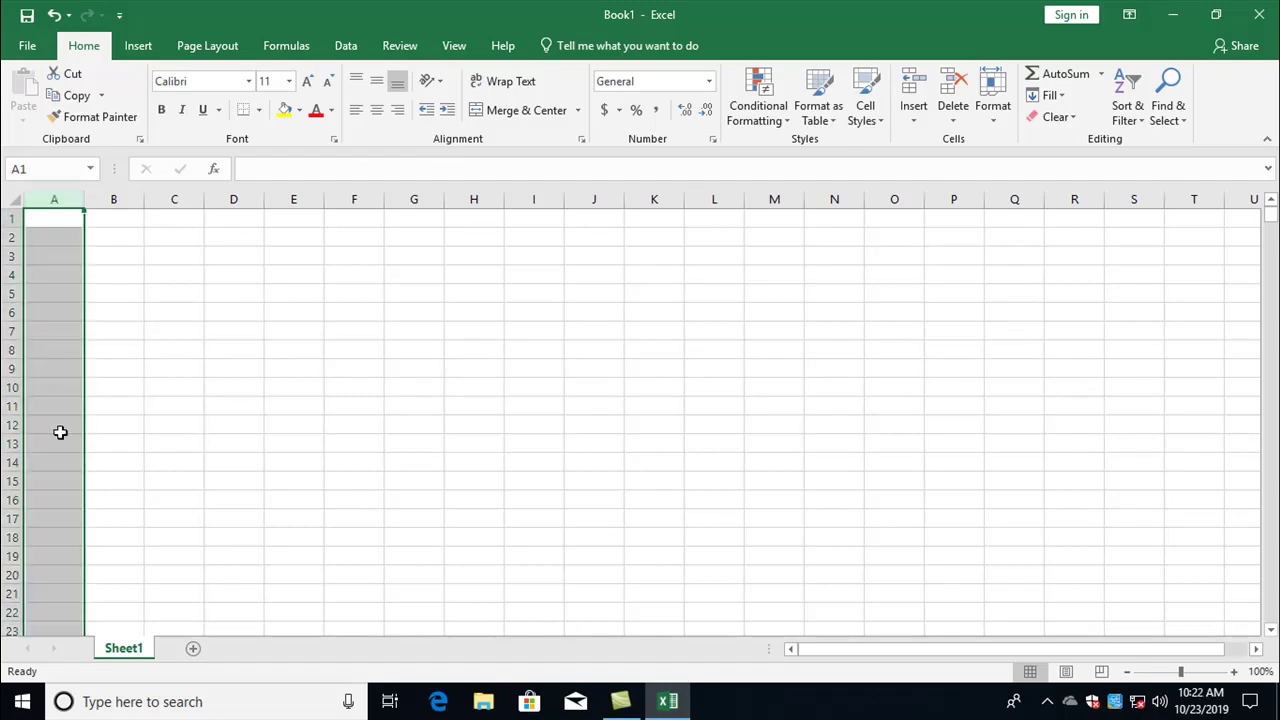
click(5, 218)
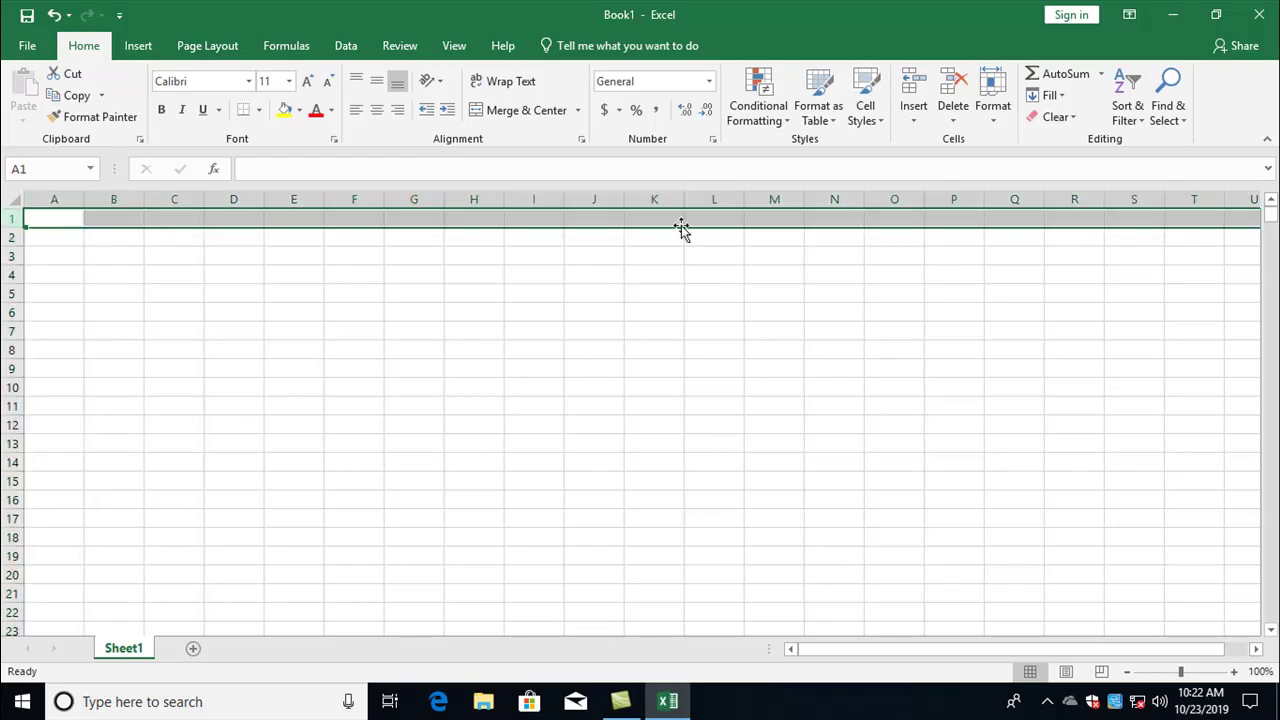
click(62, 199)
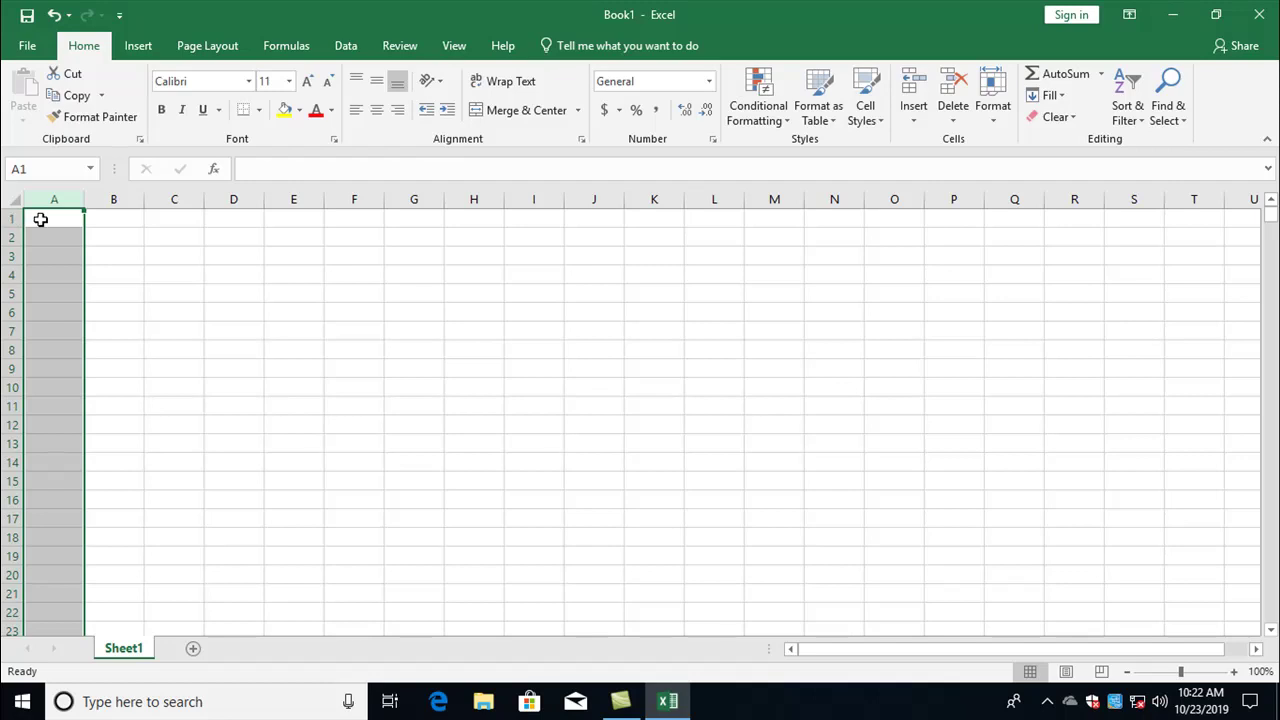
click(57, 217)
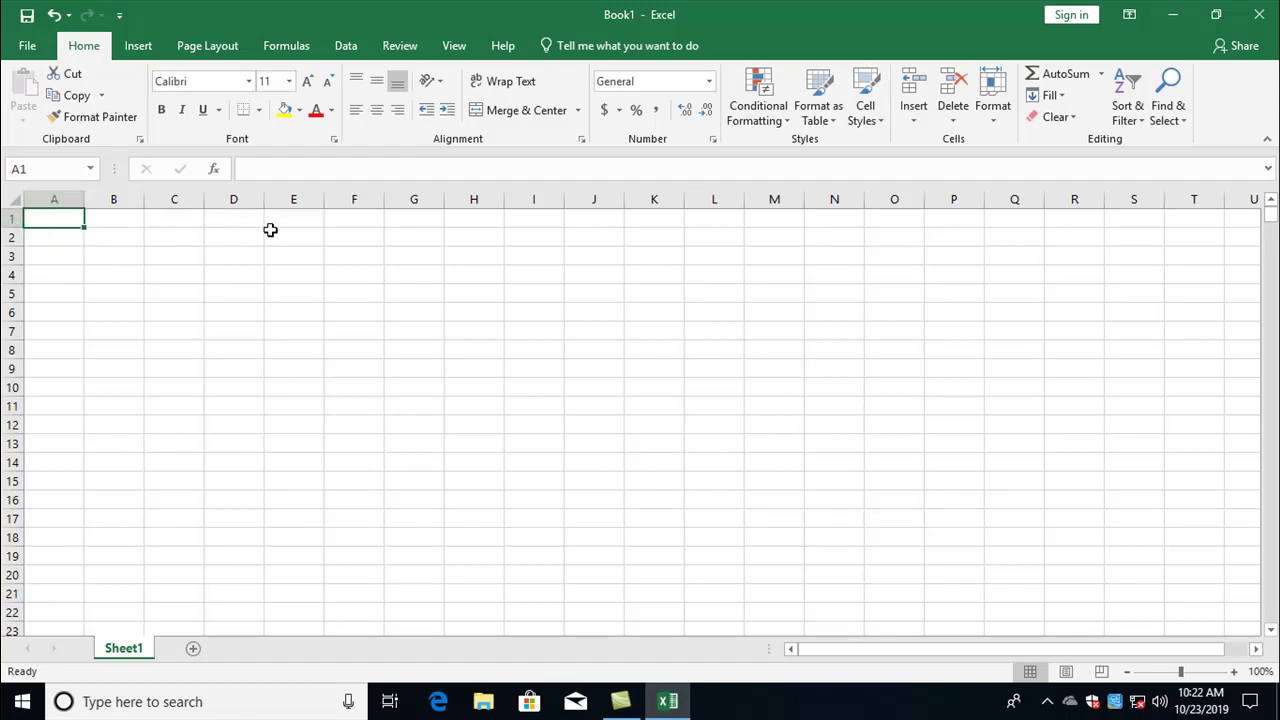
click(79, 256)
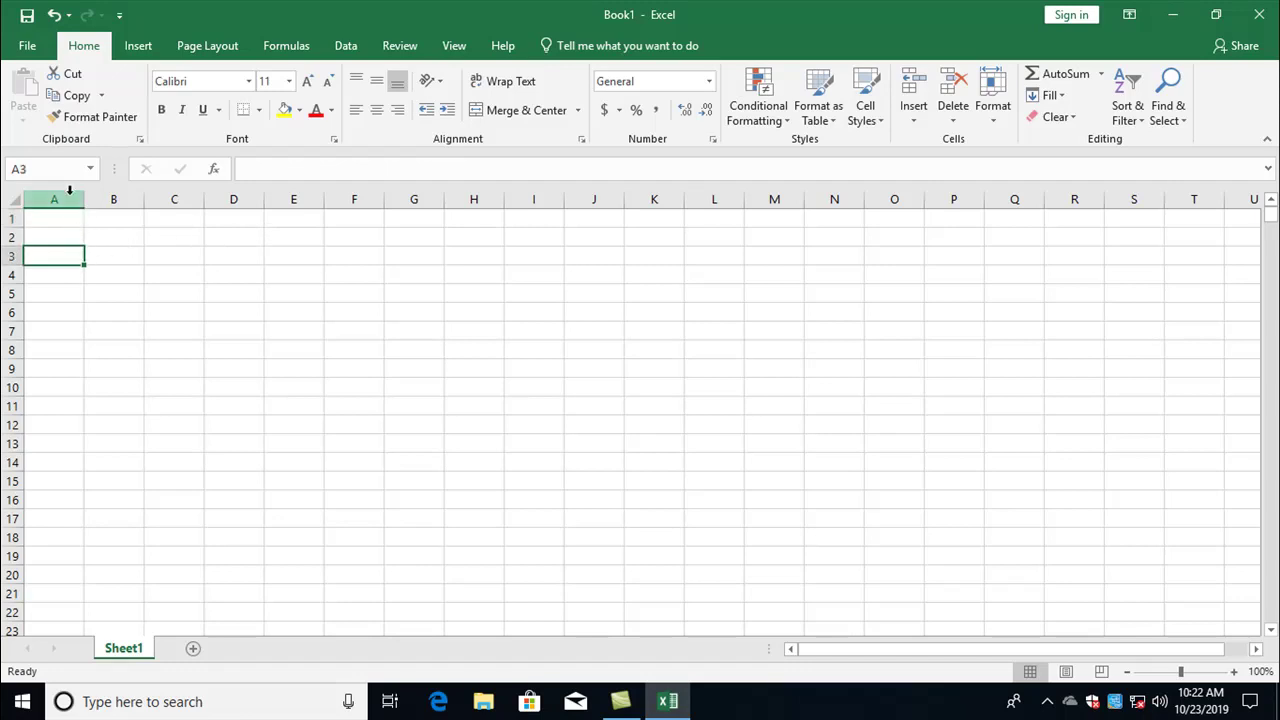
click(69, 192)
click(10, 219)
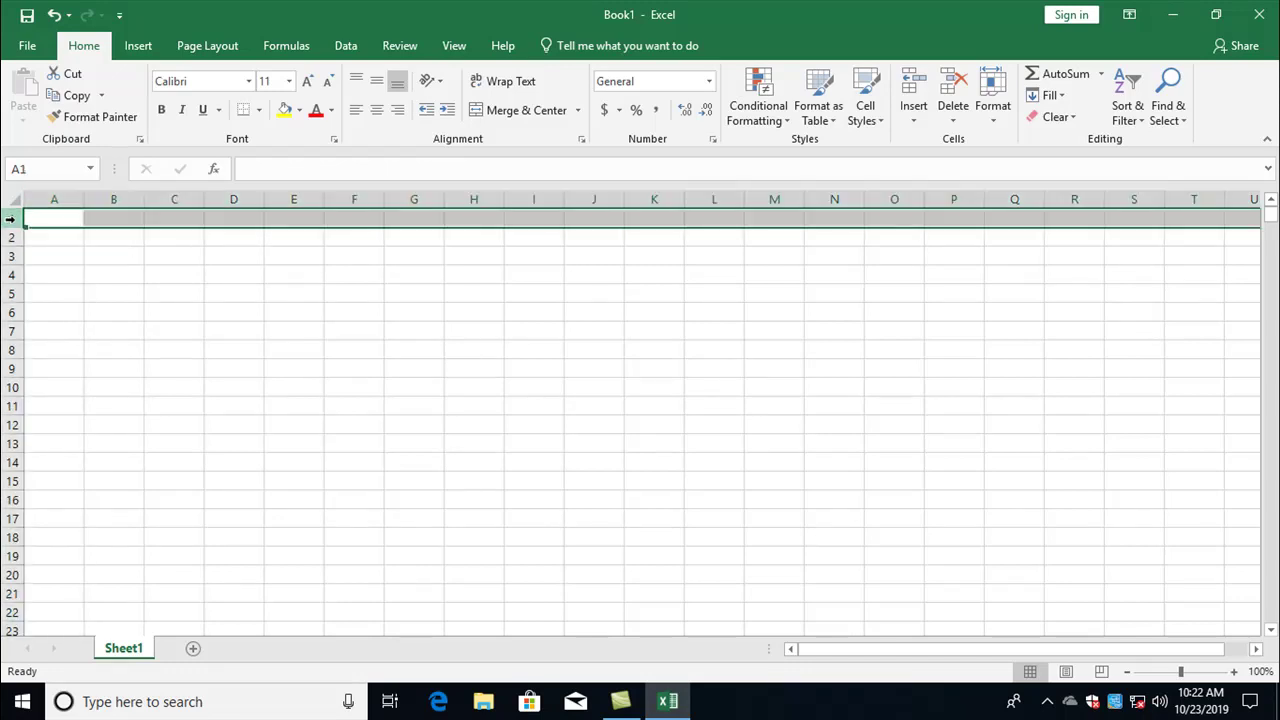
click(50, 198)
click(12, 216)
click(43, 216)
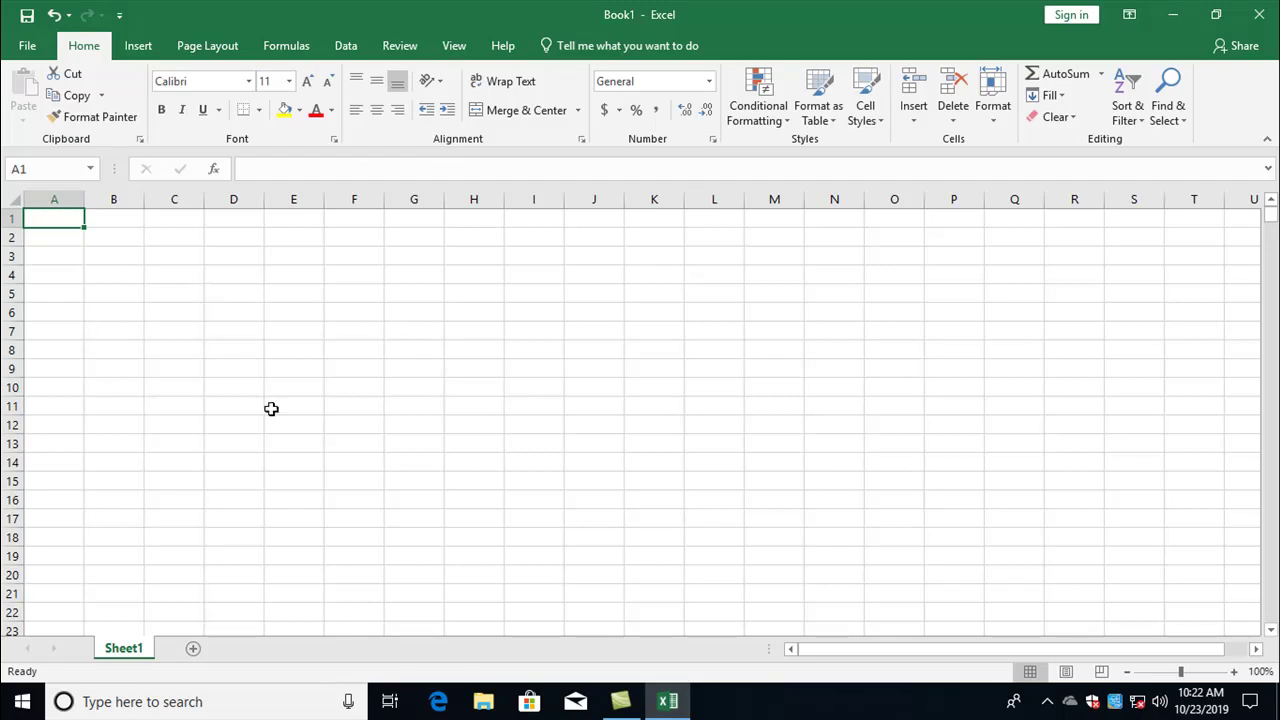
click(424, 425)
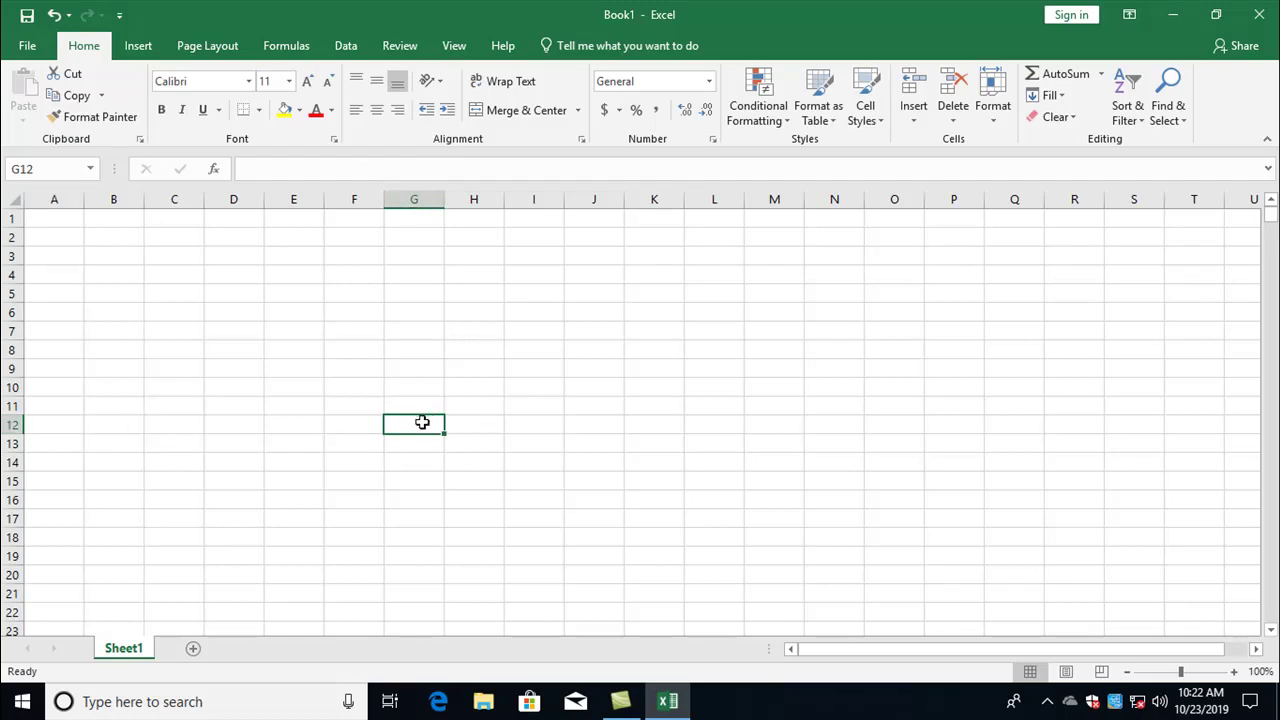
- Type a name into cell G12 and the same name into cell A1
click(338, 165)
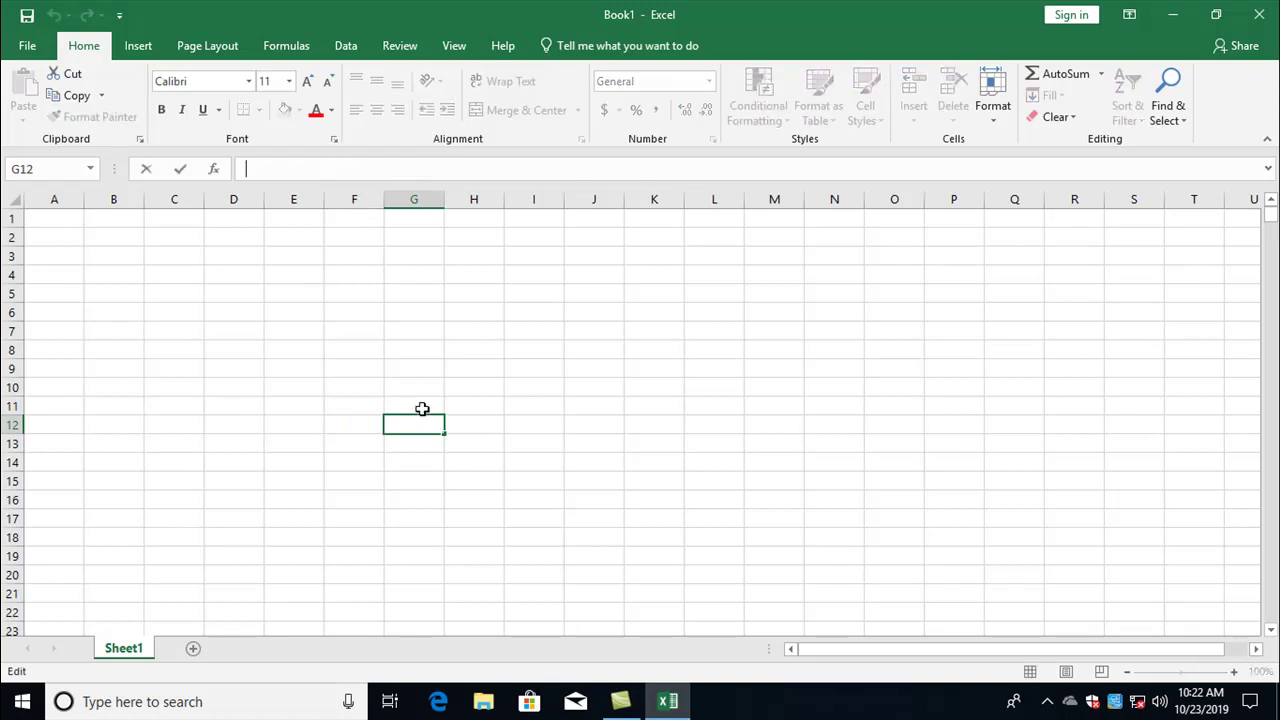
text(selvam)
key(Return)
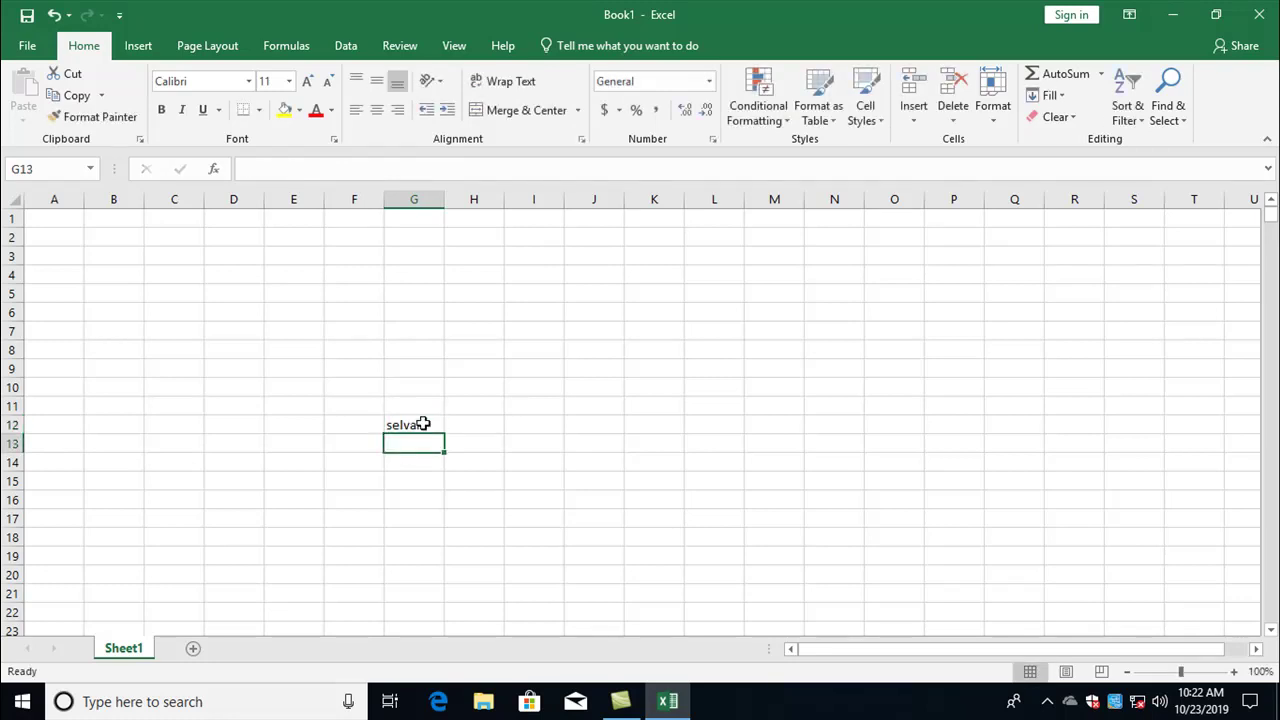
click(424, 424)
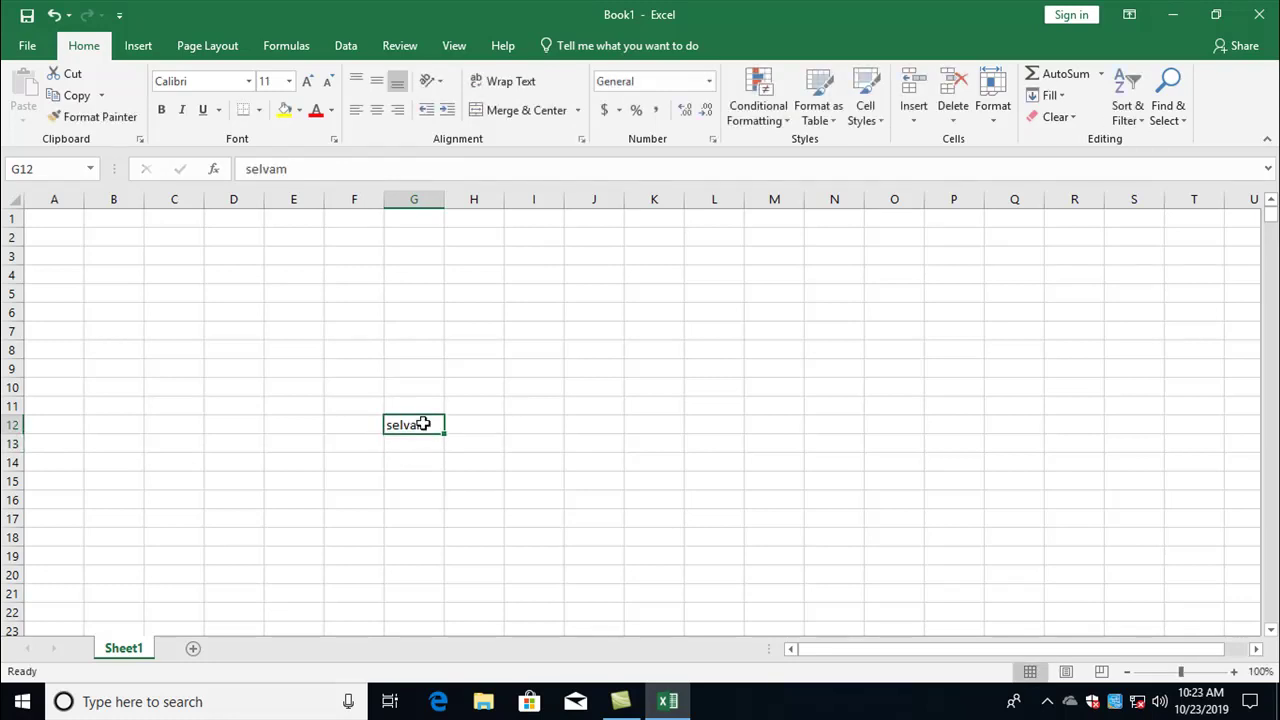
click(43, 216)
text(selvam)
key(Return)
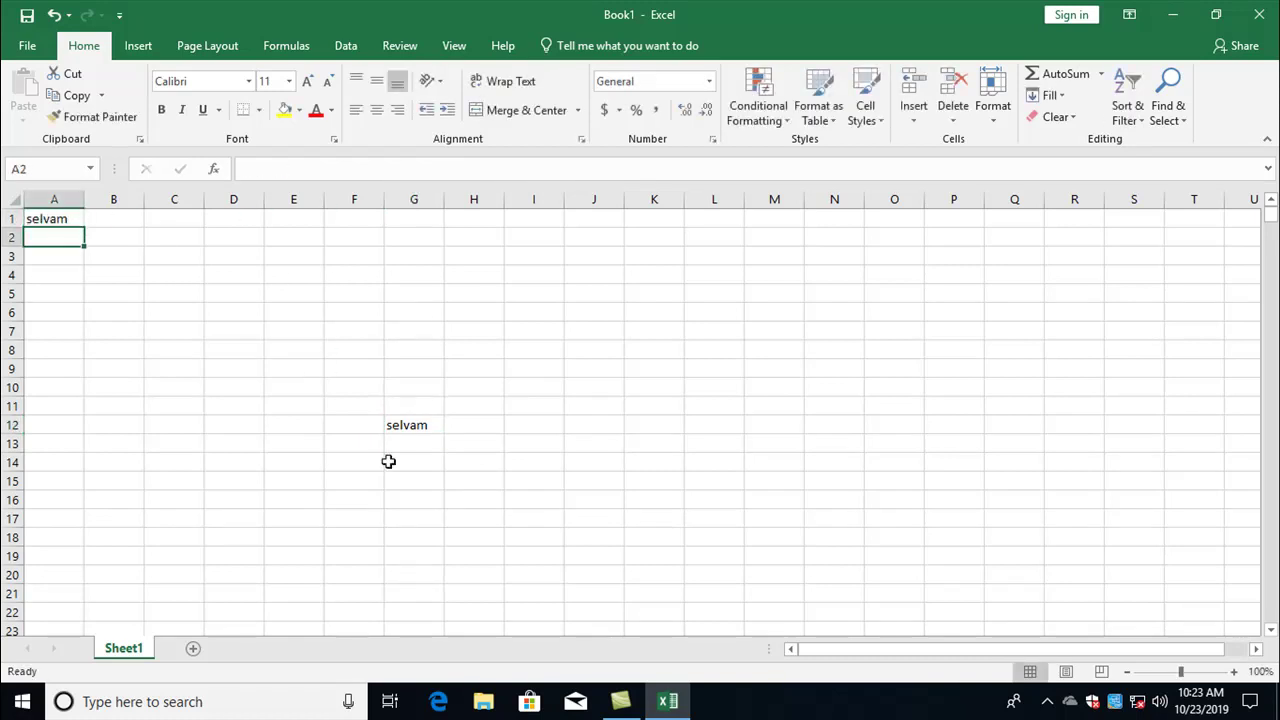
- Append the name again in G12 via the formula bar, and replace A1's contents with 'touch'
click(409, 426)
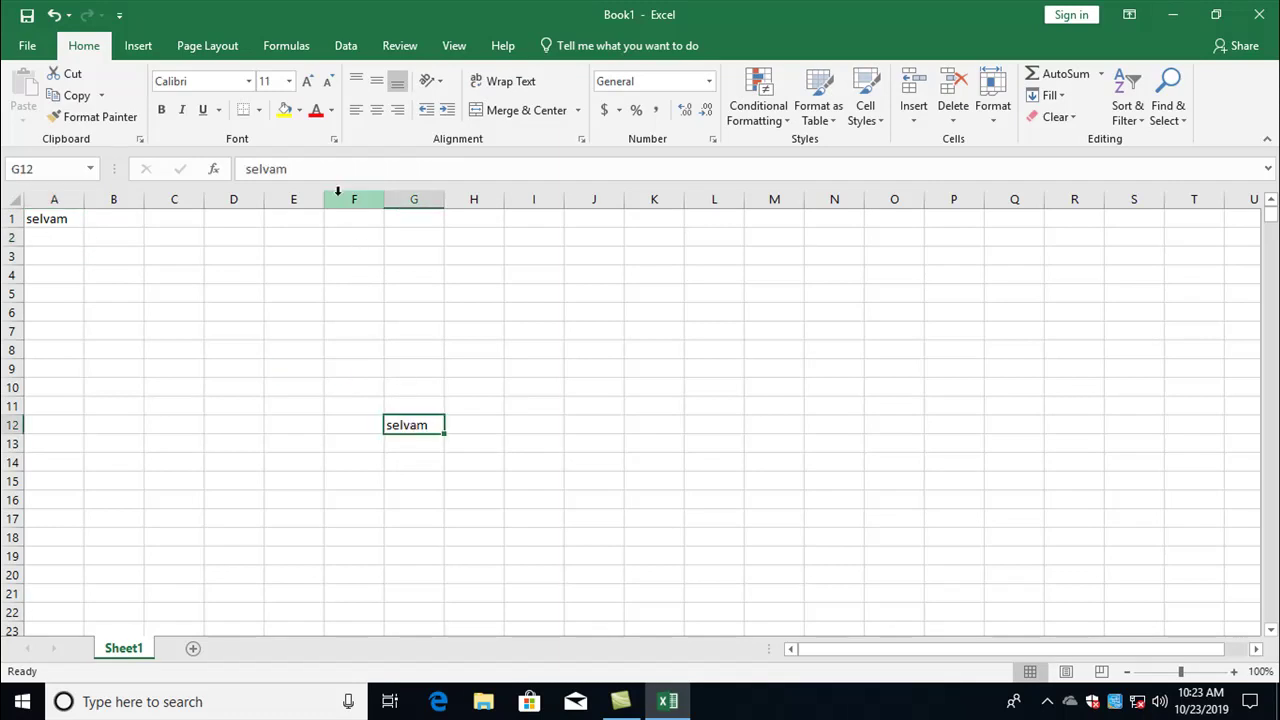
click(329, 168)
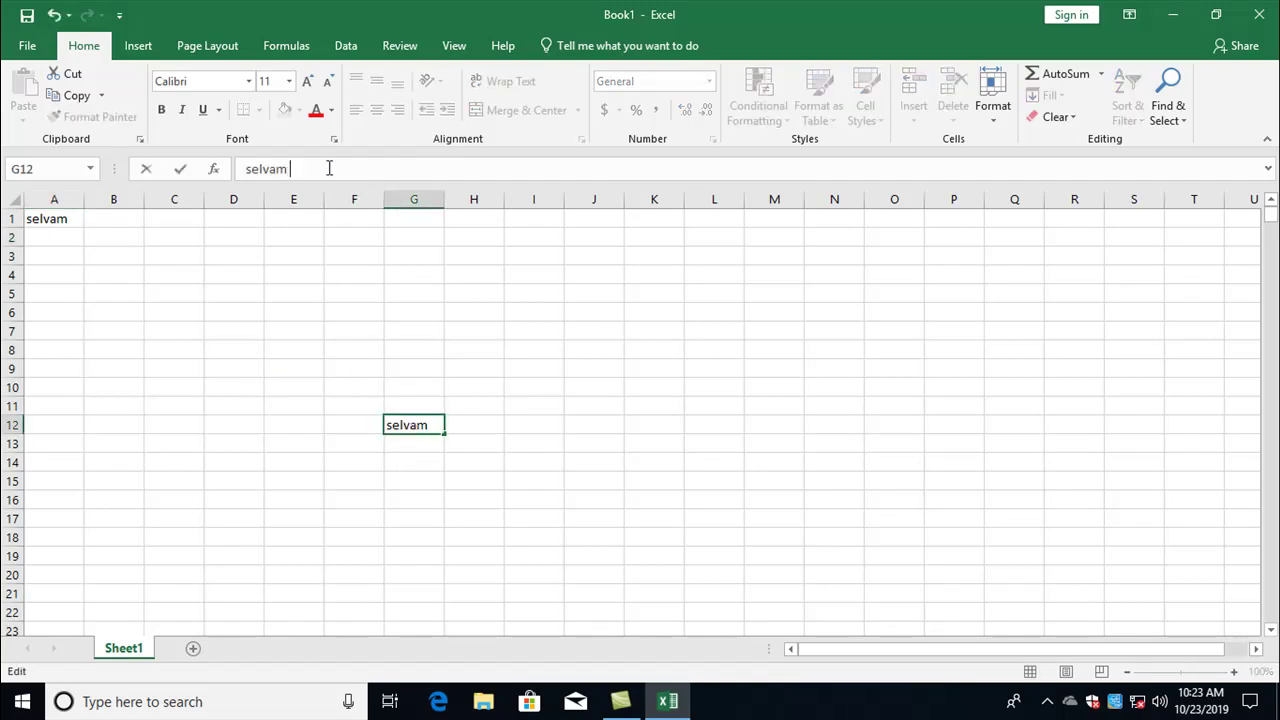
text(selvam)
key(Return)
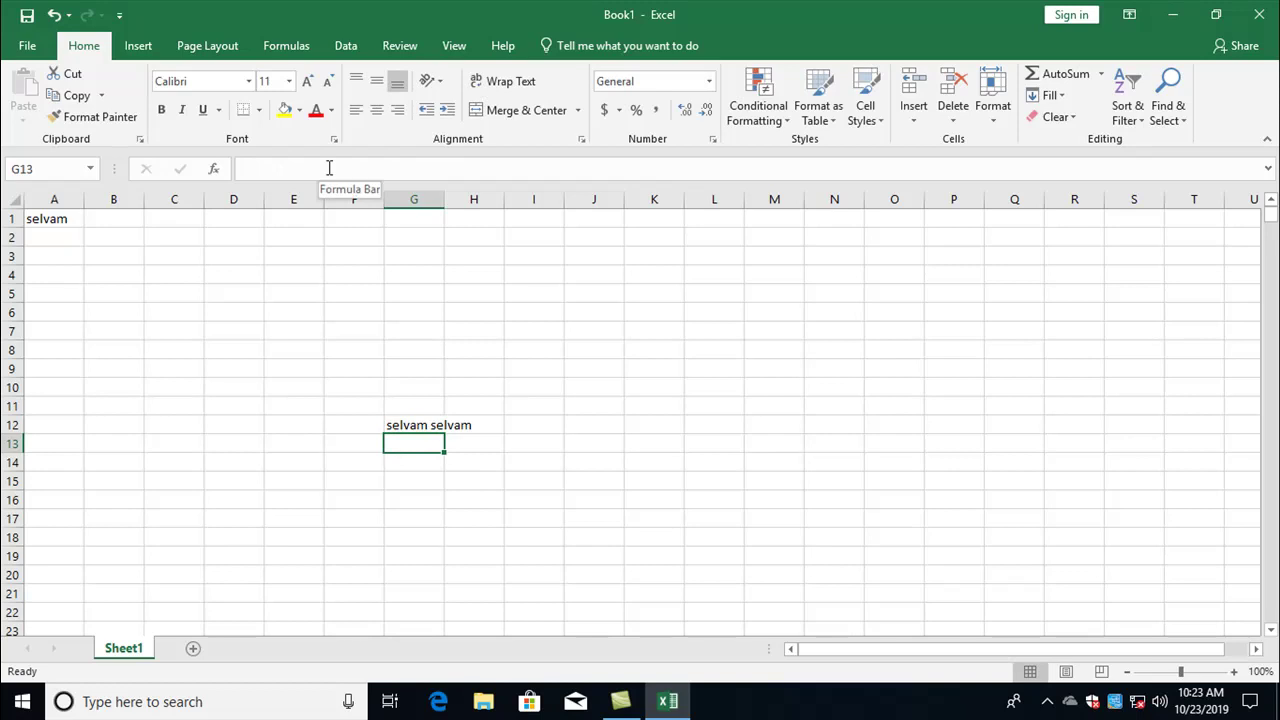
click(57, 220)
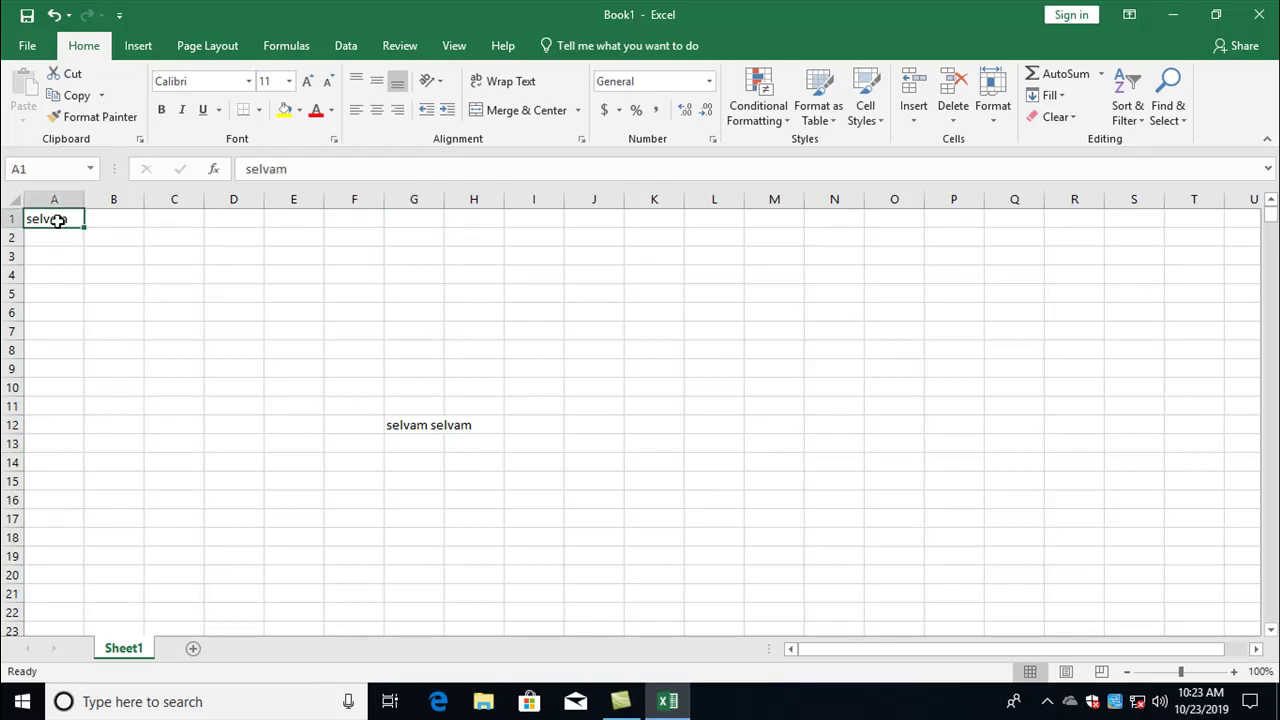
text(touch)
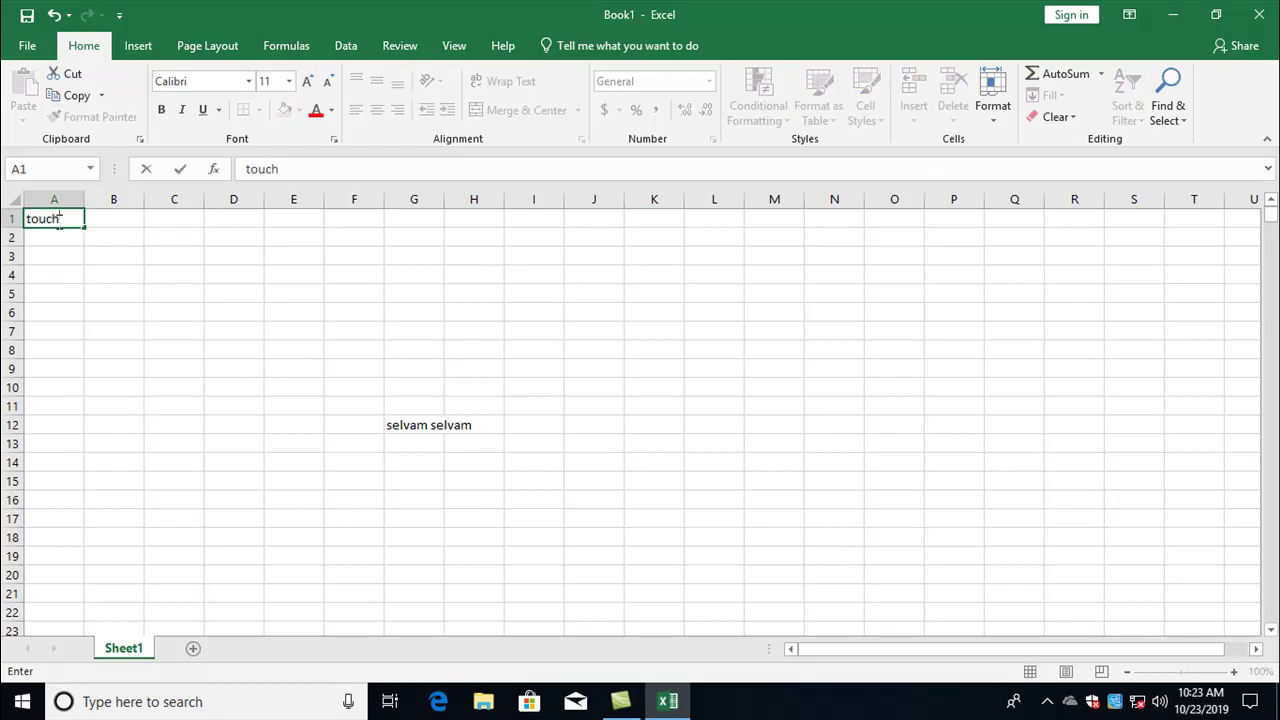
key(Return)
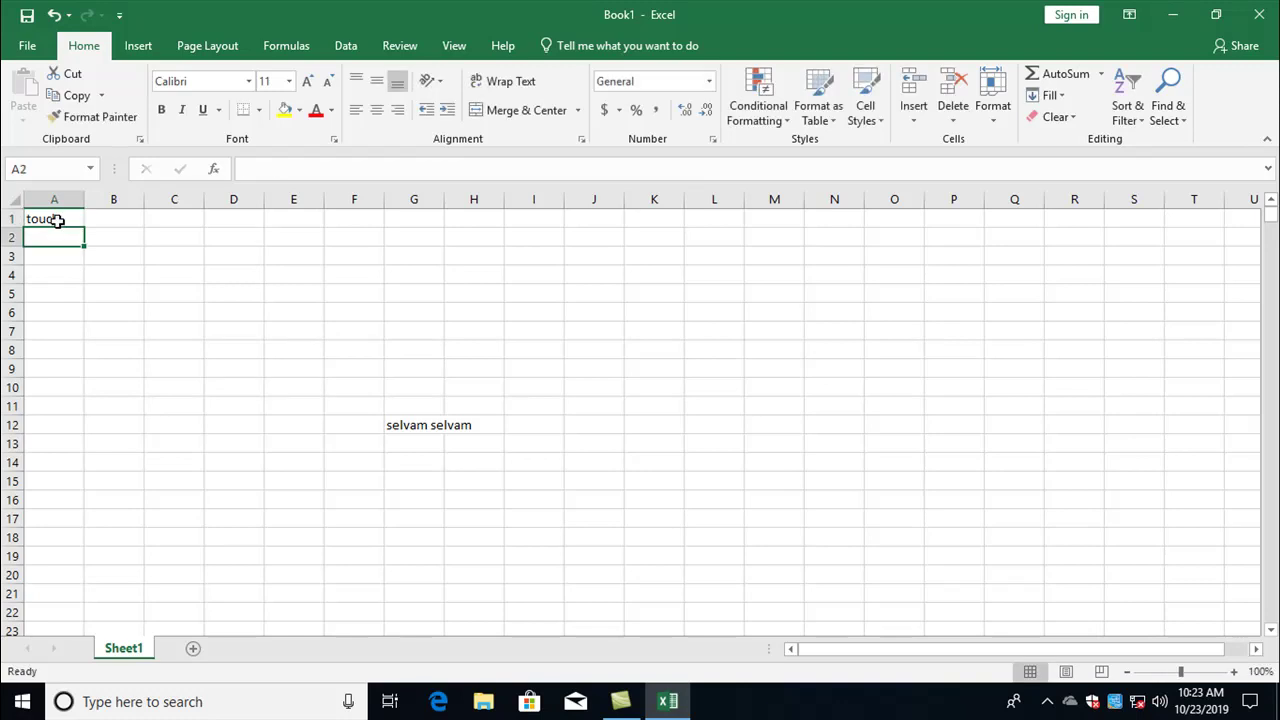
- Enter F12 in cell C6, then overwrite it with F2
click(57, 221)
click(344, 163)
click(166, 310)
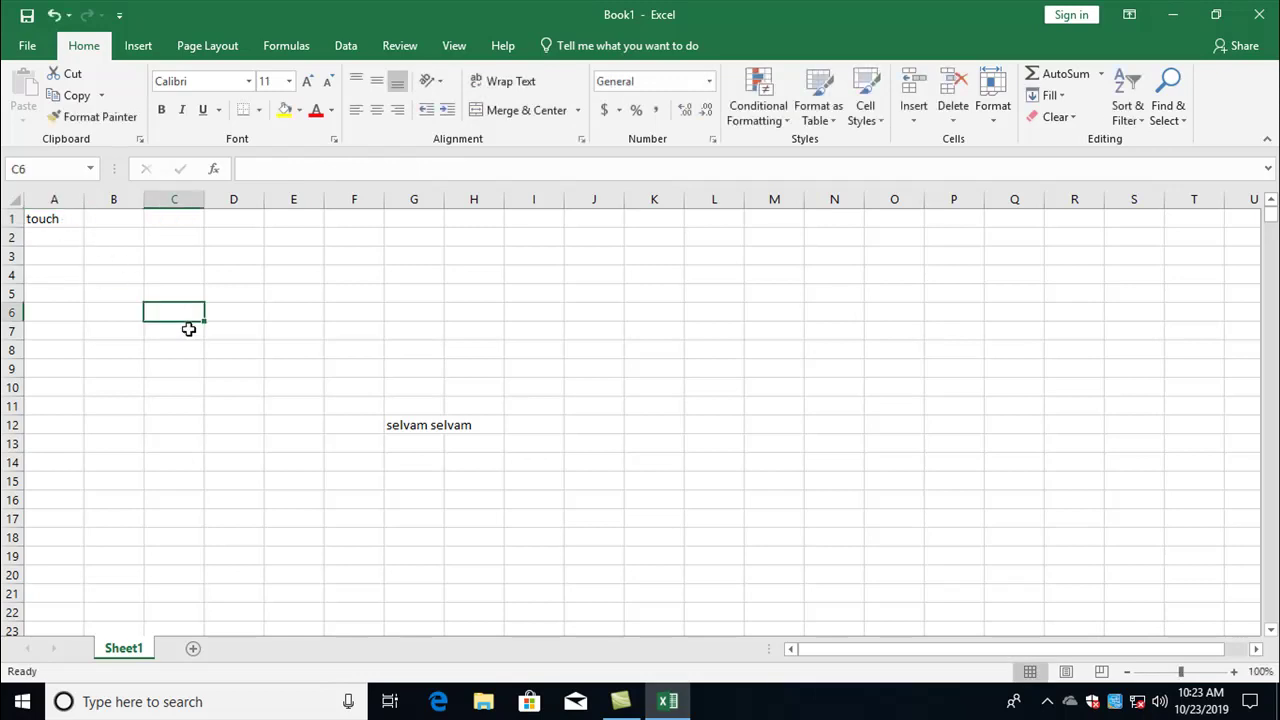
text(F12)
key(Return)
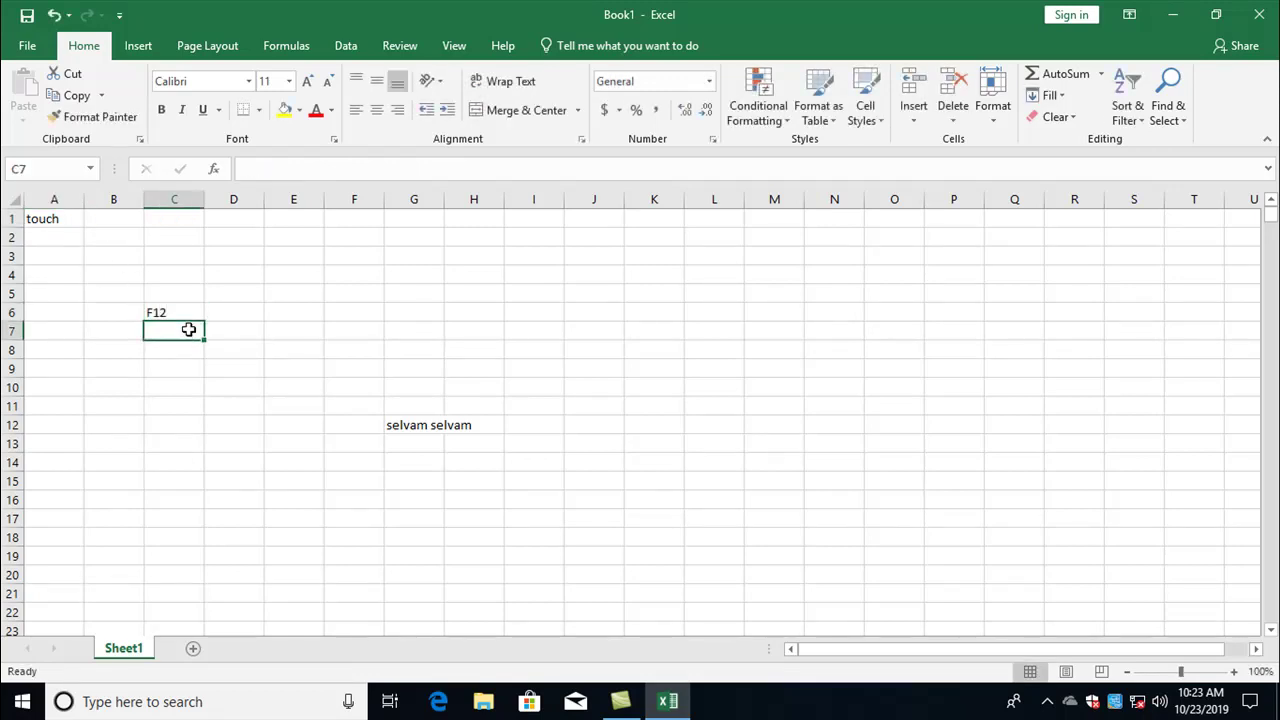
key(Up)
text(F2)
key(Return)
- Select the range A1:I14 holding the test entries and delete everything in it
click(57, 219)
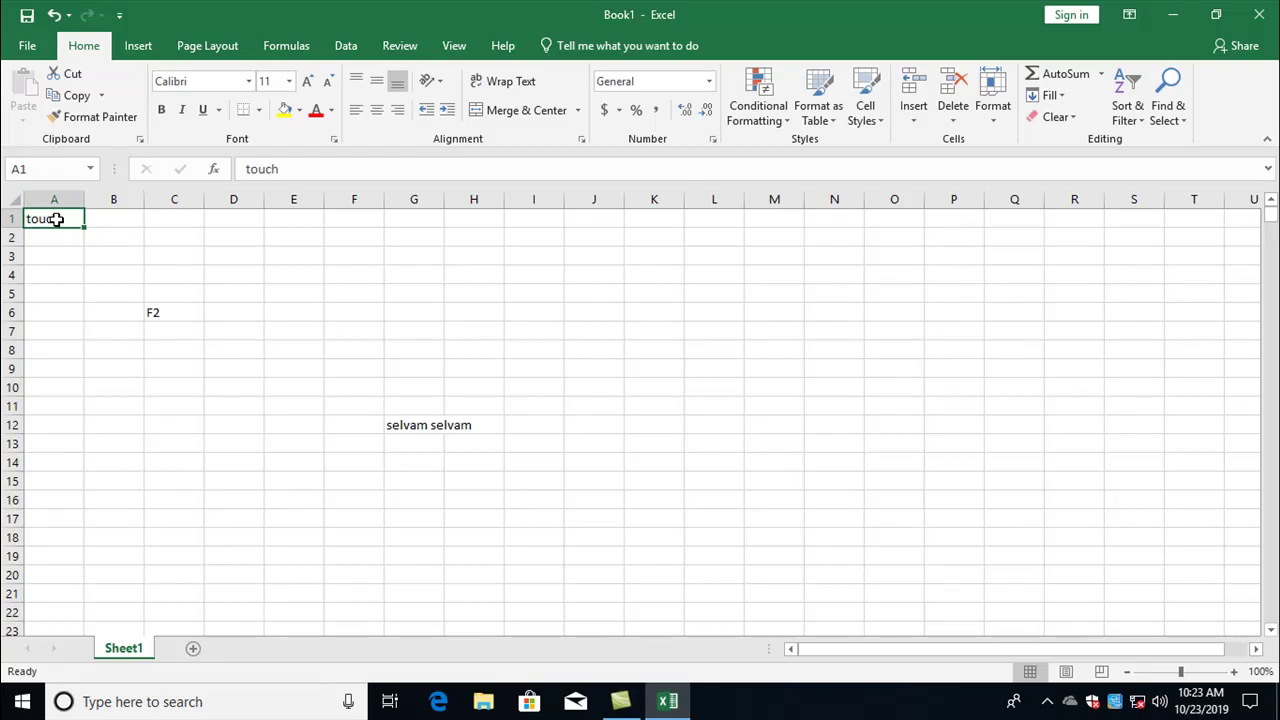
key(F2)
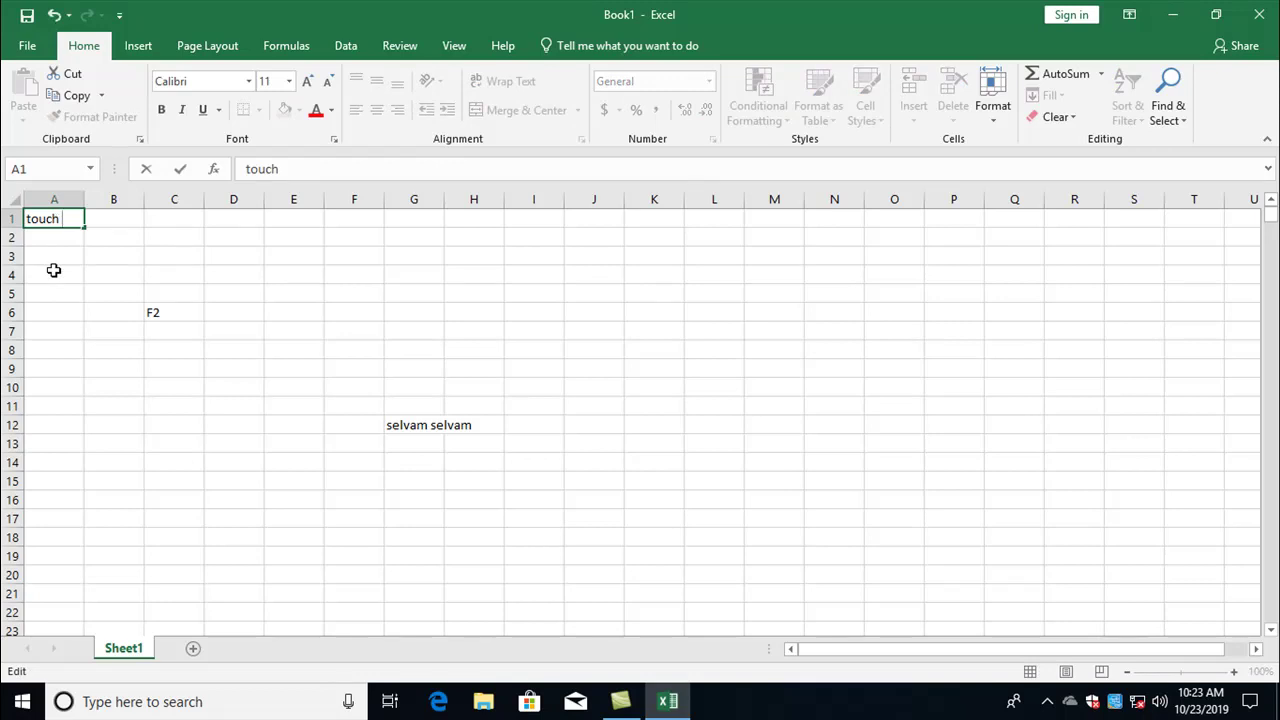
click(54, 270)
click(68, 220)
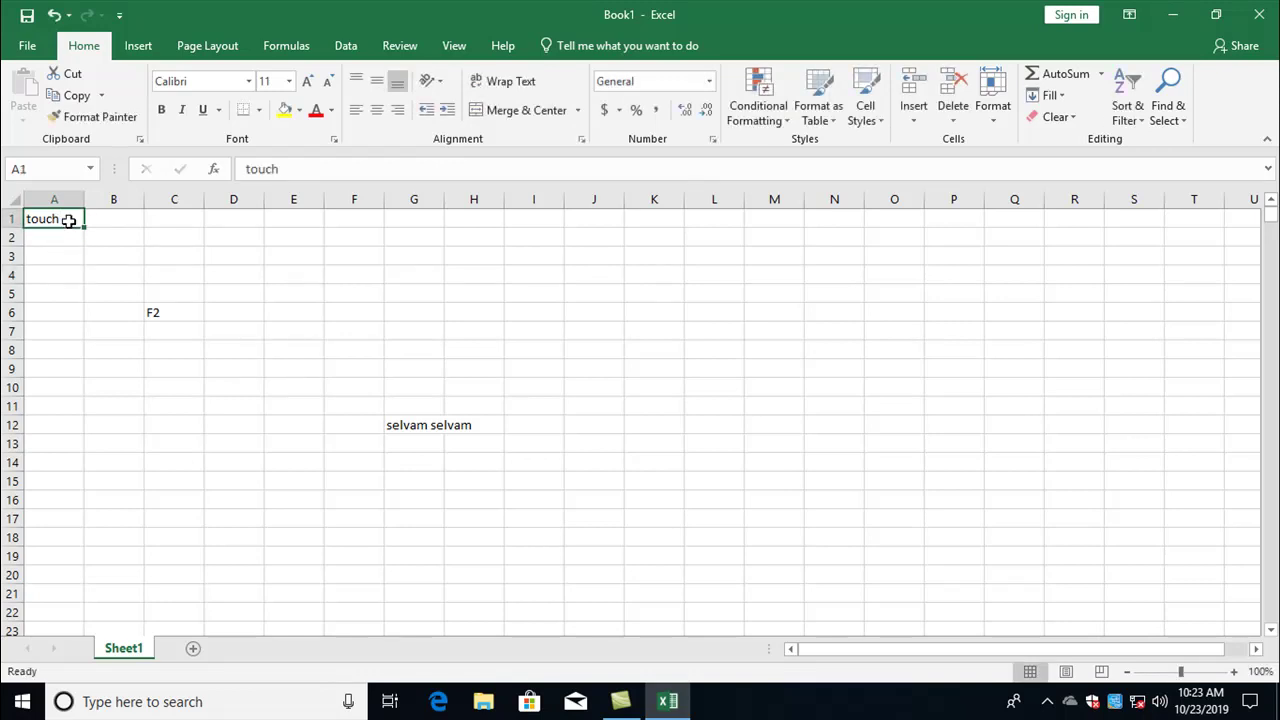
key(F2)
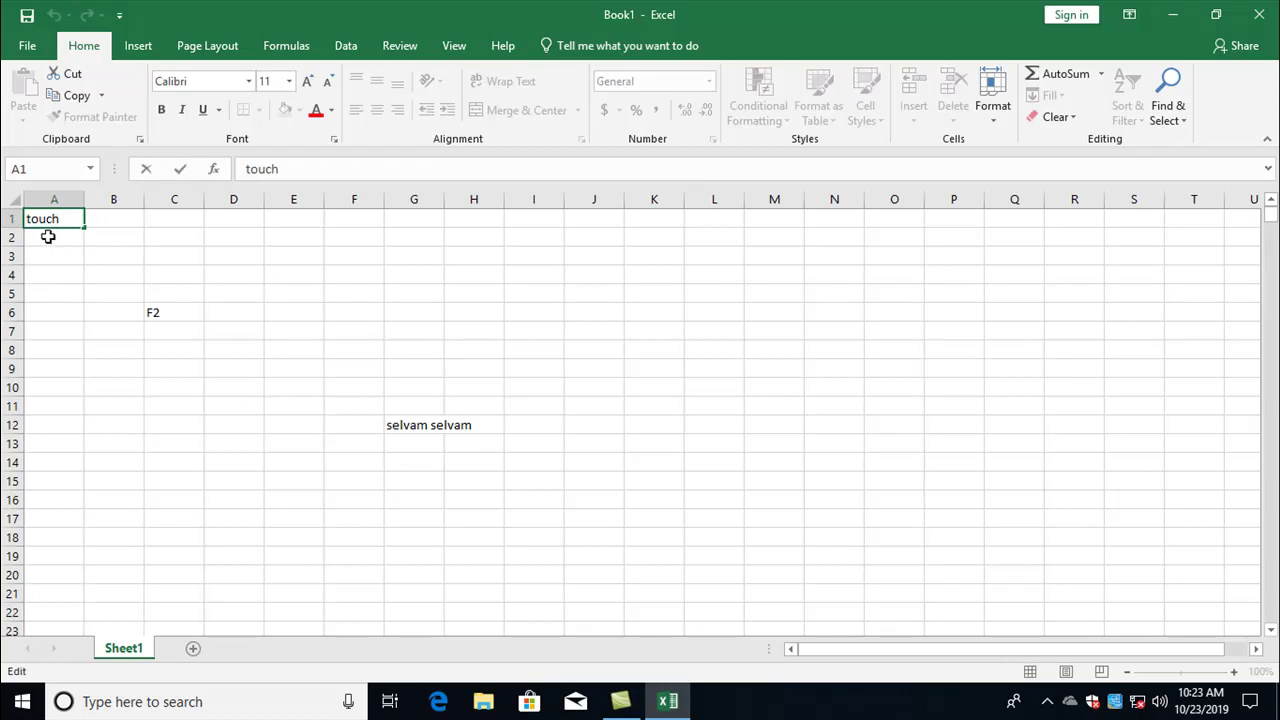
click(48, 236)
drag(49, 218, 535, 459)
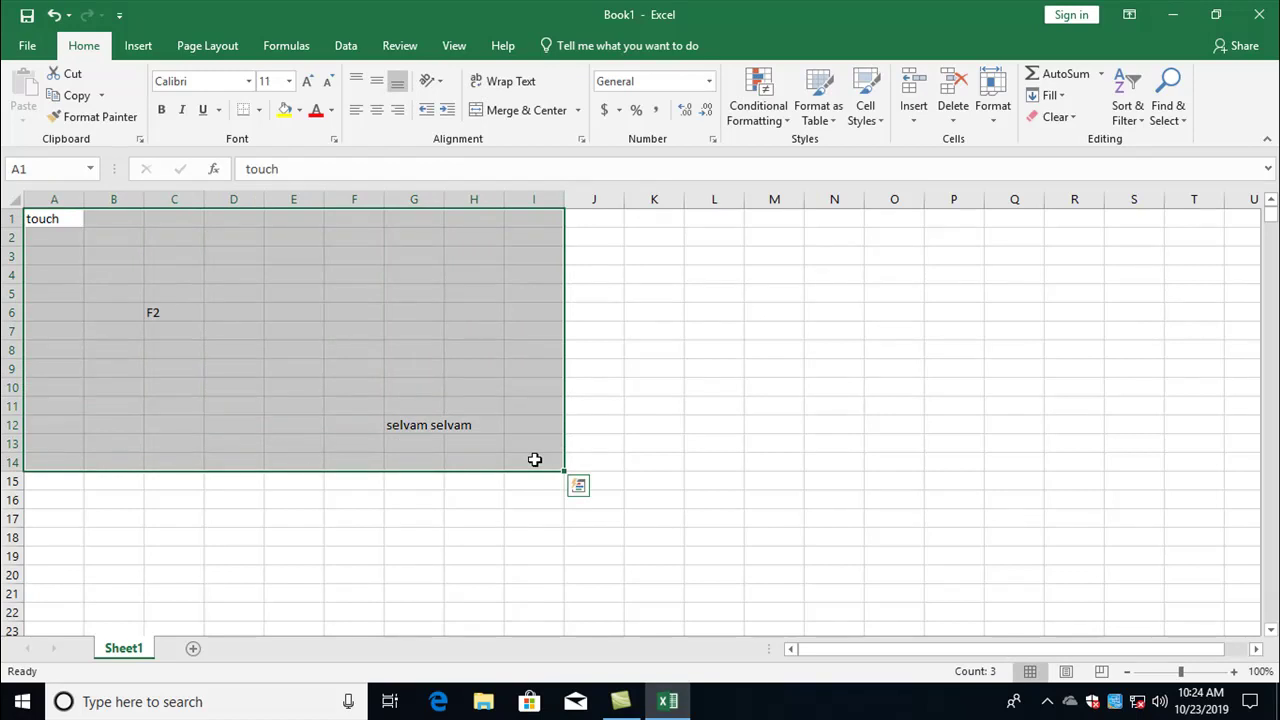
key(Delete)
click(149, 298)
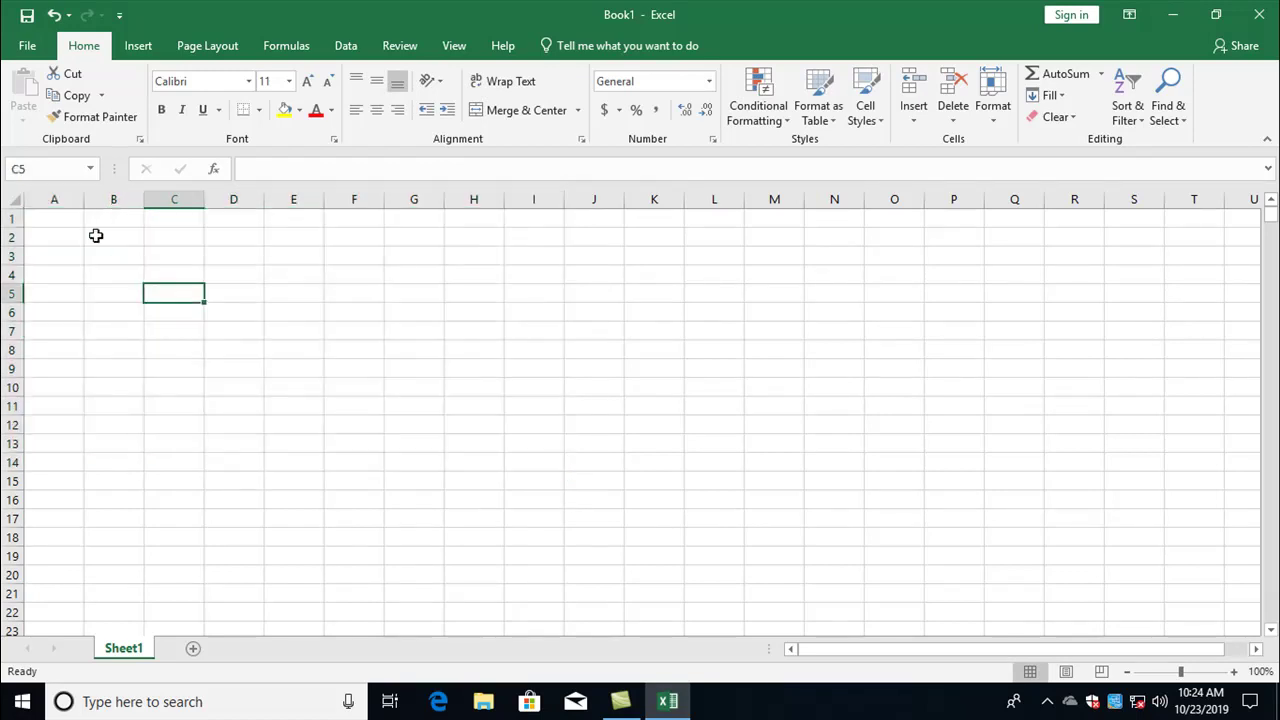
- Type the headings S.No, Name and TAMIL into cells A1:C1
click(64, 226)
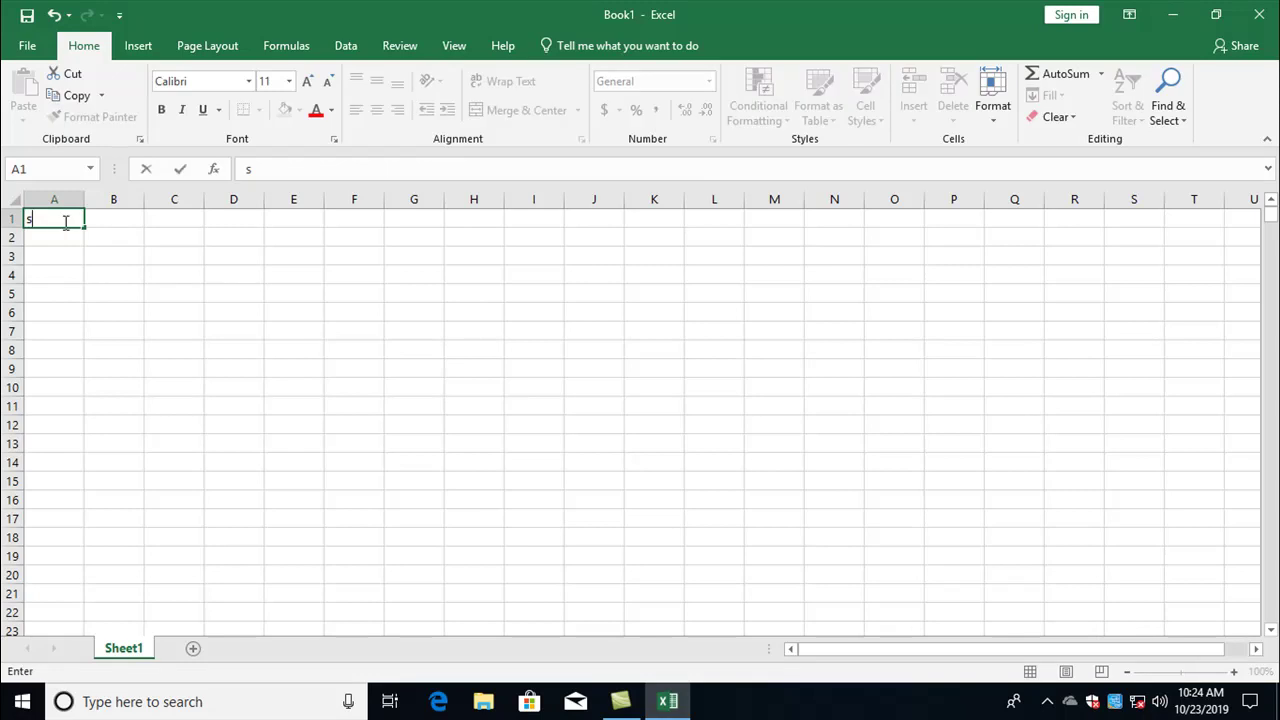
text(S.No)
key(Tab)
text(Name)
key(Tab)
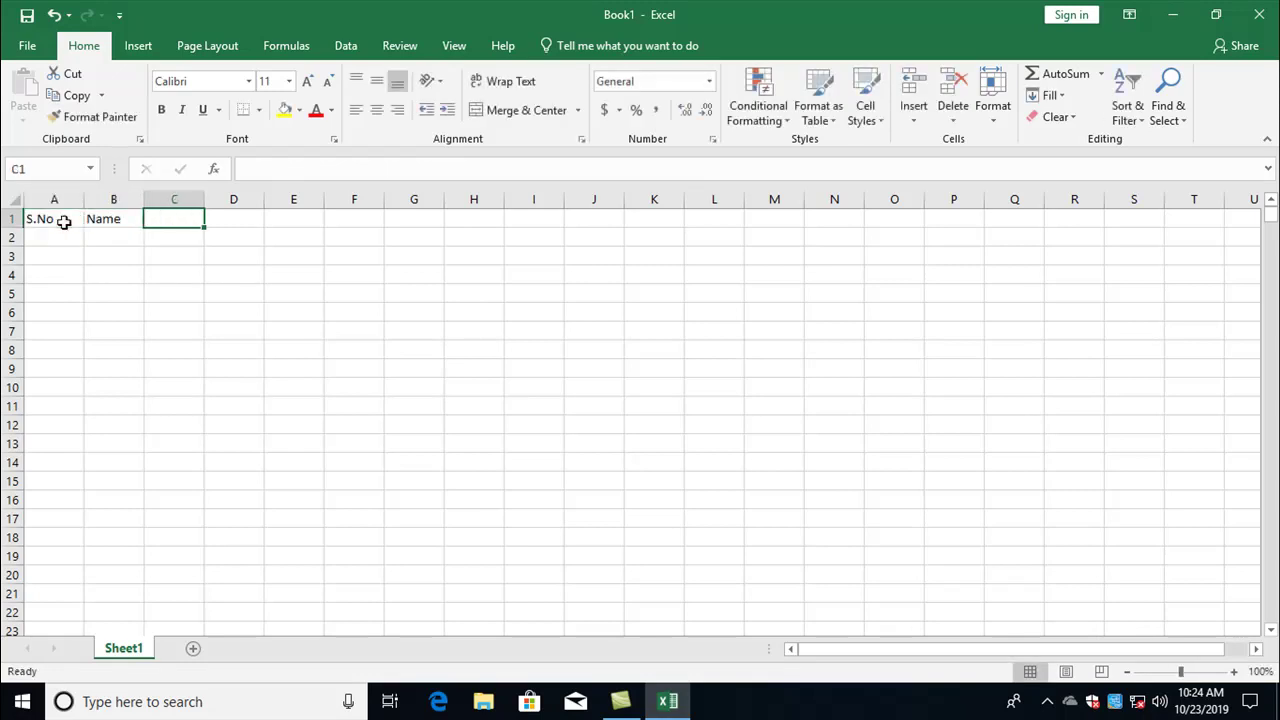
text(Mark1)
key(BackSpace)
key(BackSpace)
key(BackSpace)
- Complete the header row with ENGLISH, MATHS, SCIENCE and TOTAL in D1:G1
key(BackSpace)
key(BackSpace)
text(TAMIL)
key(Tab)
text(en)
key(BackSpace)
key(BackSpace)
text(en)
key(BackSpace)
key(BackSpace)
text(ENGLIS)
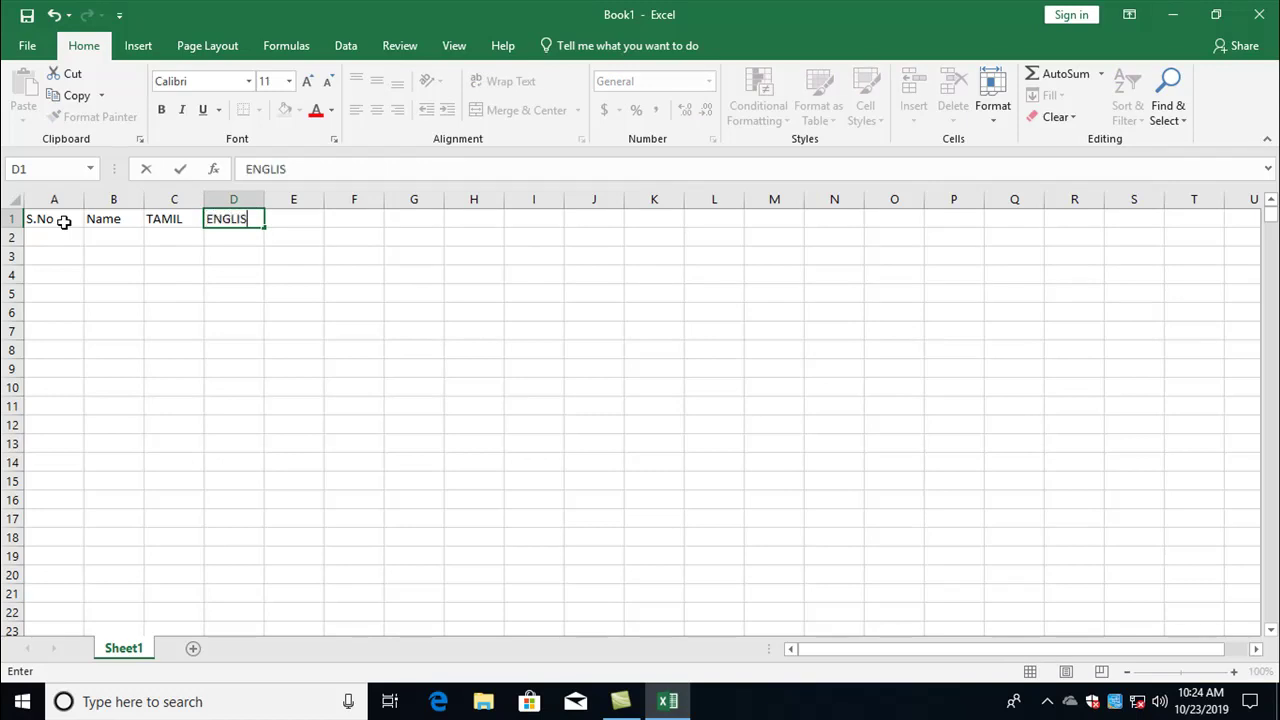
text(H)
key(Tab)
text(MATHS)
key(Tab)
text(SCIENCE)
key(Tab)
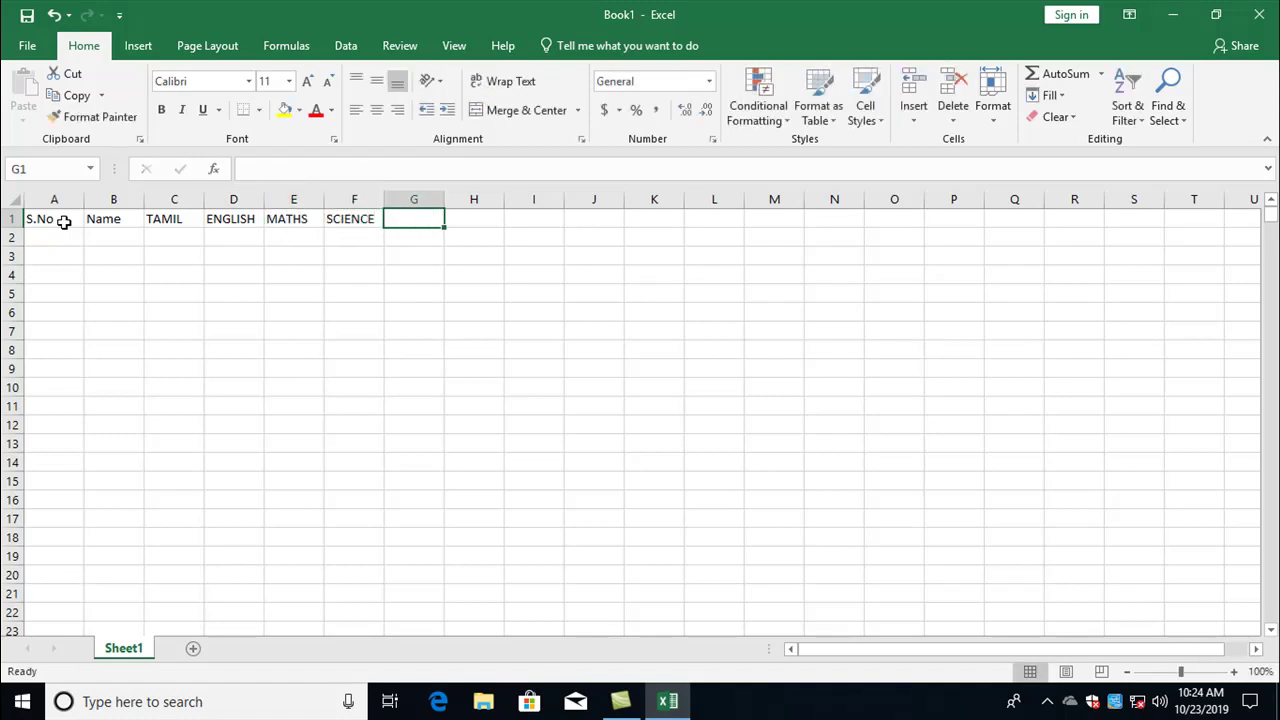
text(S)
key(BackSpace)
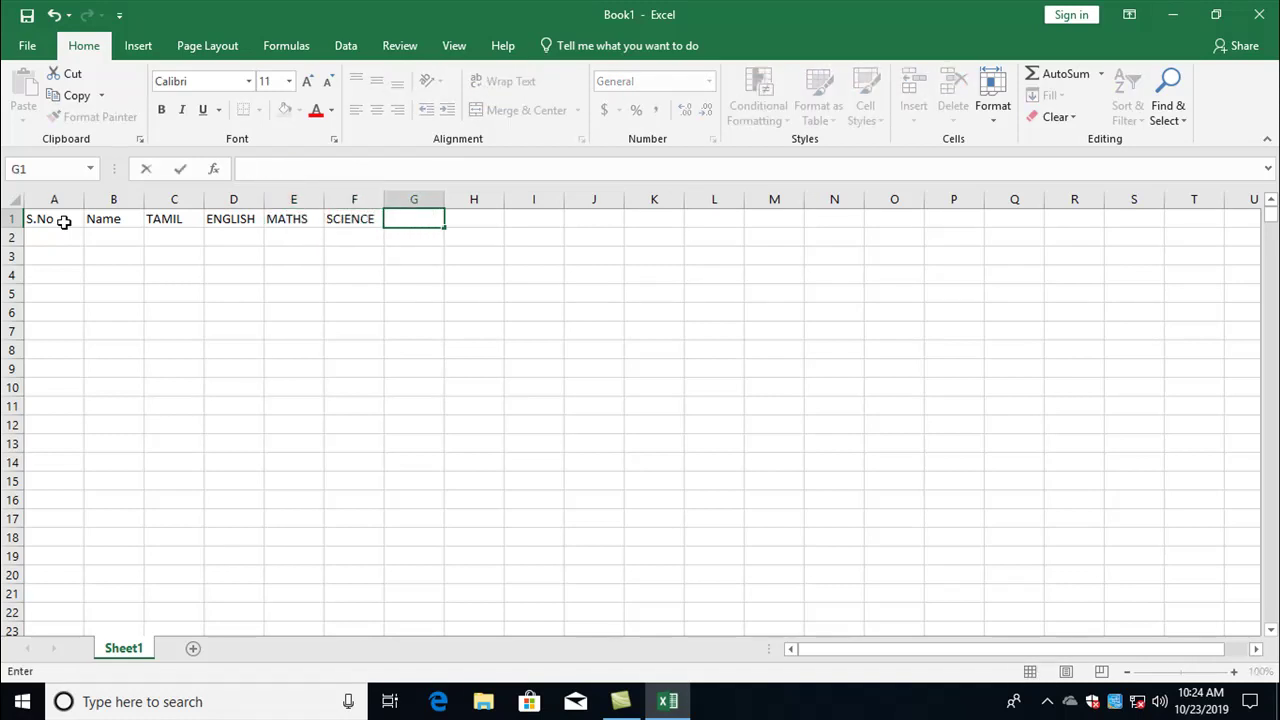
text(TOTAL)
key(Return)
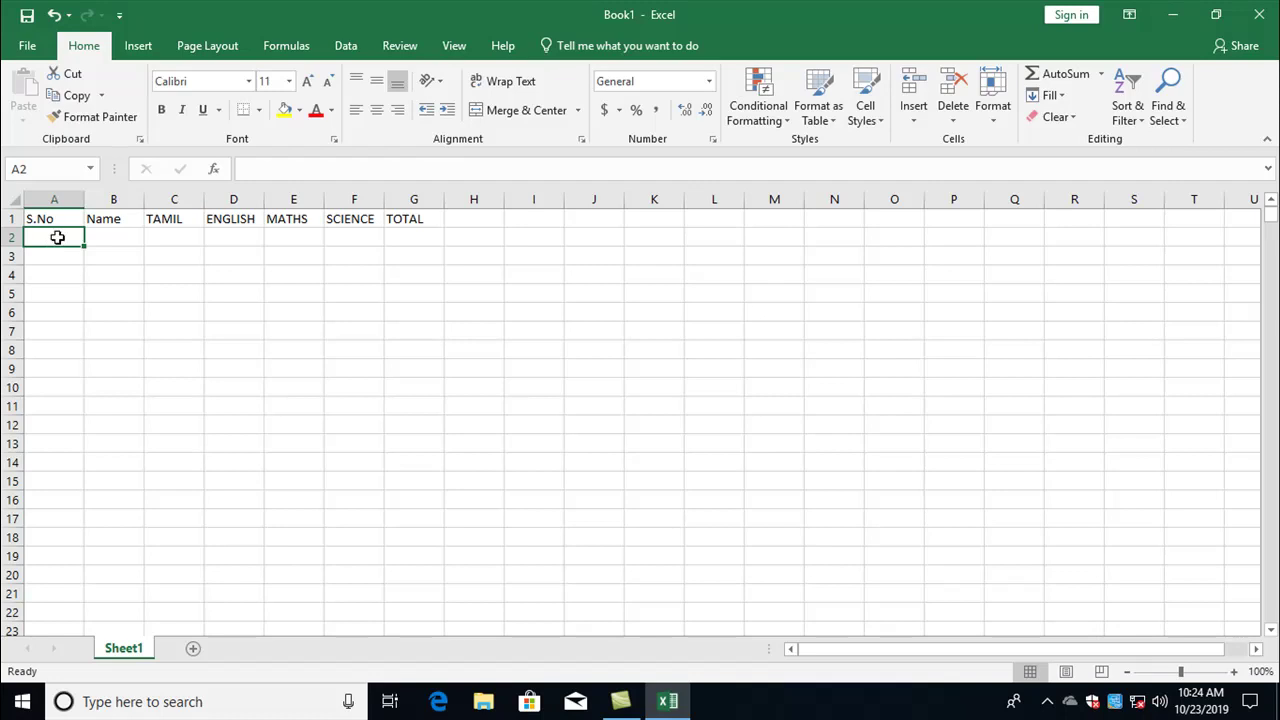
- Enter serial number 1 in A2 and the student's name in B2
click(96, 230)
click(59, 231)
text(1)
click(90, 241)
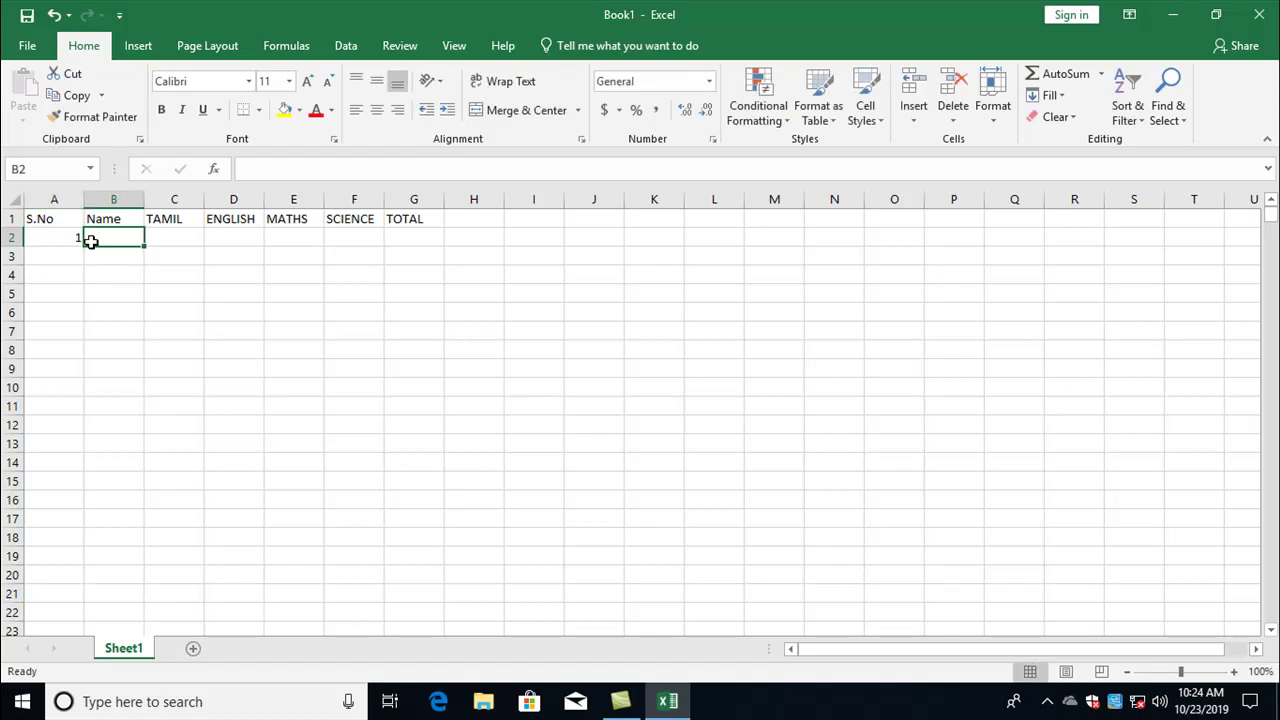
text(Mr. X)
key(Tab)
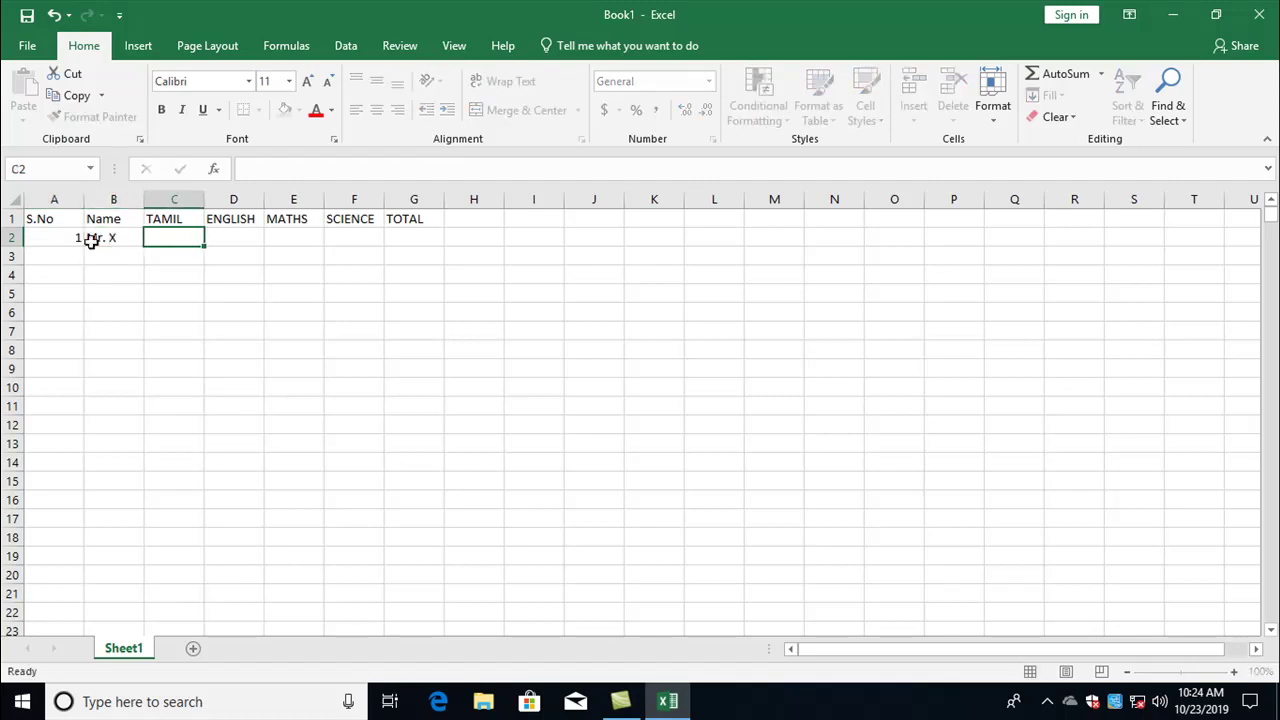
- Enter the marks 90, 60, 90 and 80 across C2:F2
text(90)
key(Tab)
text(6)
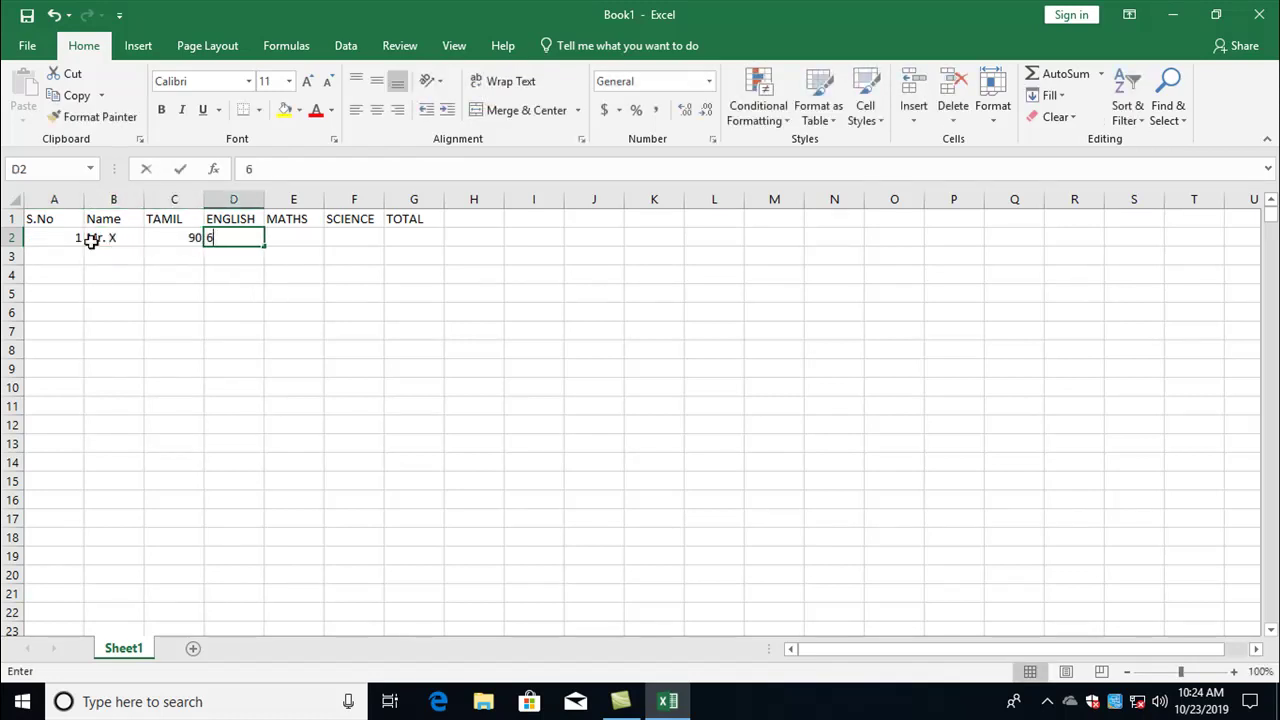
text(0)
key(Tab)
text(90)
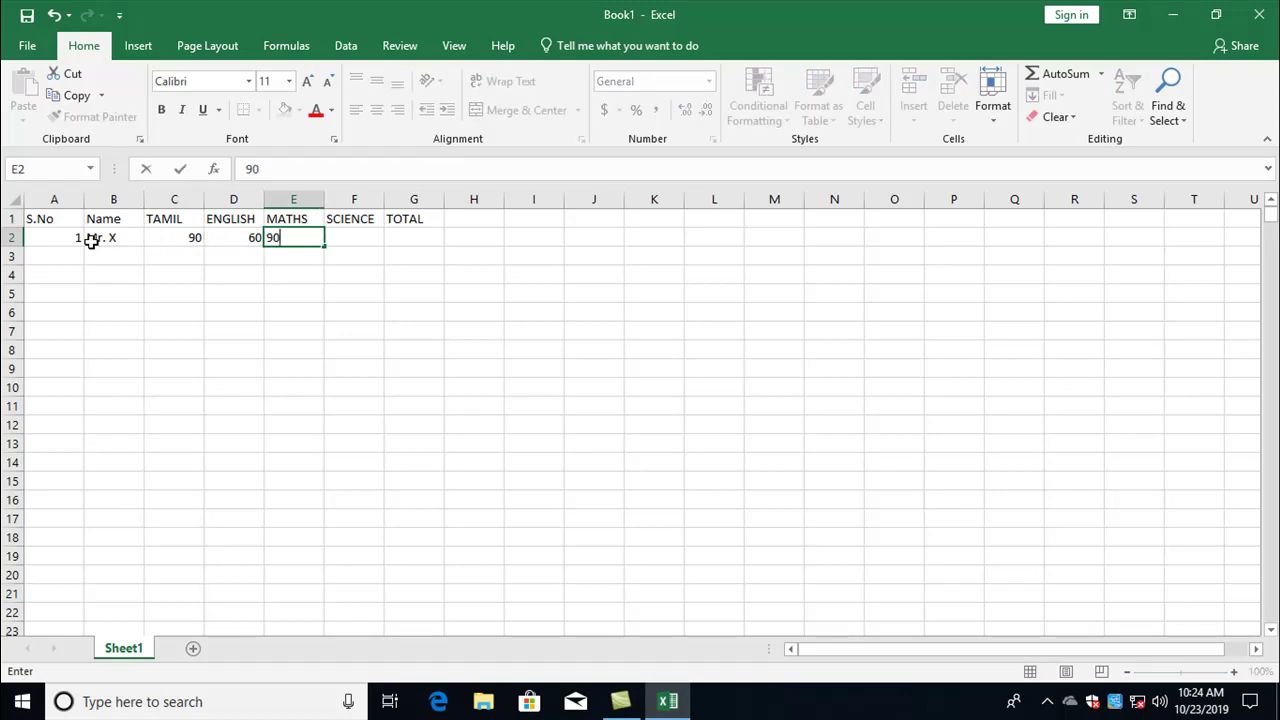
key(Tab)
text(80)
key(Tab)
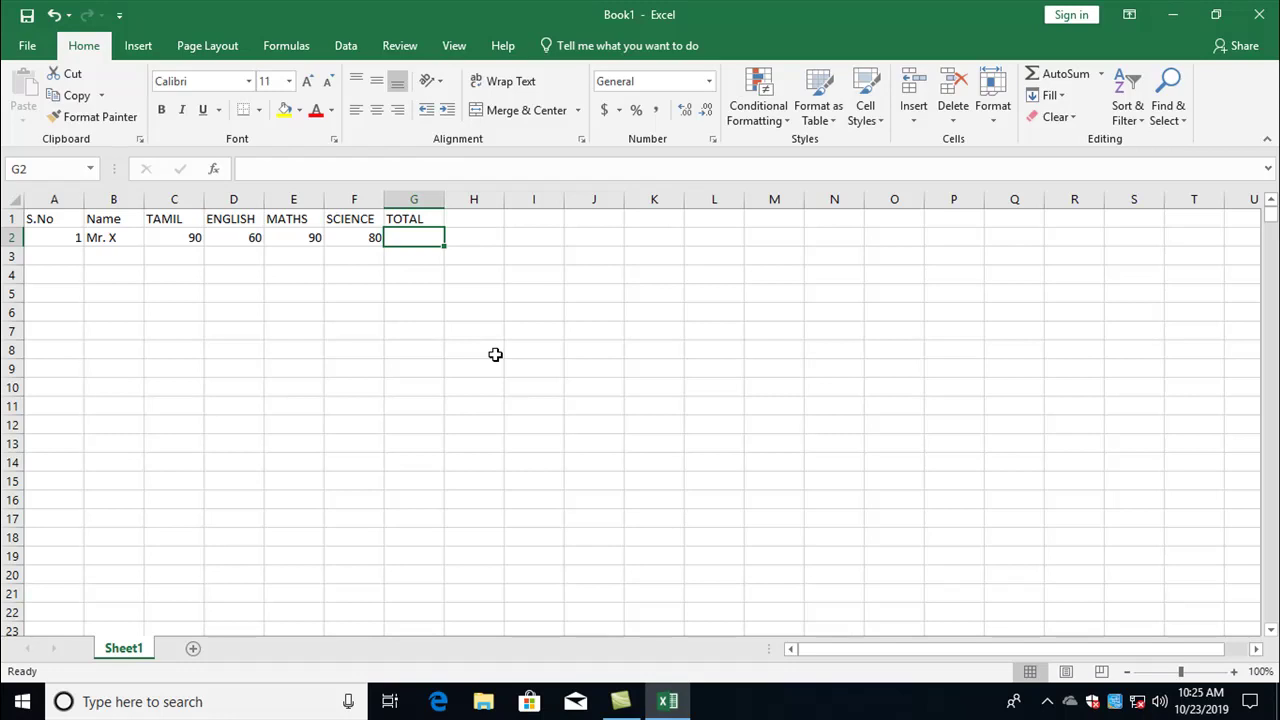
- Enter 90+60+90+80 in the TOTAL cell G2 without an equals sign
text(=)
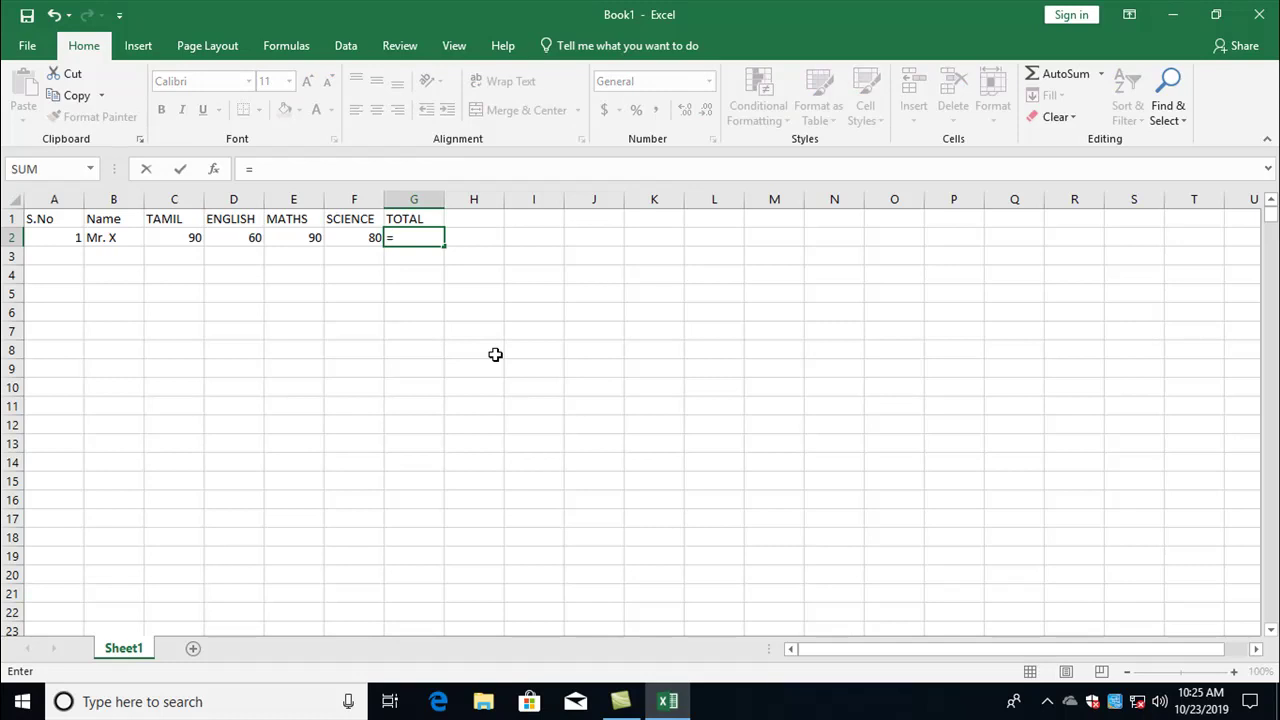
key(BackSpace)
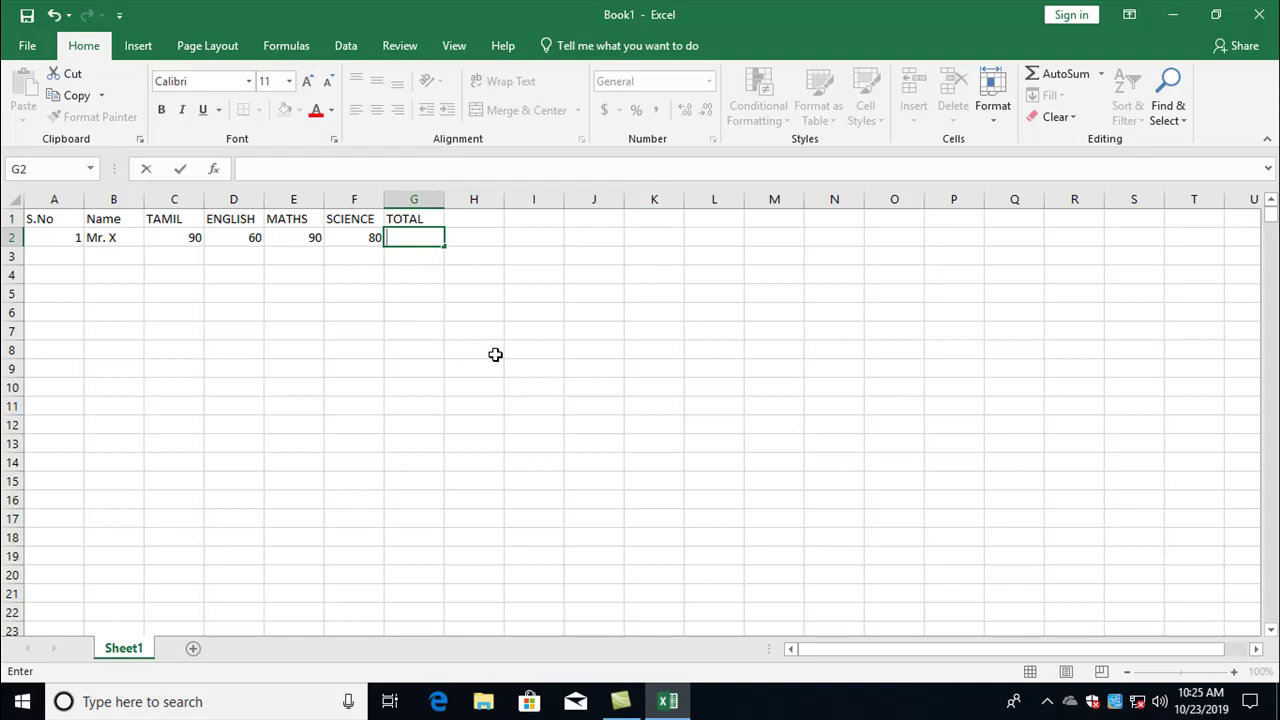
text(90)
text(+60)
text(+)
text(90)
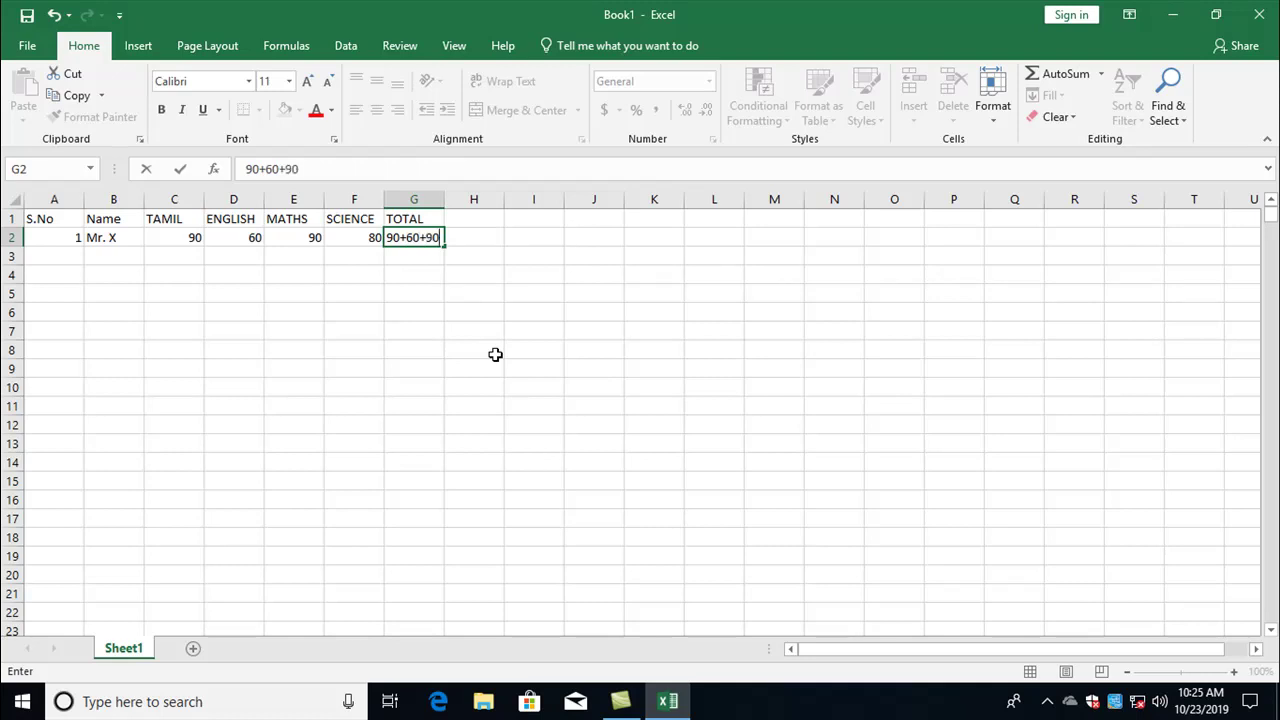
text(+80)
key(Return)
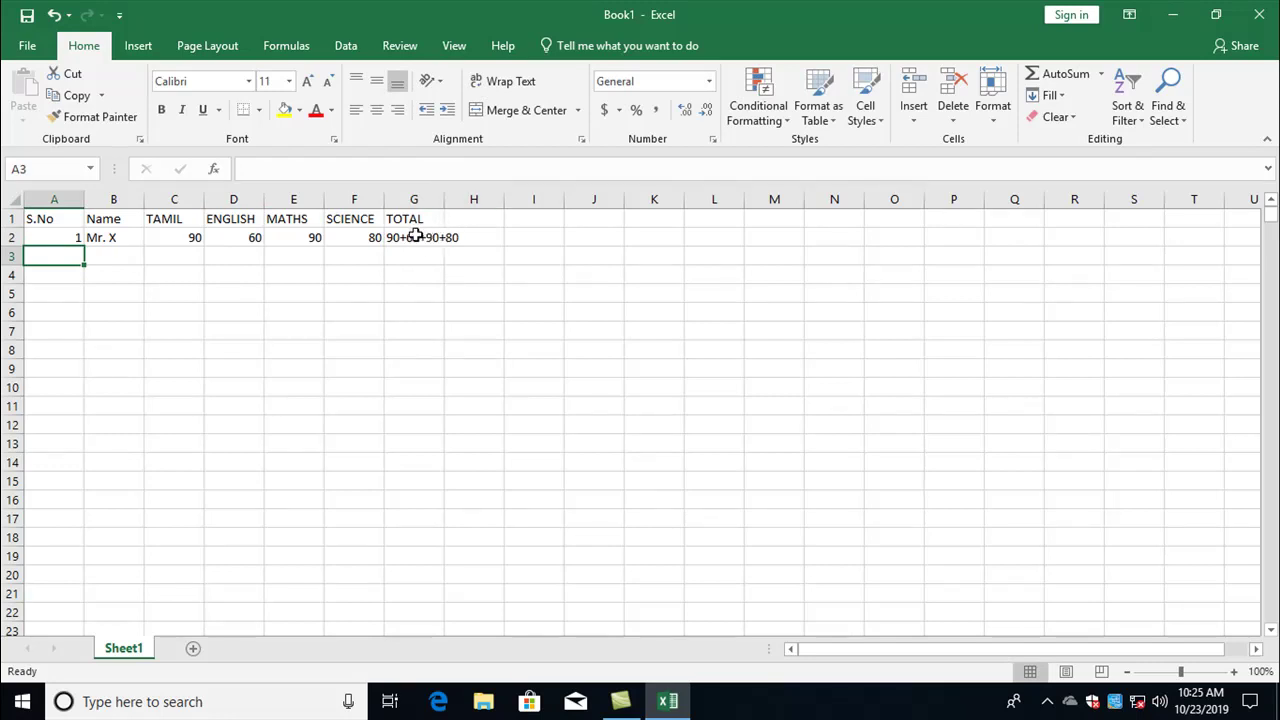
- Add a leading = to G2 so it computes =90+60+90+80 and shows 320
double_click(391, 237)
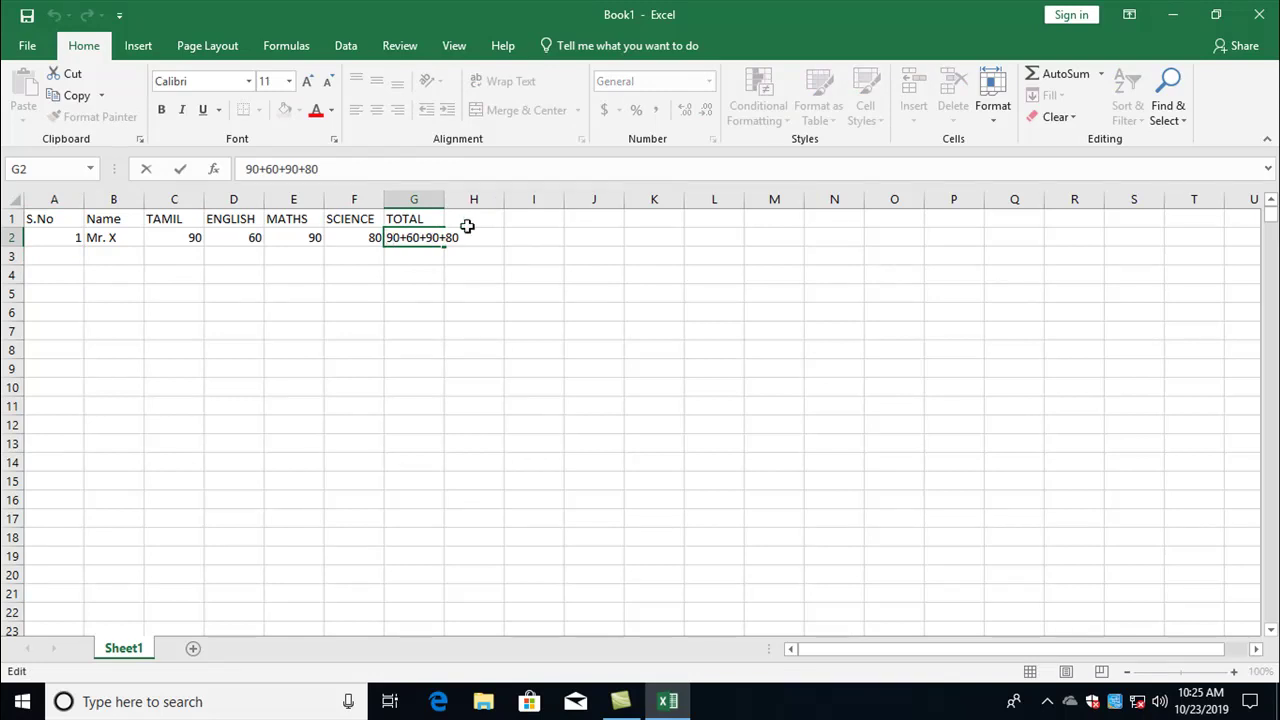
text(=)
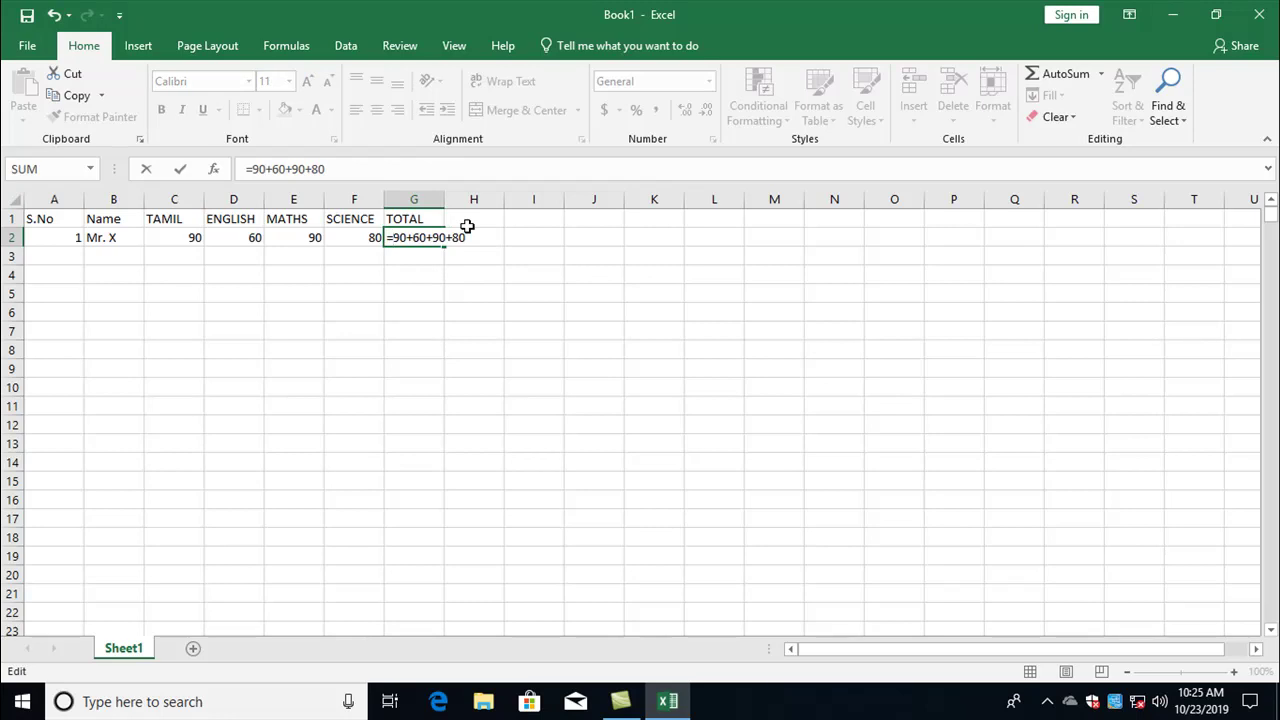
key(Return)
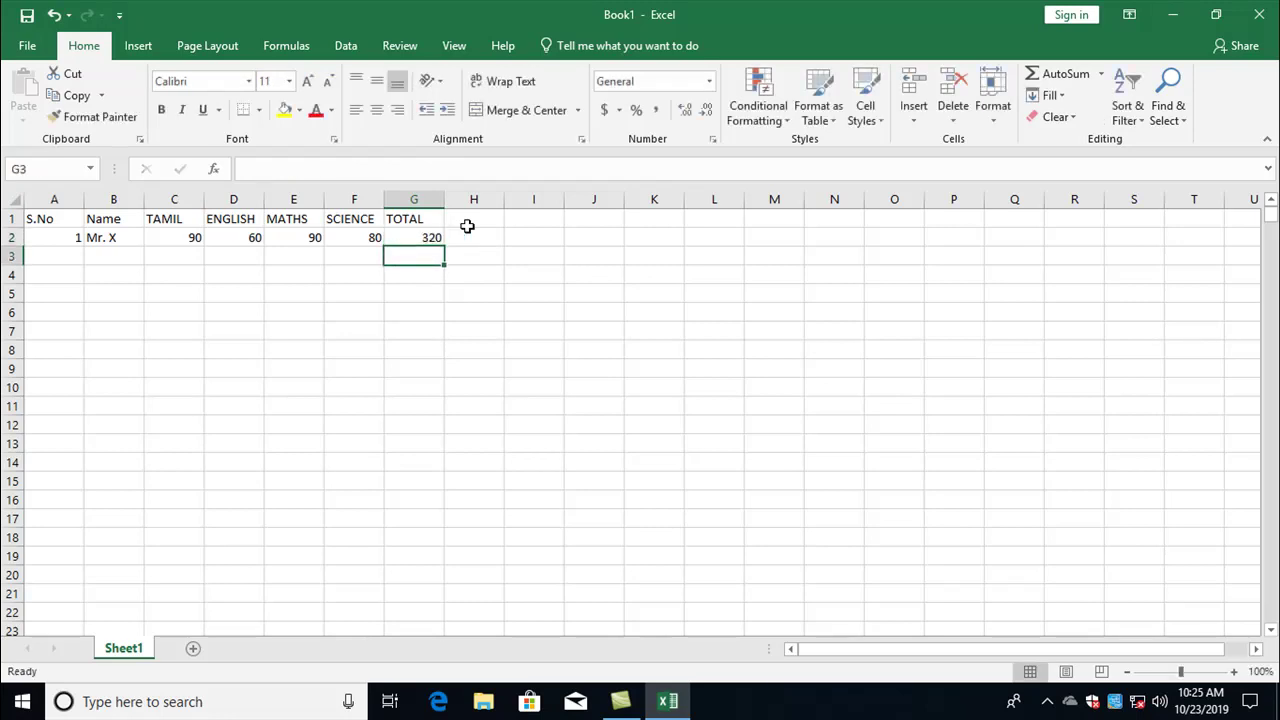
key(Up)
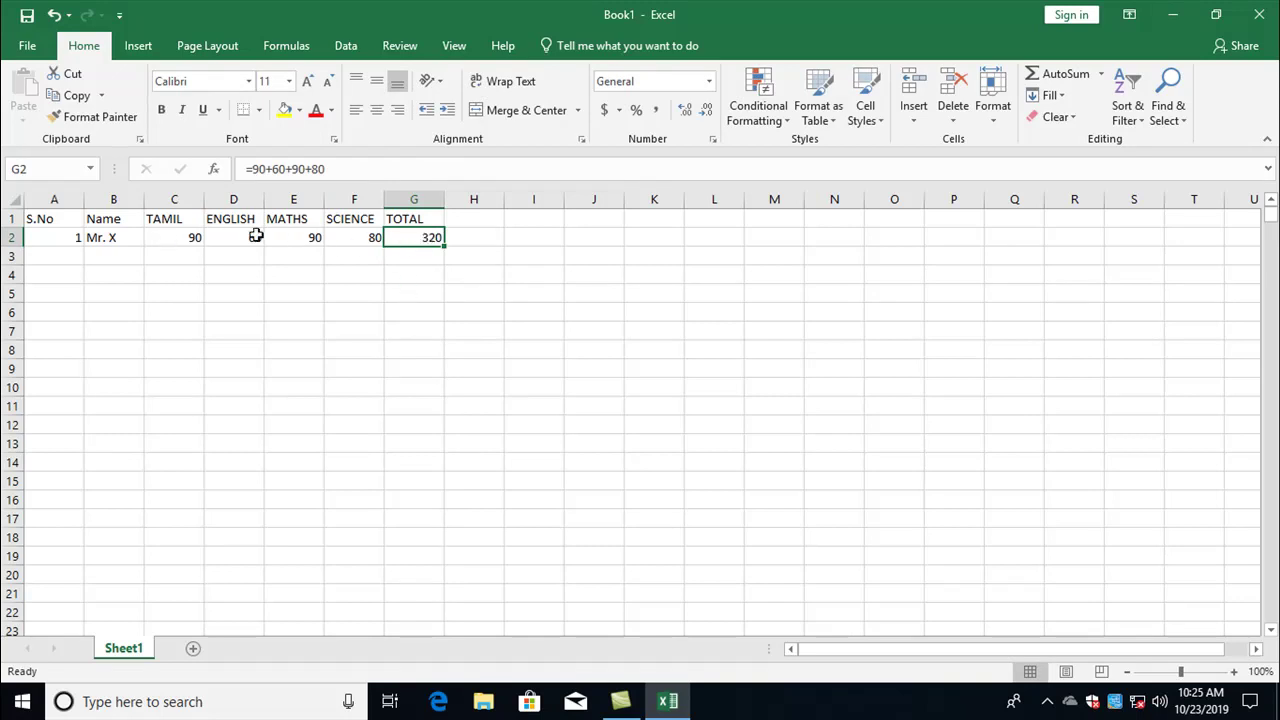
click(168, 237)
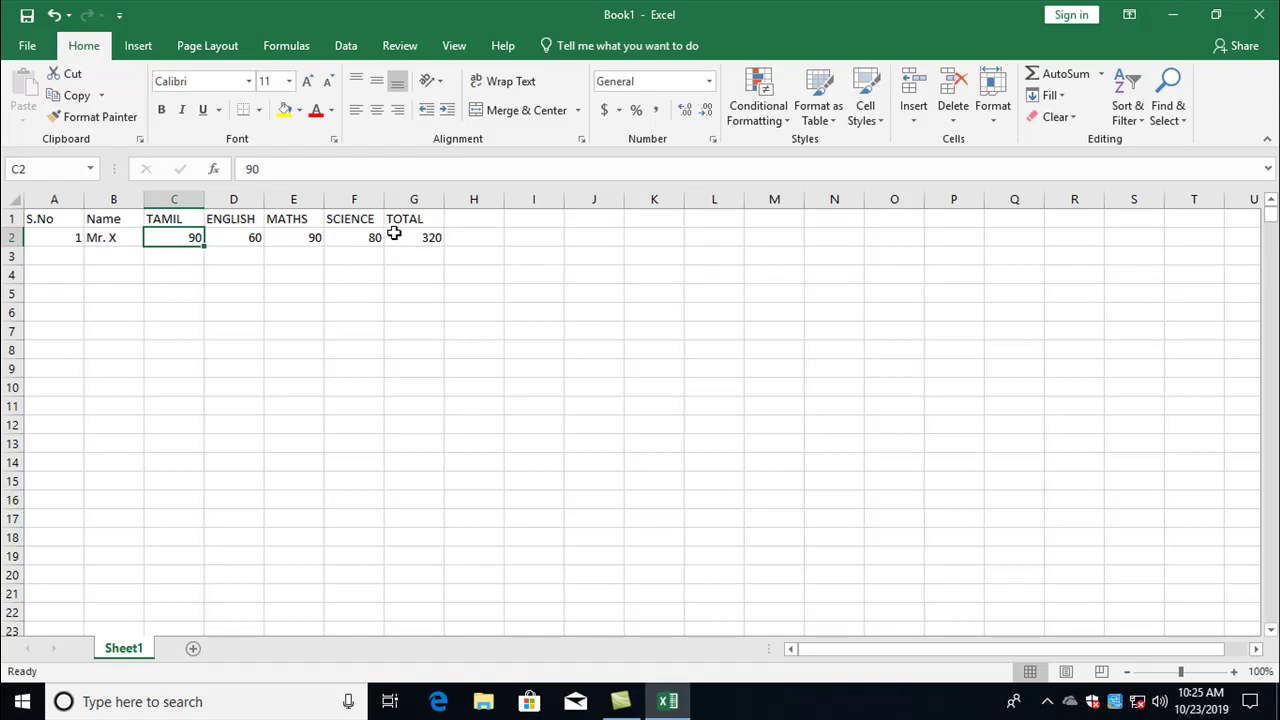
text(80)
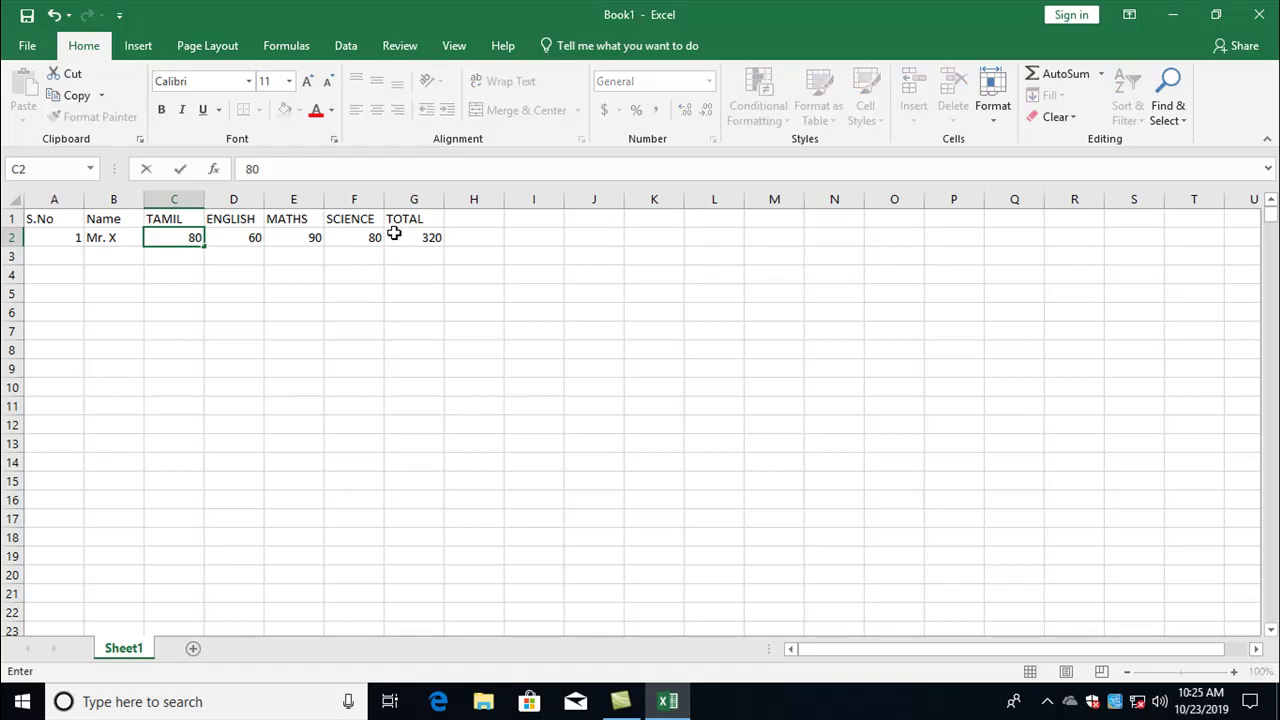
key(Return)
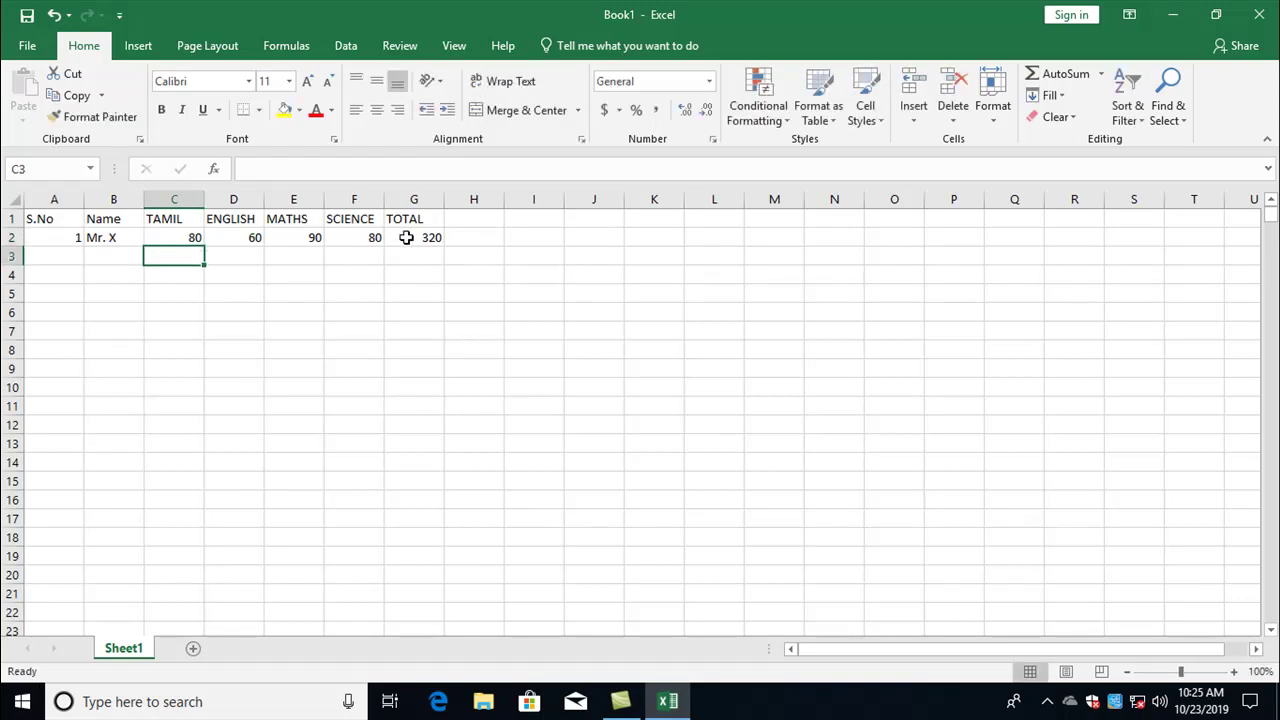
click(406, 237)
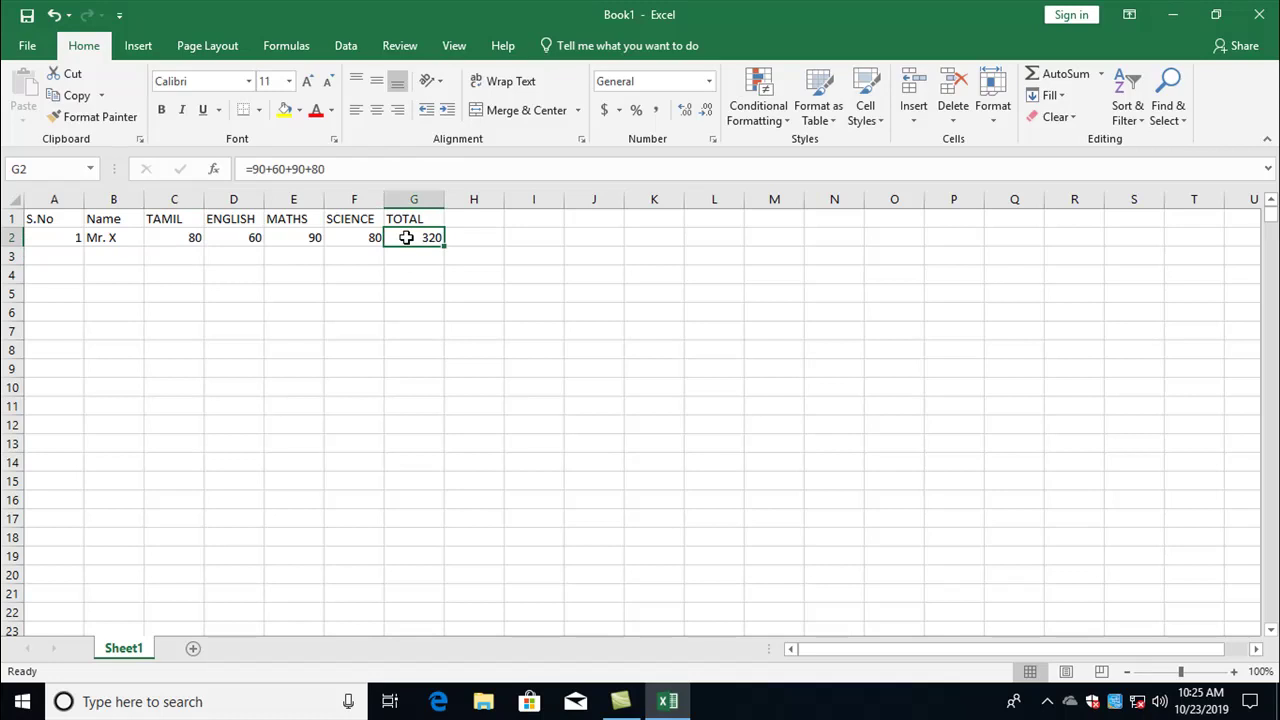
click(162, 238)
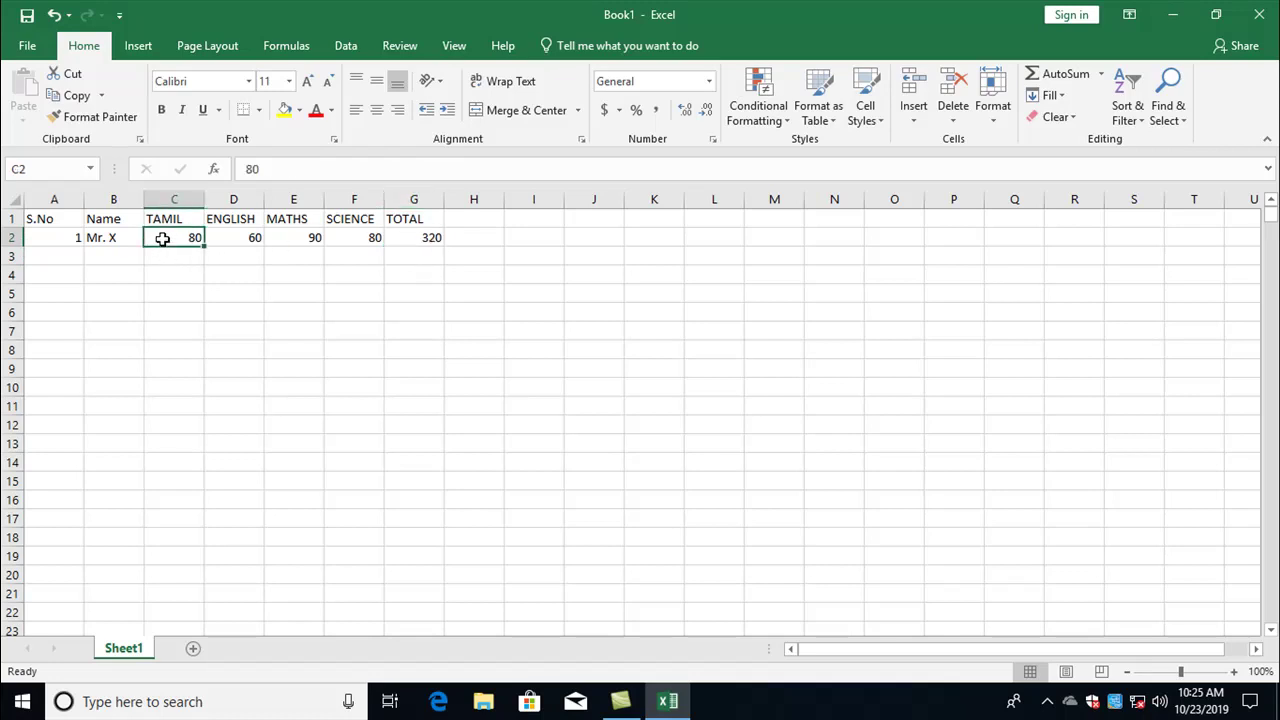
click(436, 237)
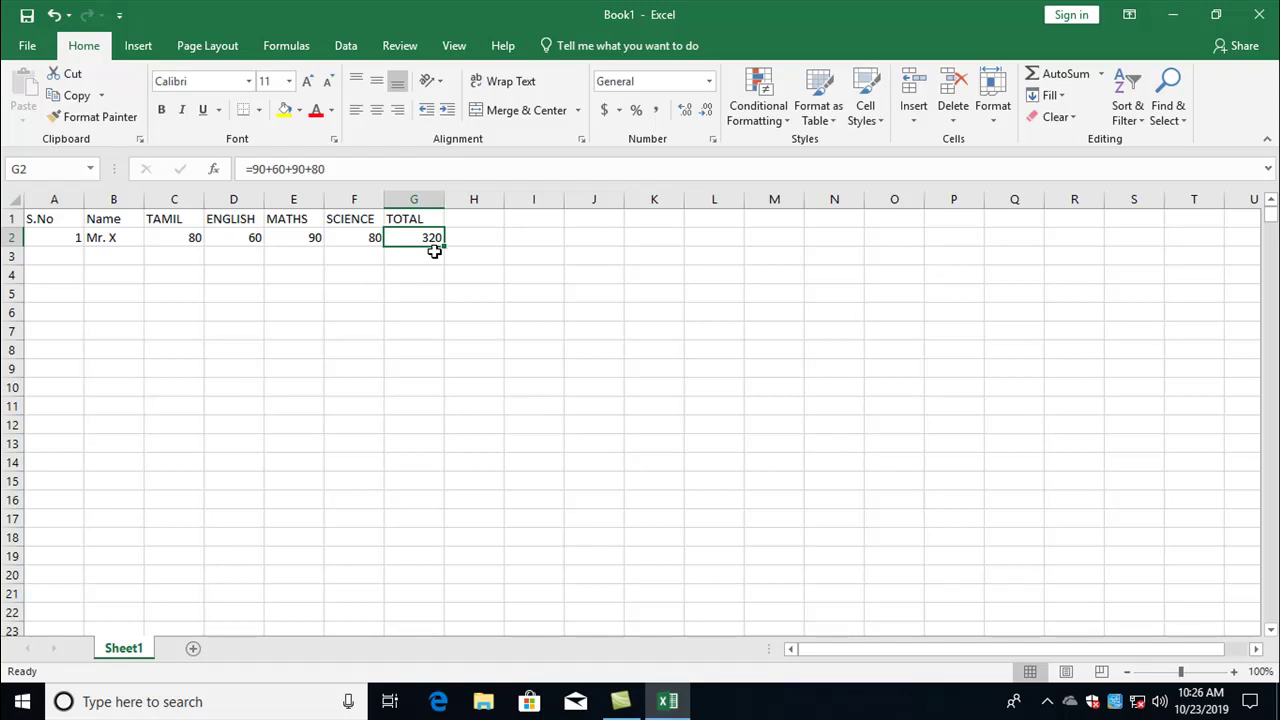
- Replace the G2 total with the cell-reference formula =c2+d2+e2+f2
text(=)
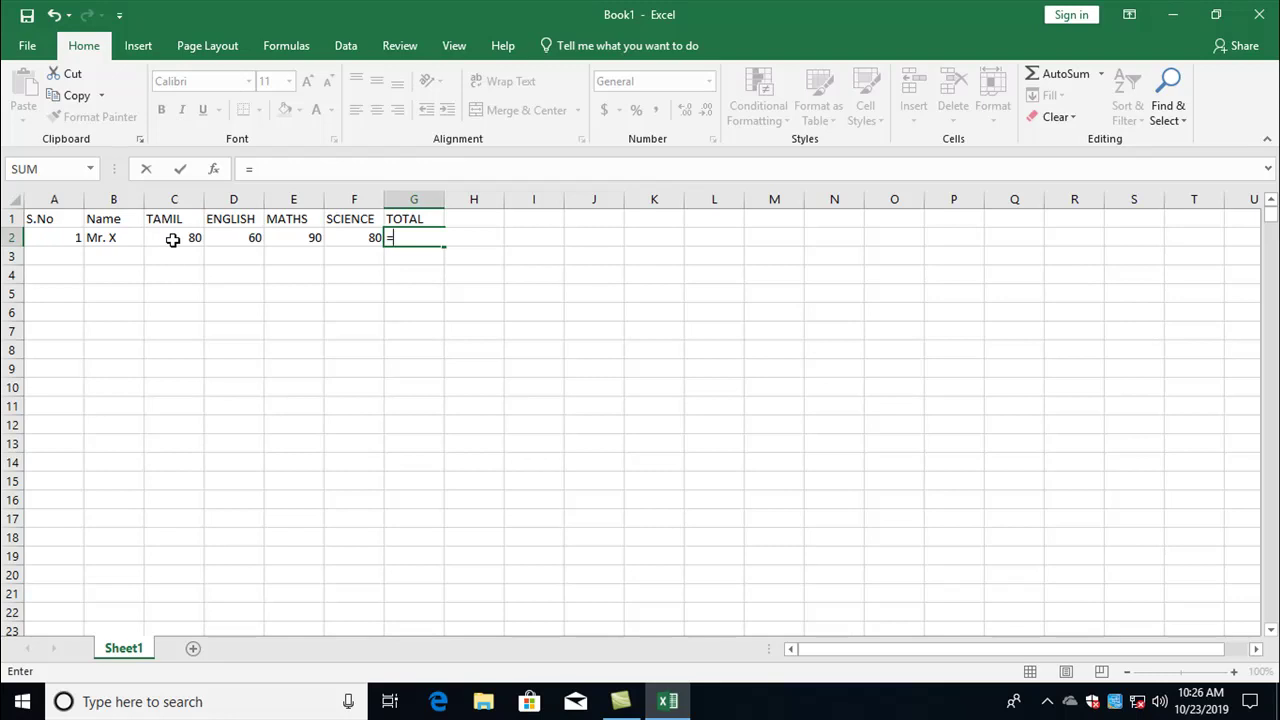
text(c2)
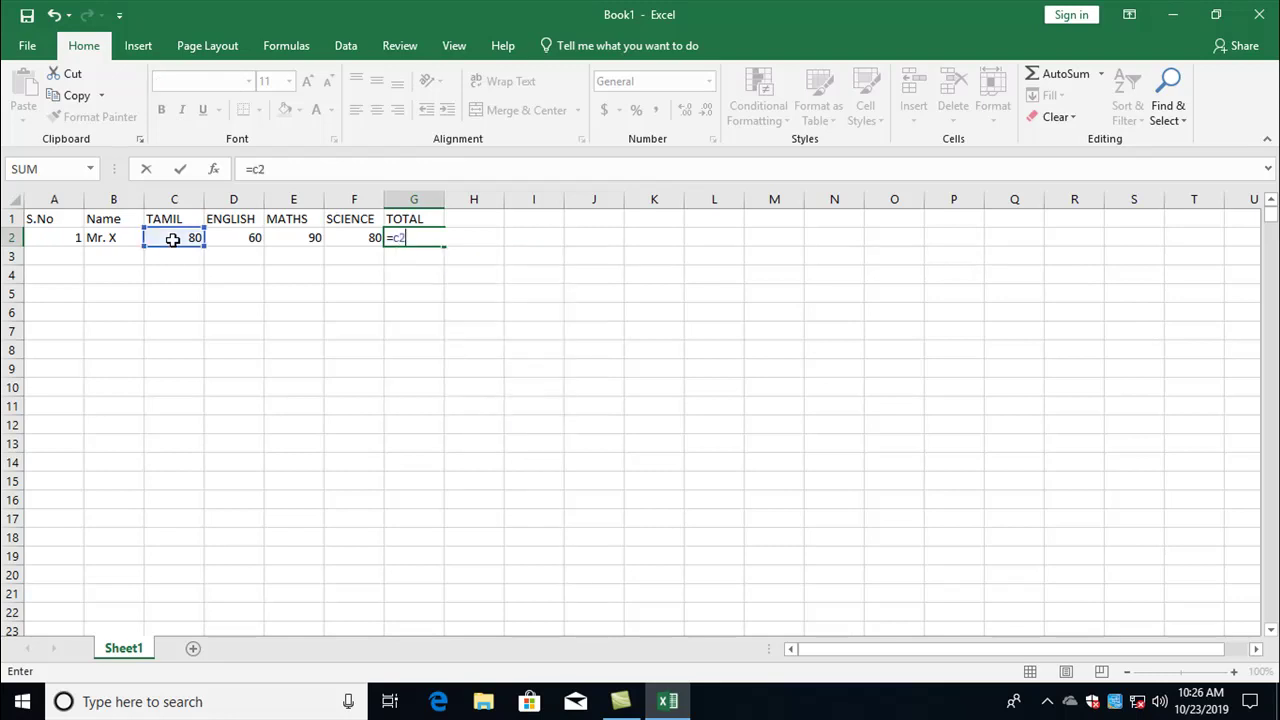
text(+d)
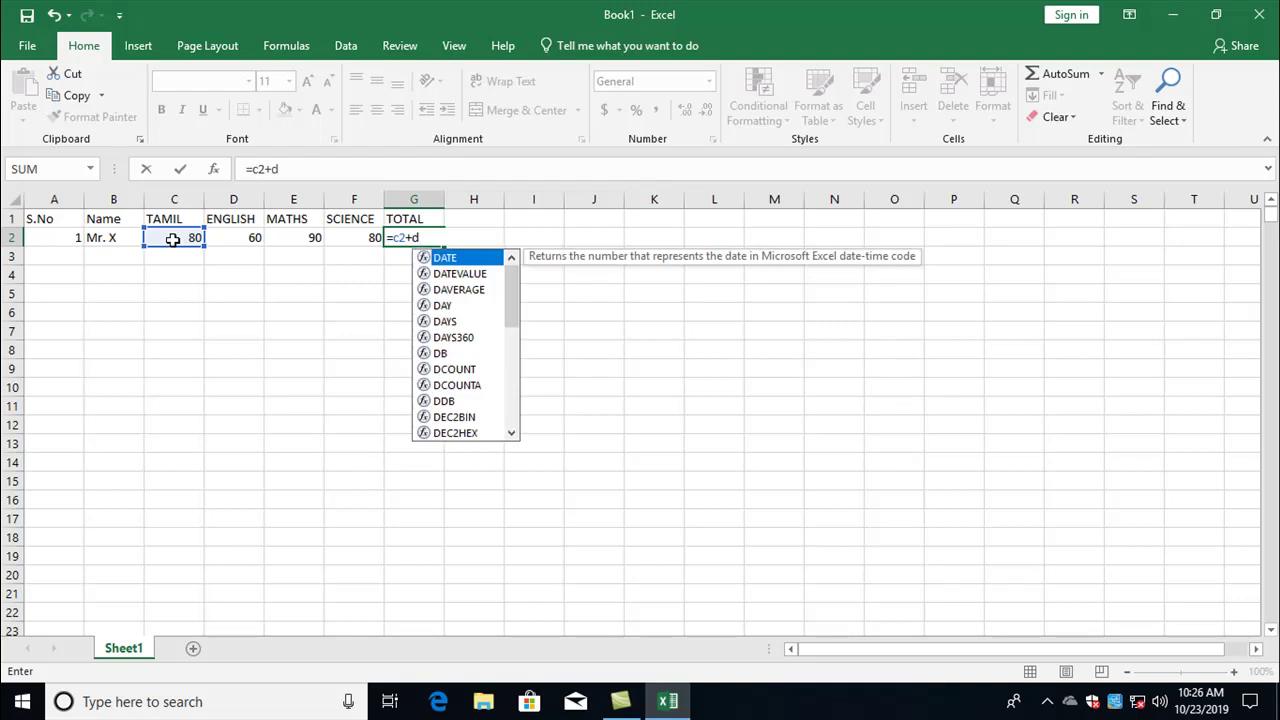
text(2+)
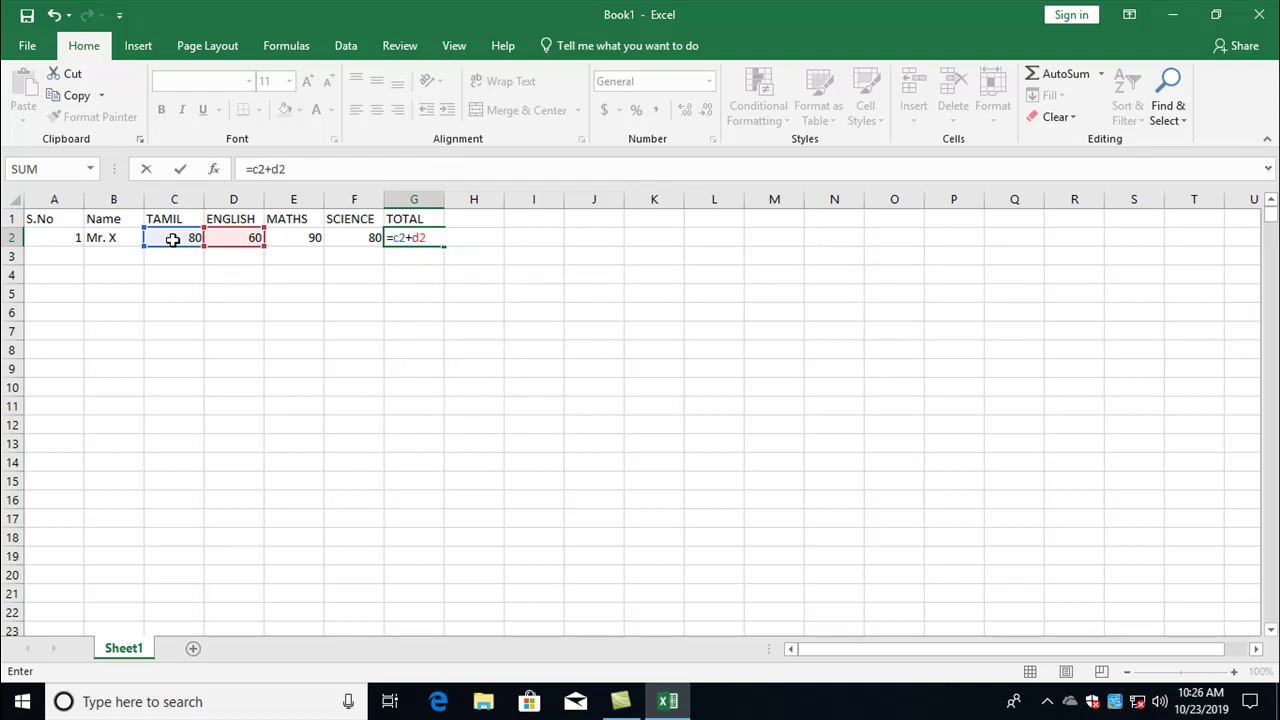
text(e2+f2)
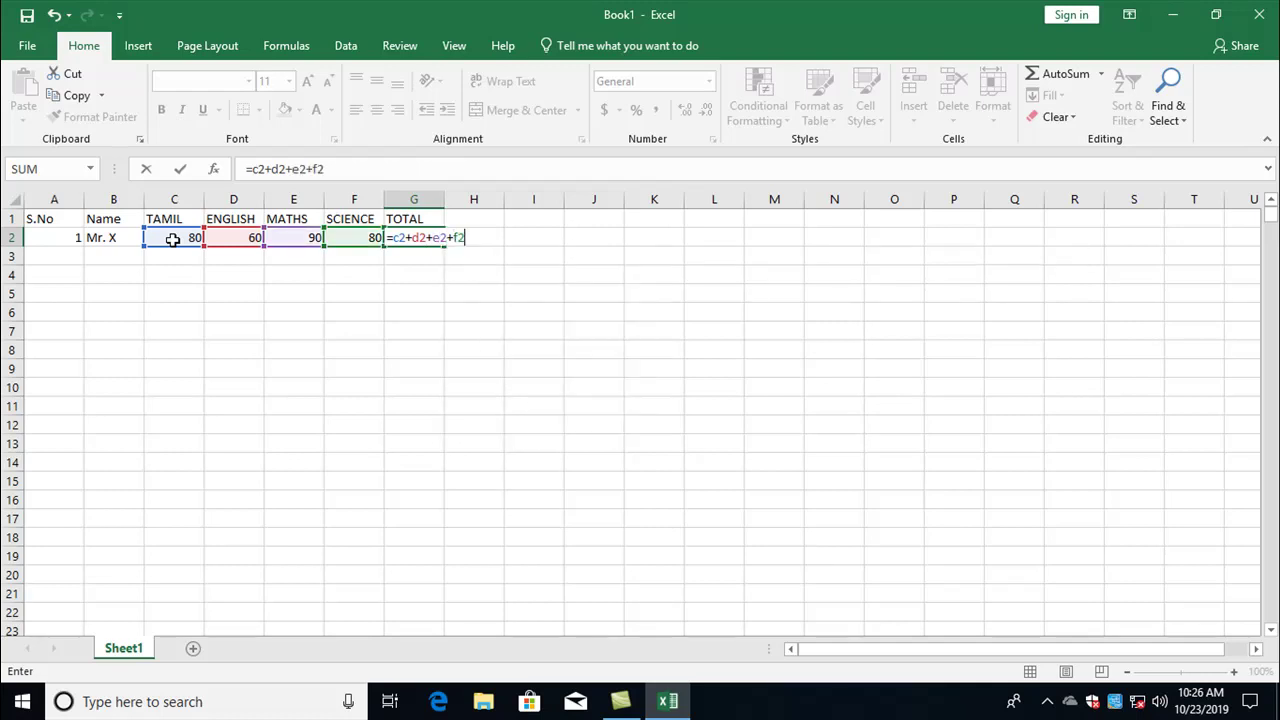
key(Return)
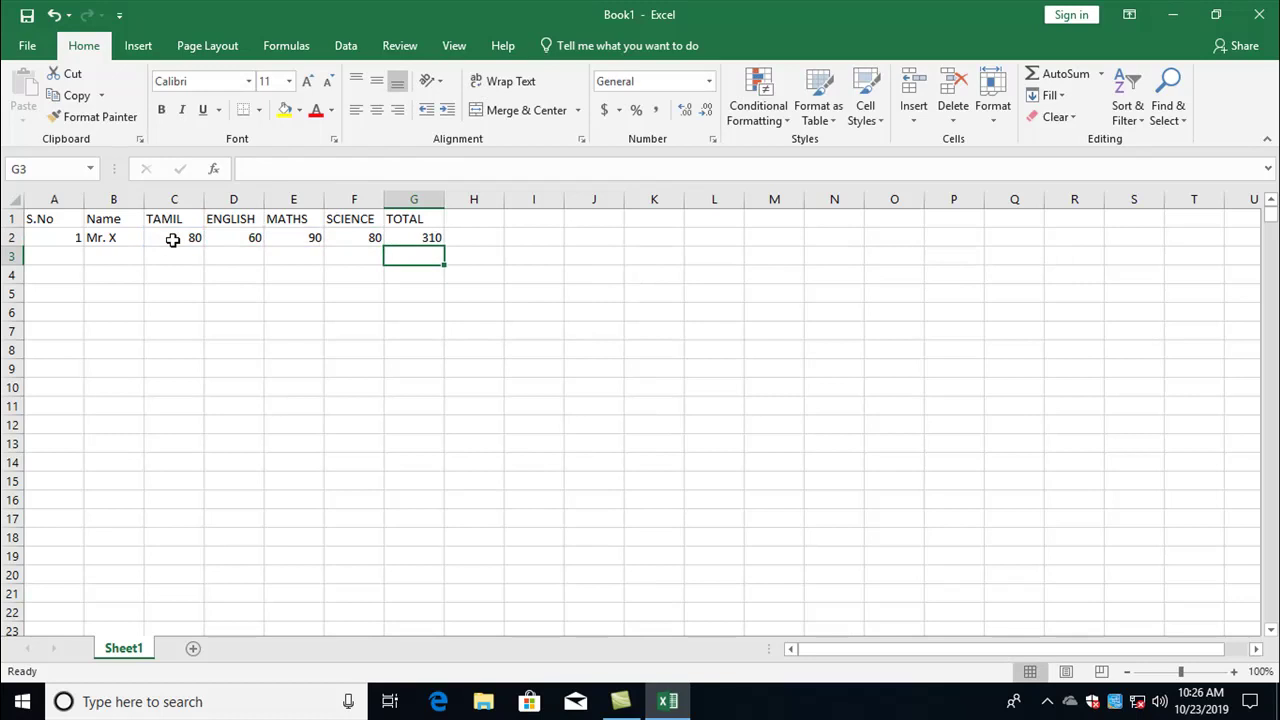
- Change the TAMIL mark in C2 to 90 and confirm G2 updates to 320
click(412, 238)
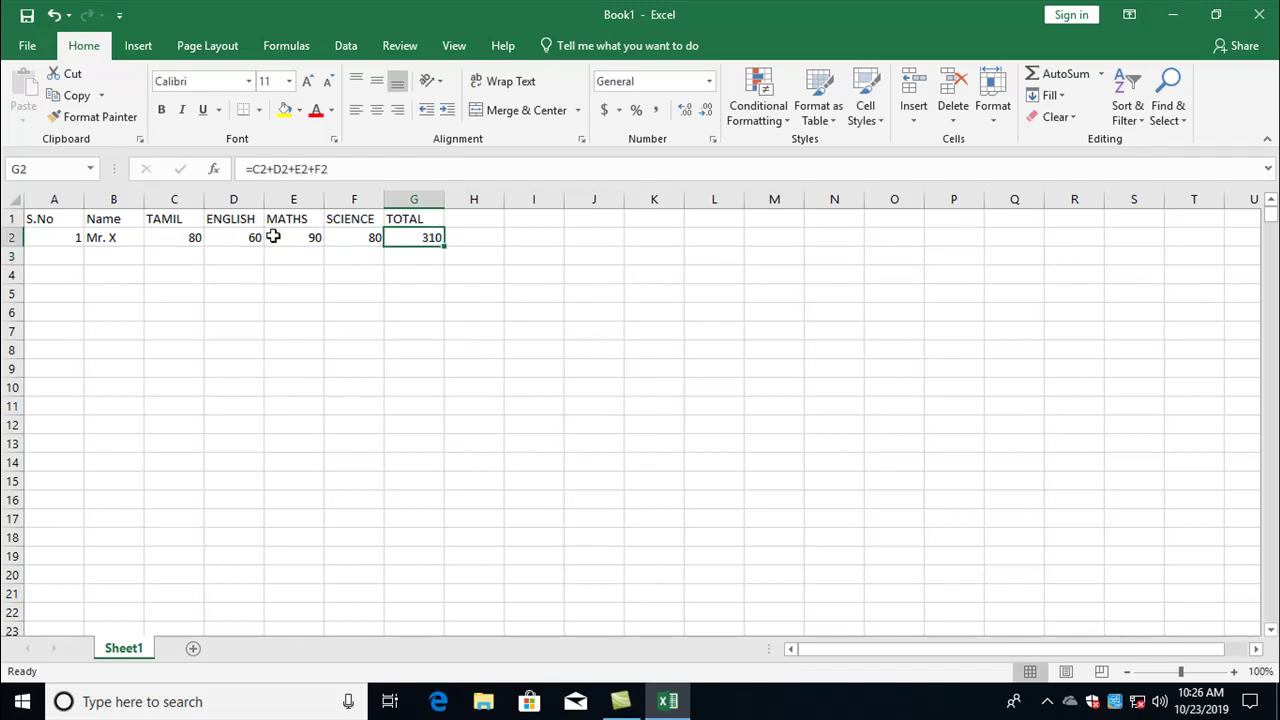
click(188, 240)
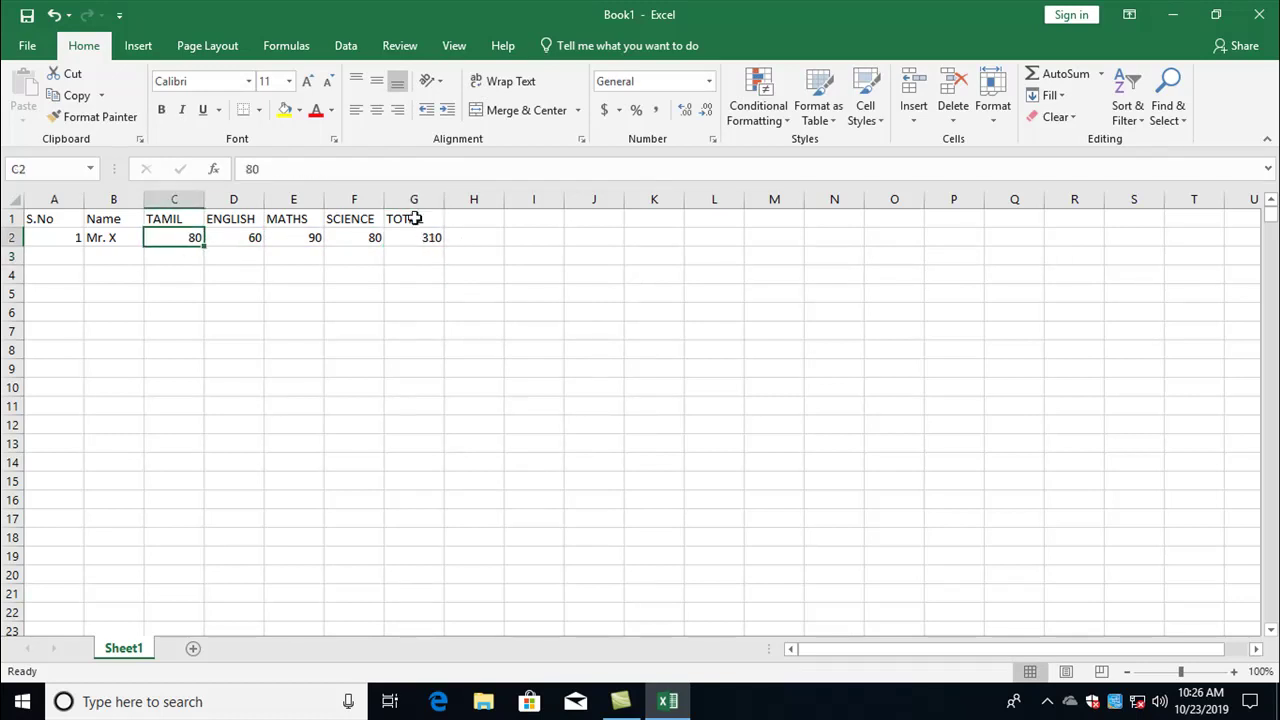
text(90)
key(Return)
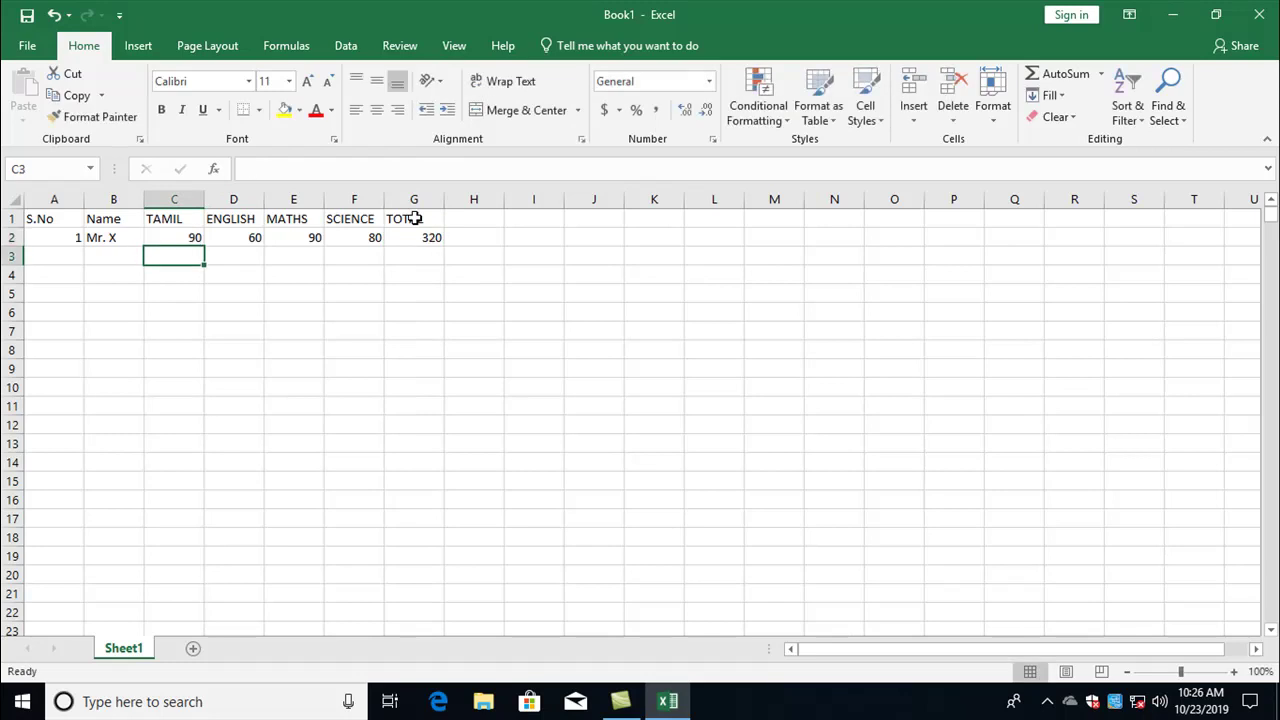
click(428, 237)
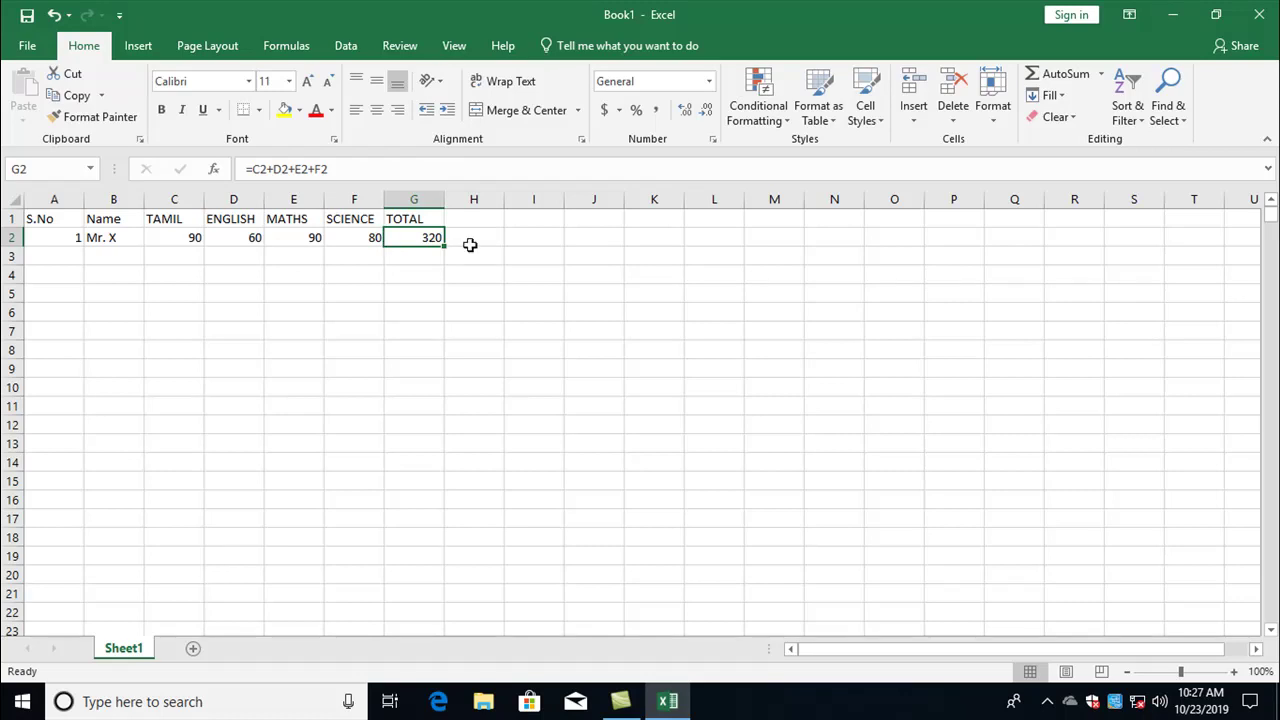
- Enter =sum(c2:f2) in G2 and check it still shows 320
text(=sum)
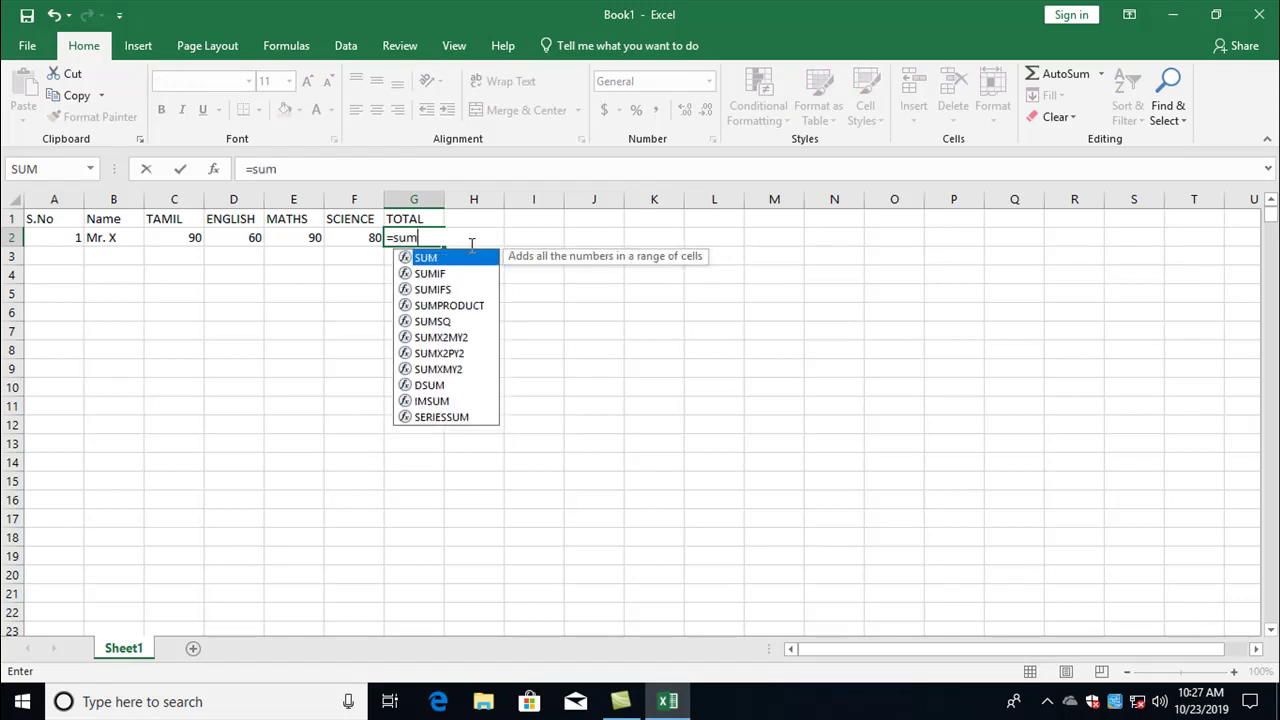
text((c2)
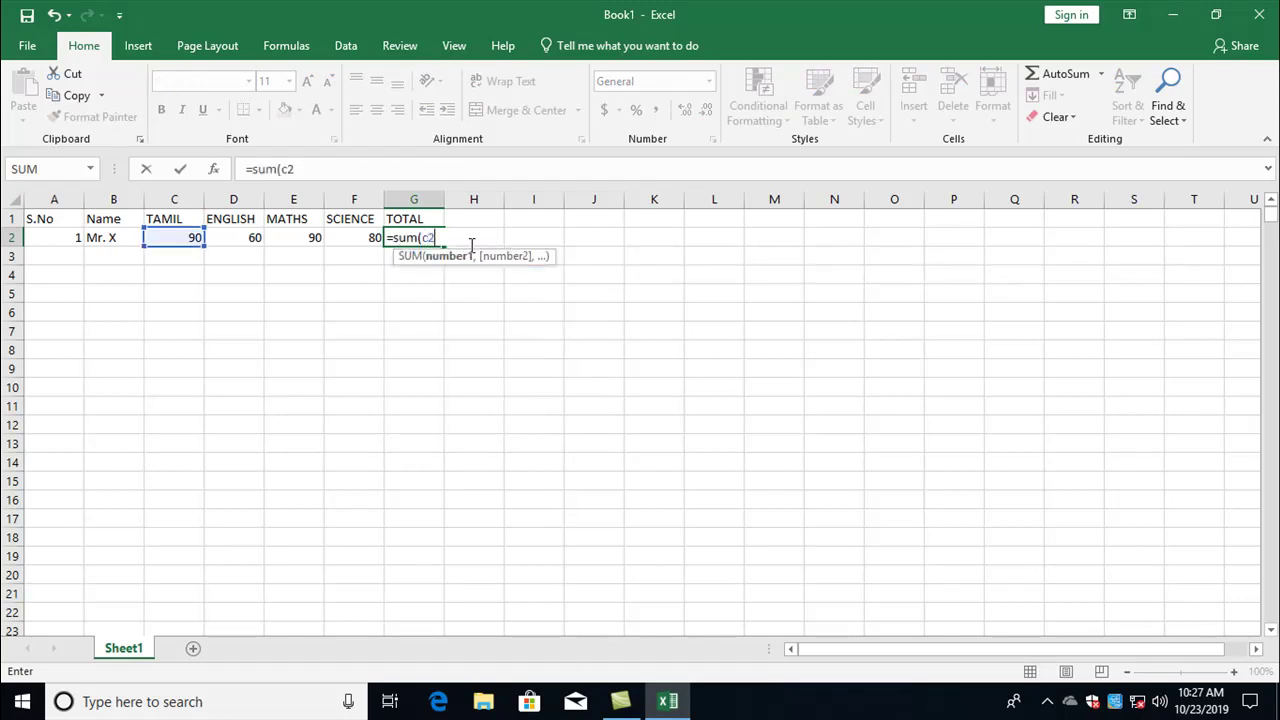
text(:)
text(f)
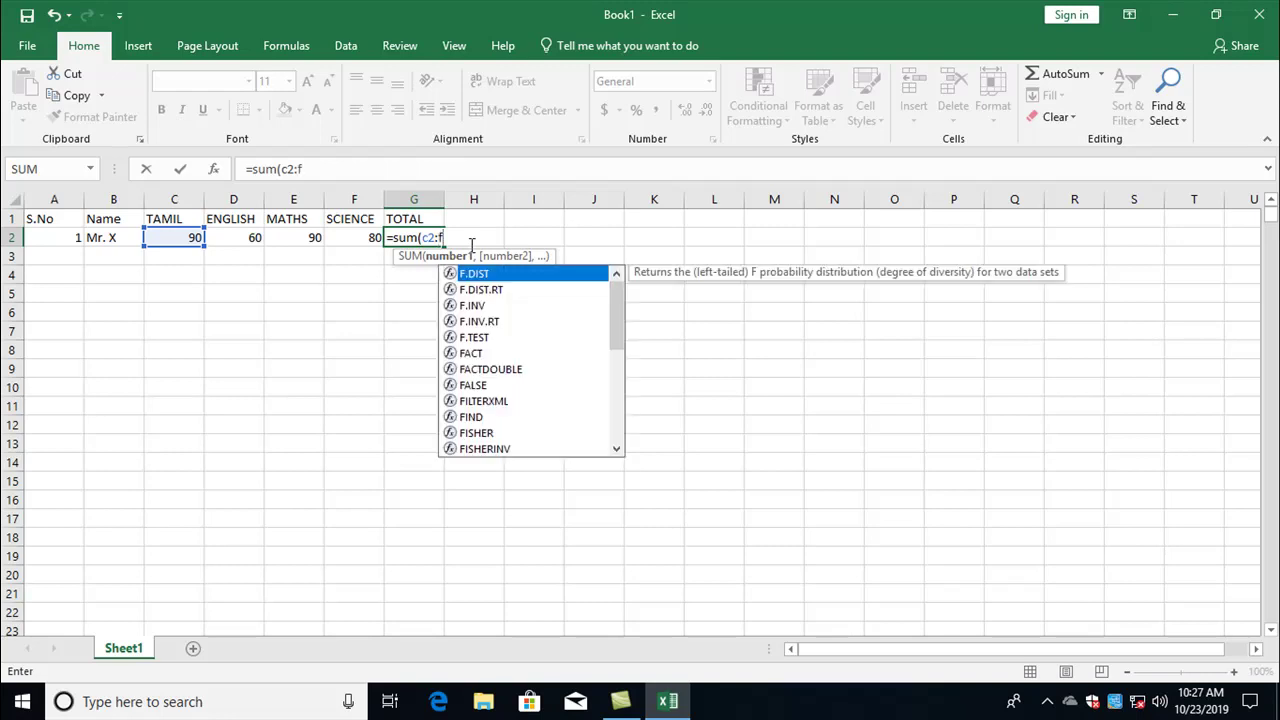
text(2))
key(Return)
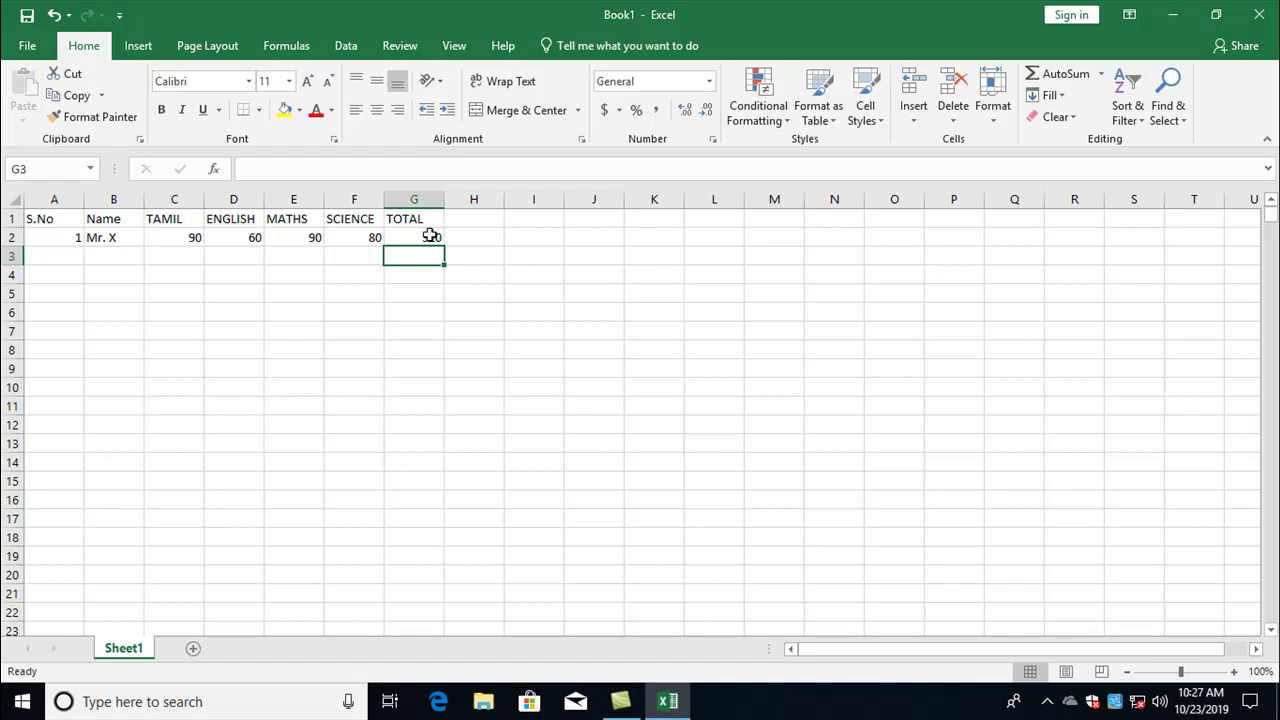
click(430, 236)
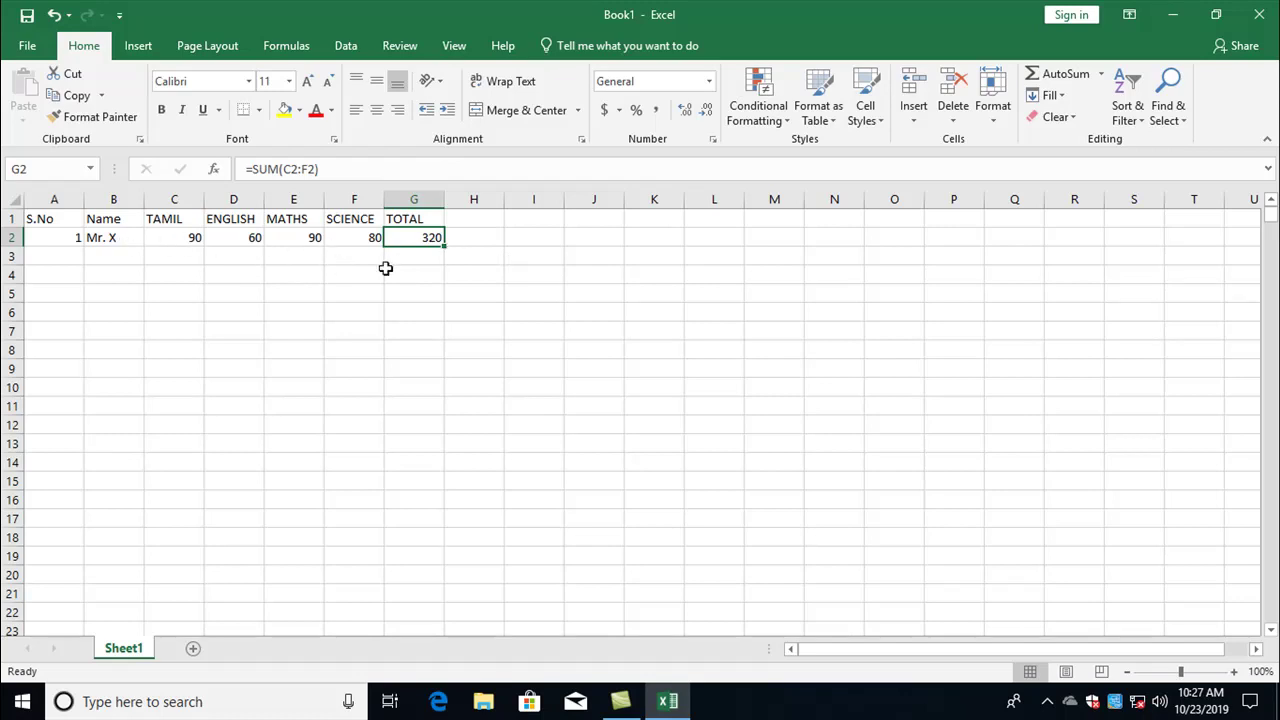
click(207, 291)
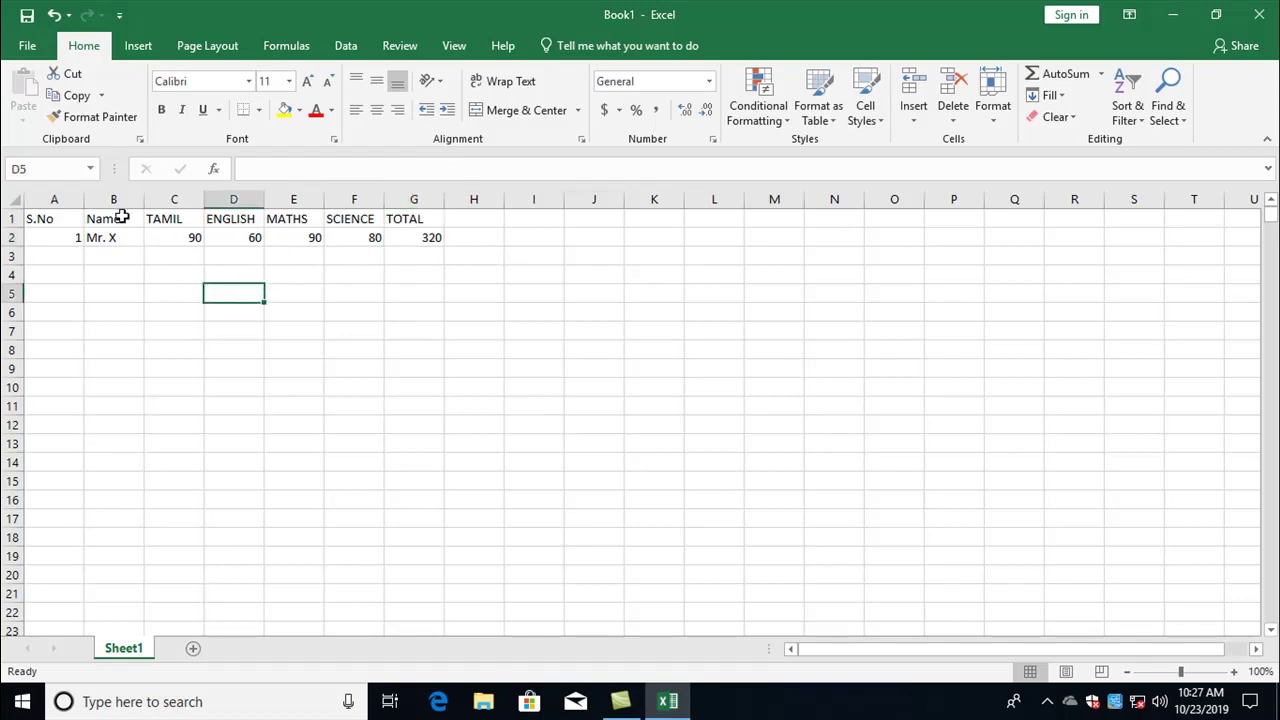
click(417, 237)
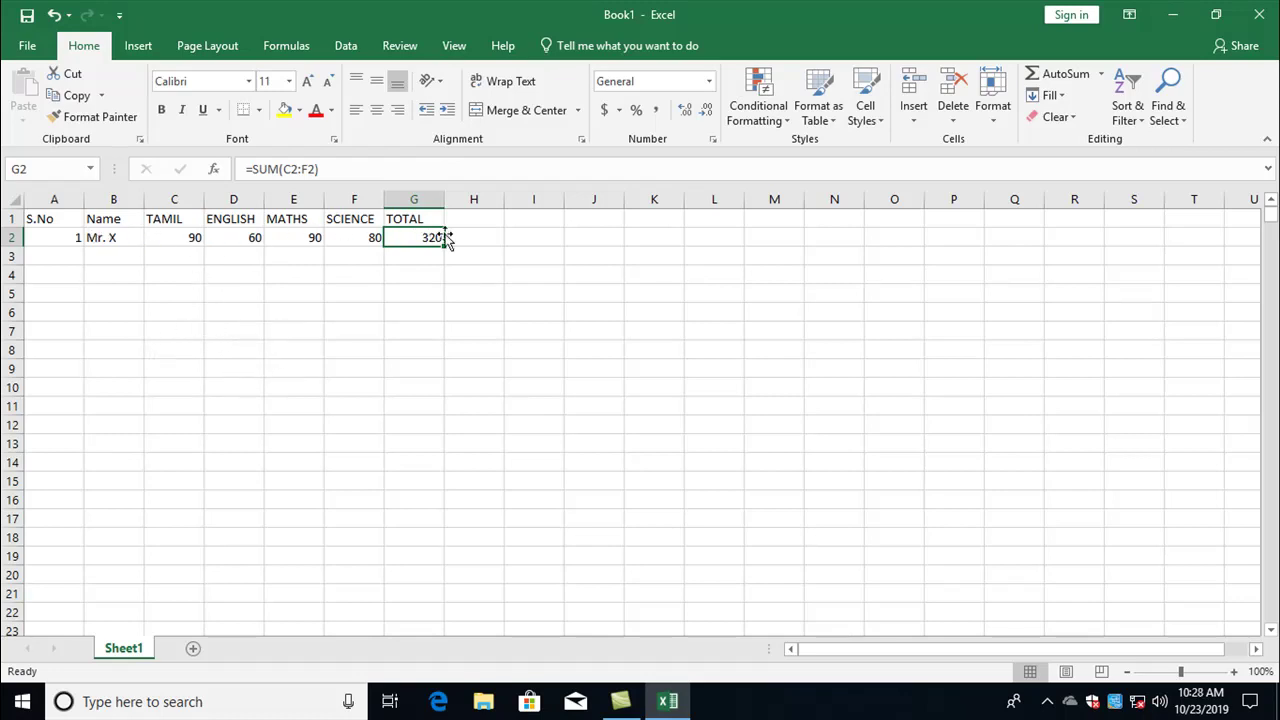
click(232, 348)
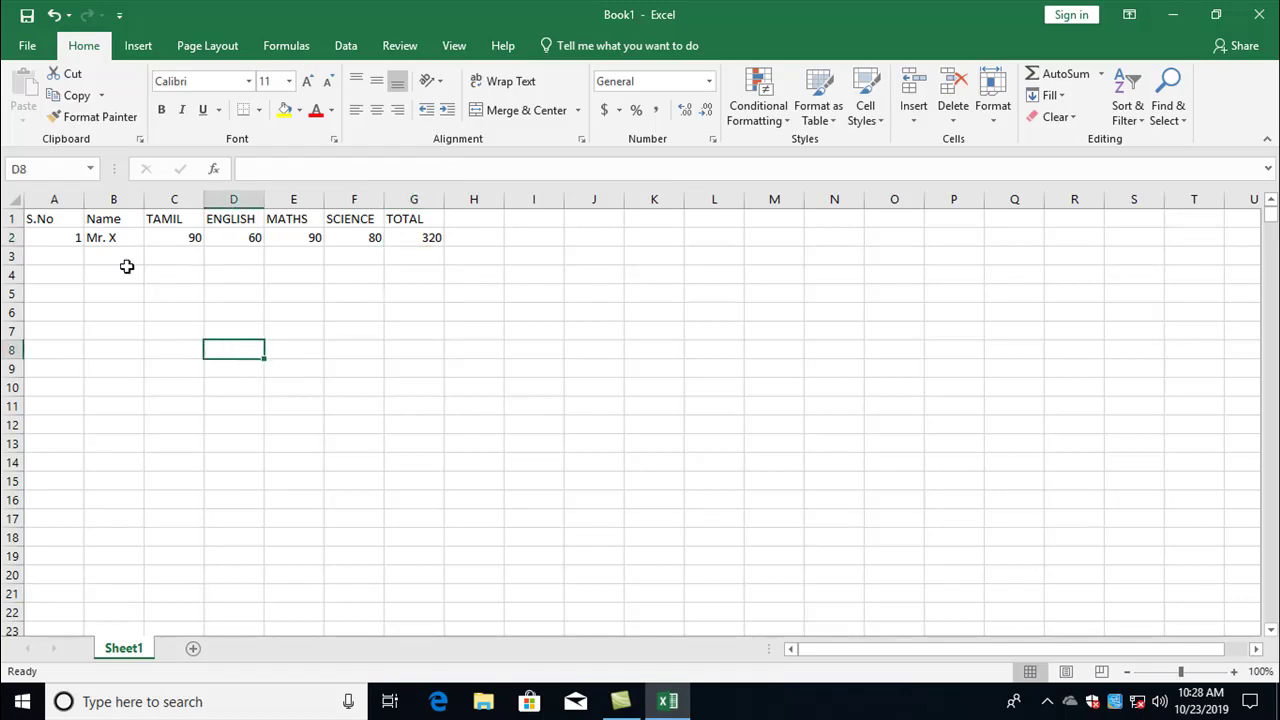
click(62, 256)
click(62, 233)
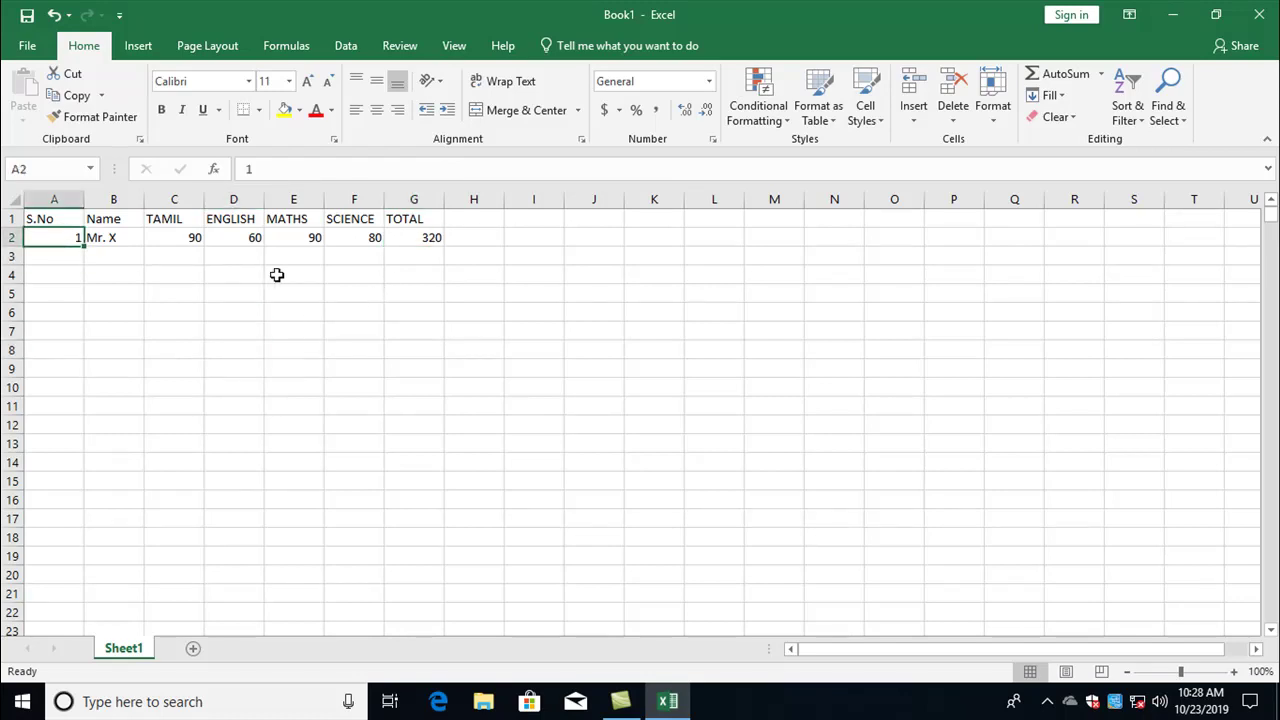
click(174, 236)
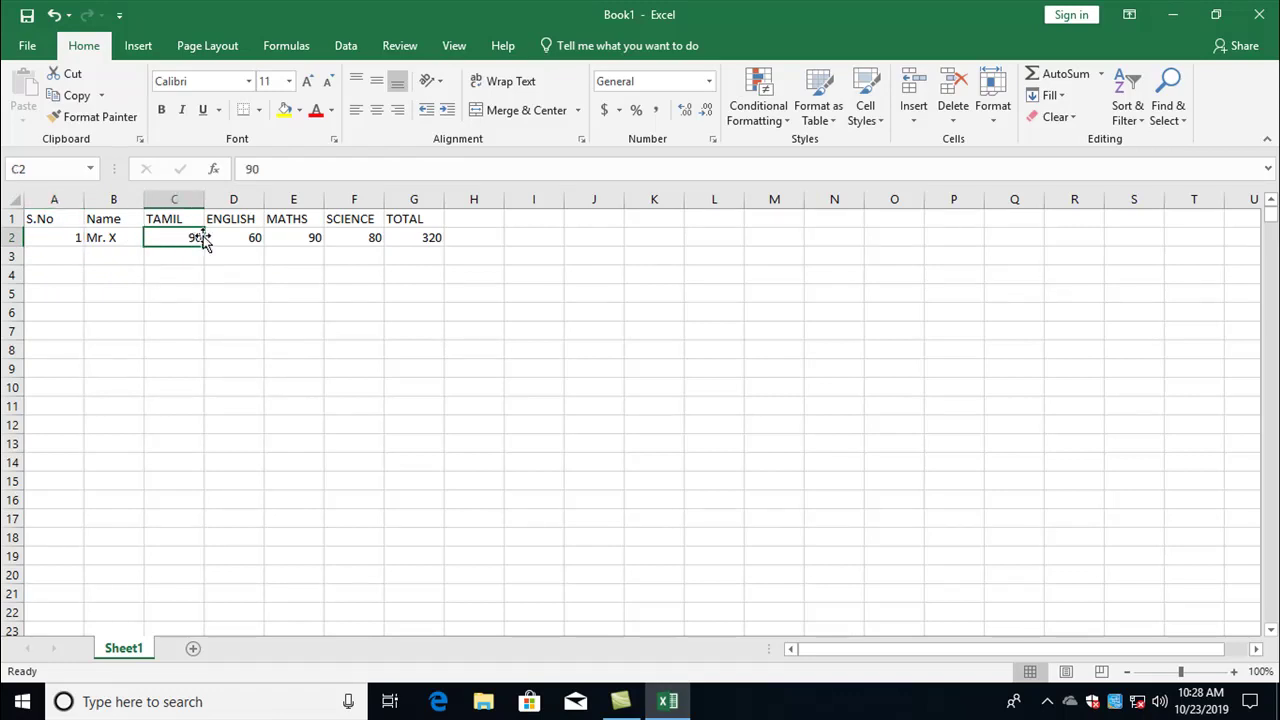
click(106, 239)
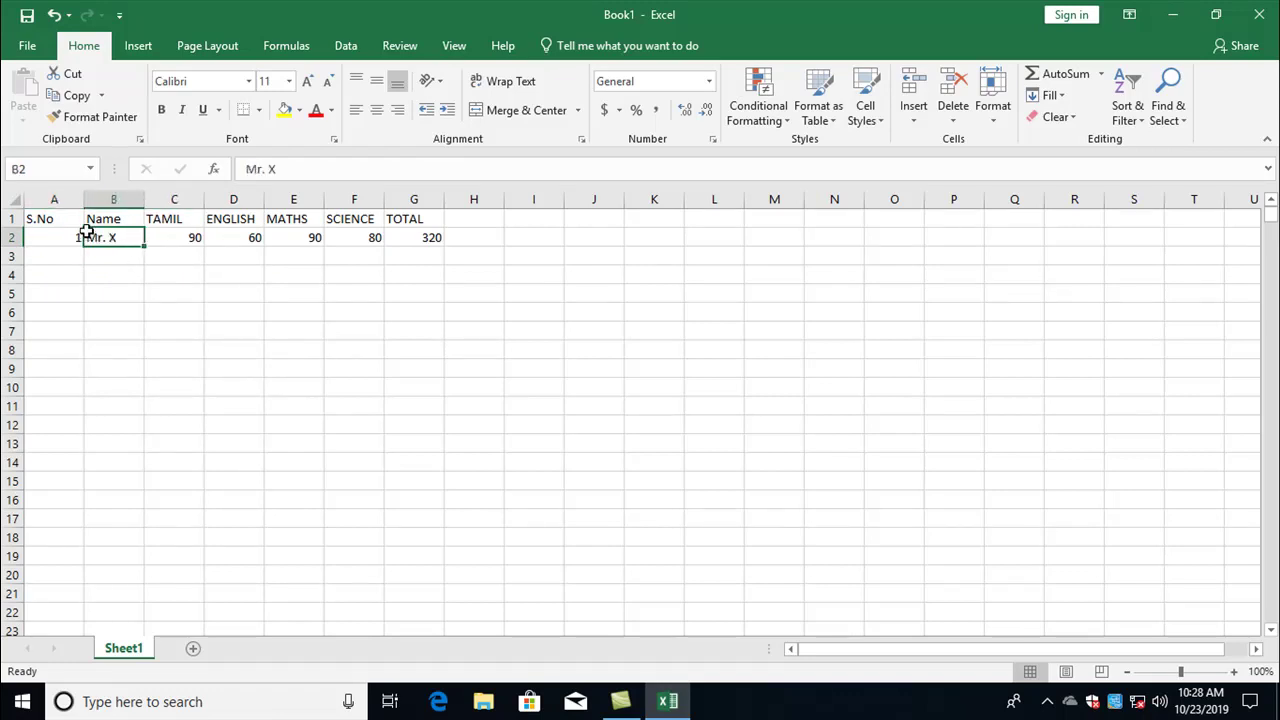
click(178, 238)
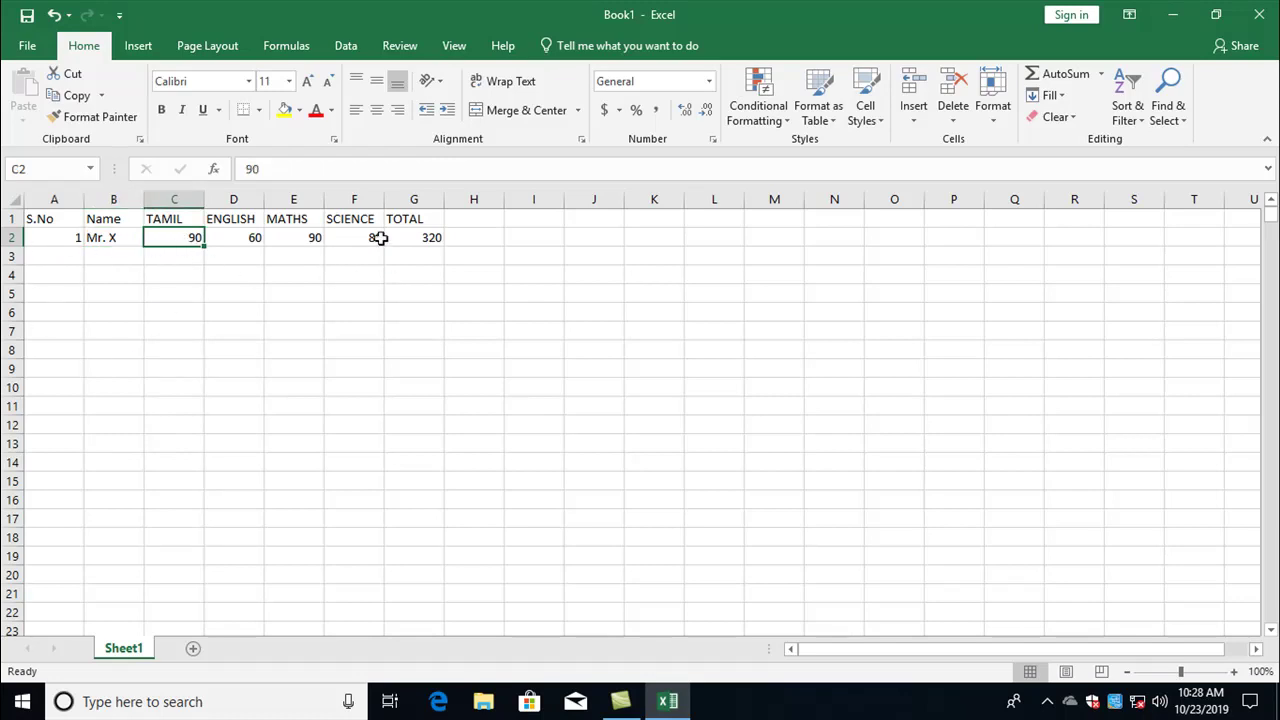
click(420, 236)
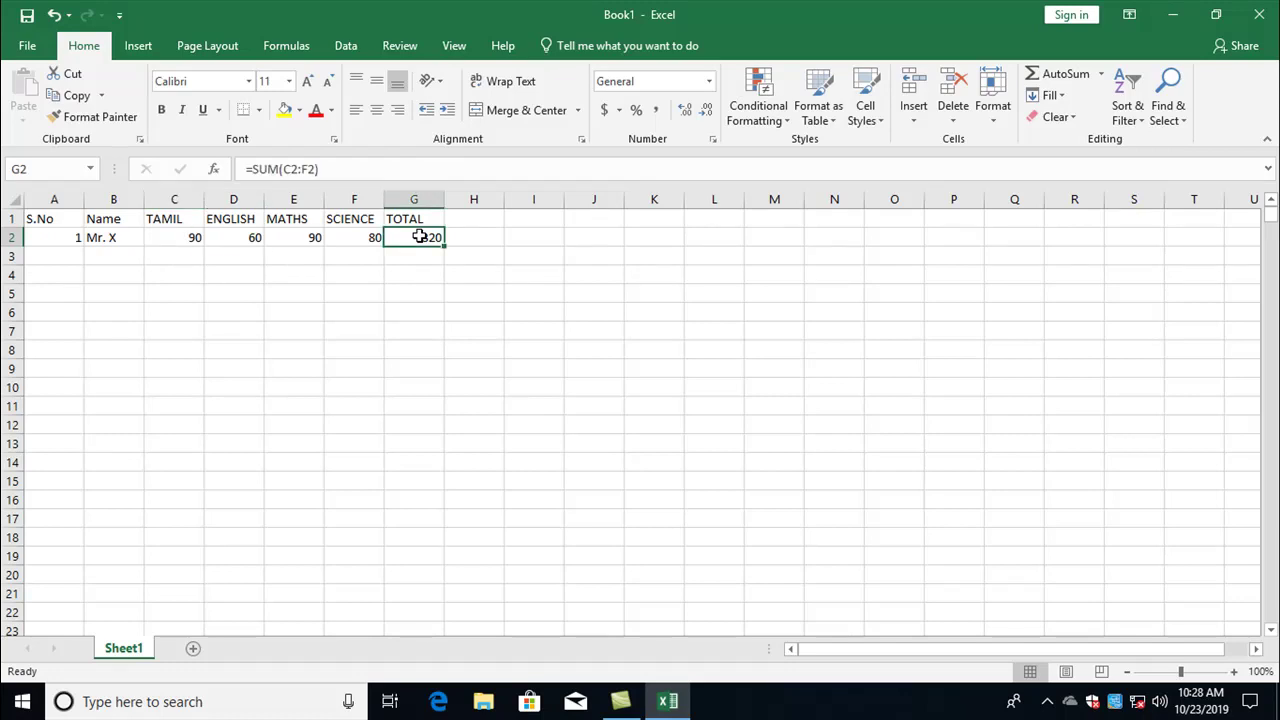